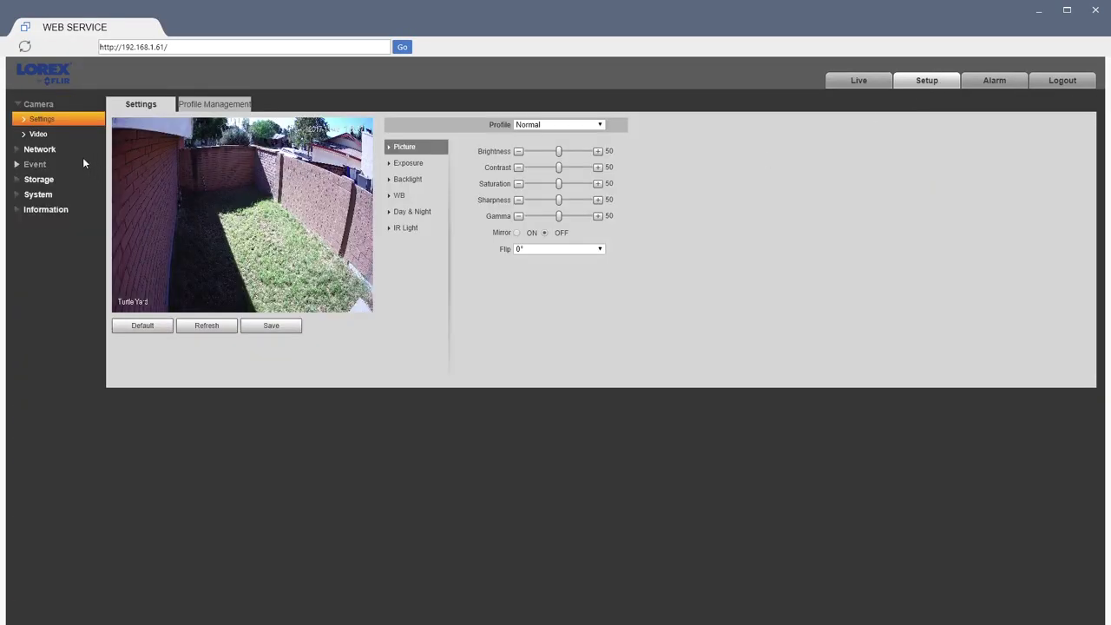
In Lorex Web Service, show Camera > Video, then Network > Connection with its ports and RTSP URL format
{"action": "left_click", "coordinate": [37, 136]}
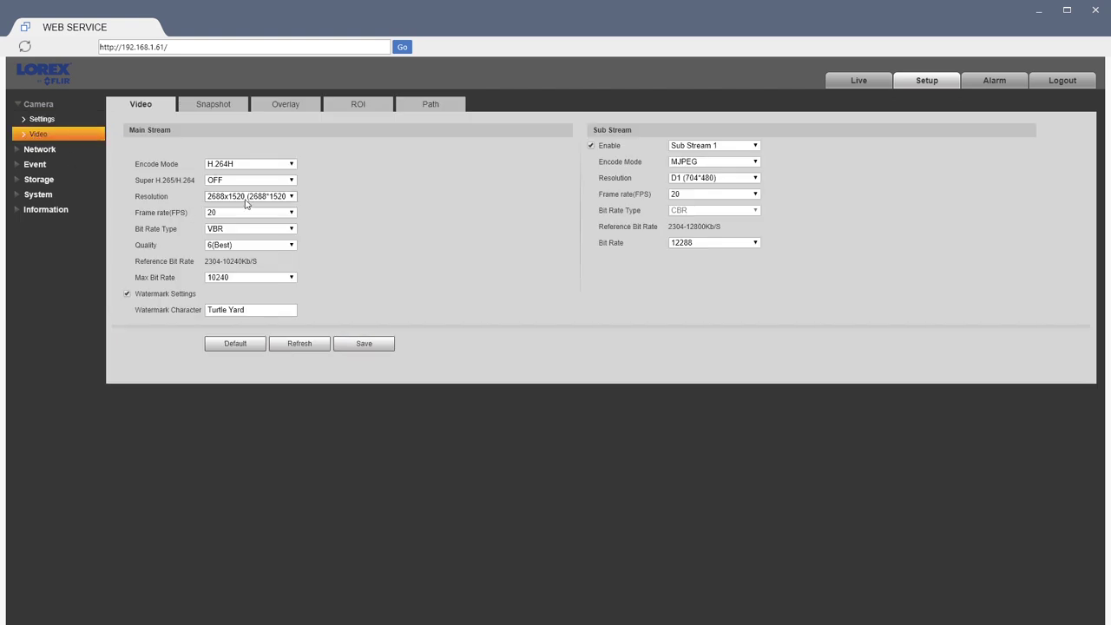
{"action": "left_click", "coordinate": [43, 149]}
{"action": "left_click", "coordinate": [48, 153]}
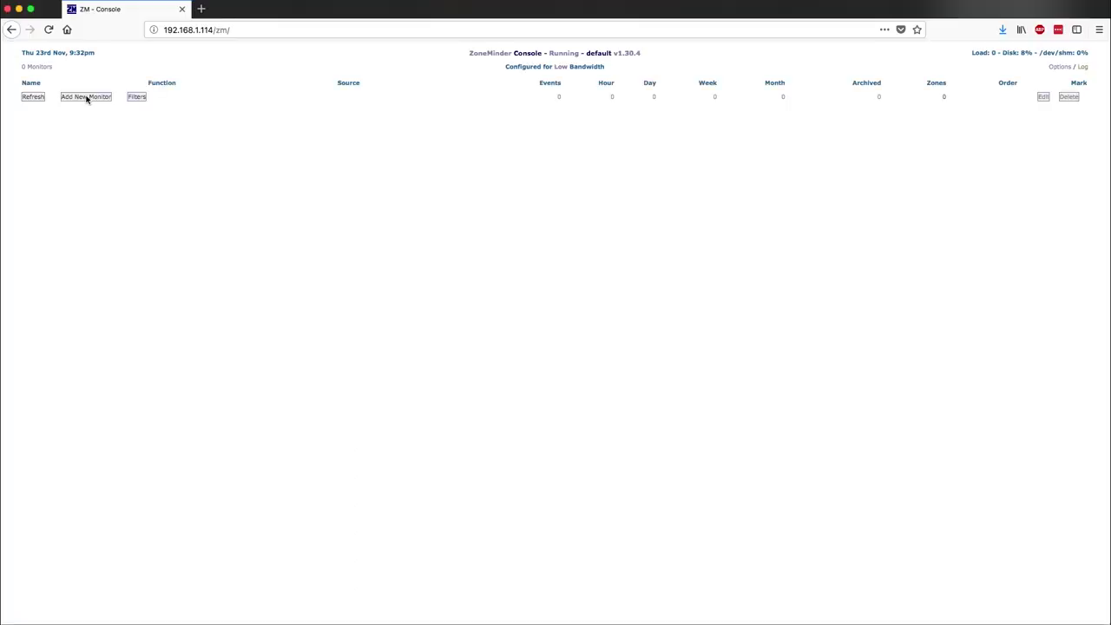
Start a new monitor named Turtle Yard and ONVIF-probe the camera at 192.168.1.61
{"action": "left_click", "coordinate": [87, 97]}
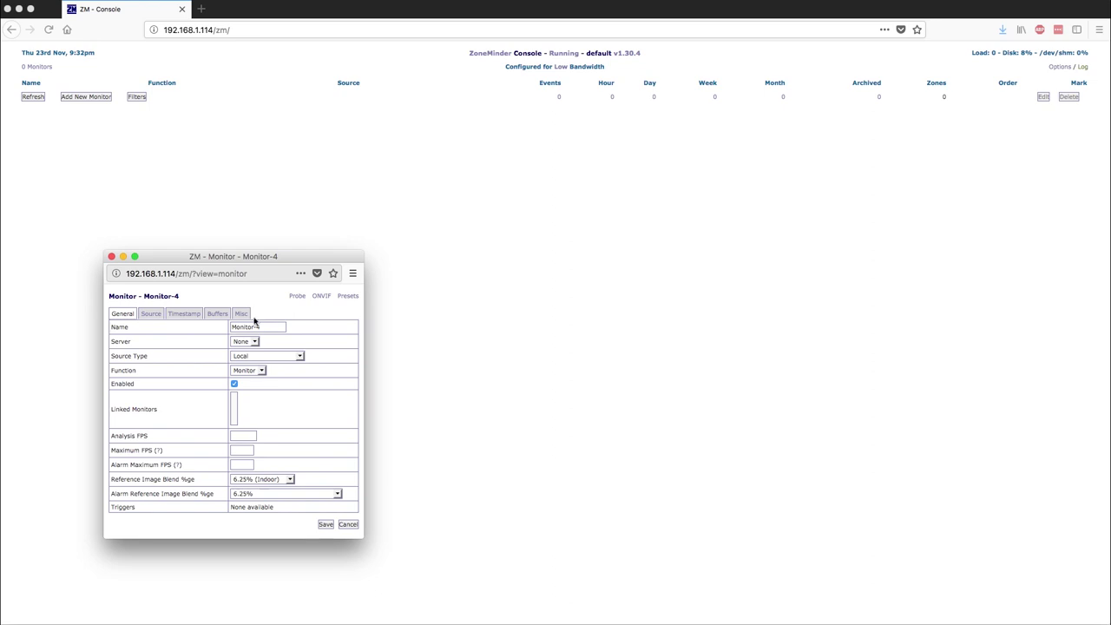
{"action": "triple_click", "coordinate": [263, 327]}
{"action": "type", "text": "Turtle Yard"}
{"action": "left_click", "coordinate": [320, 297]}
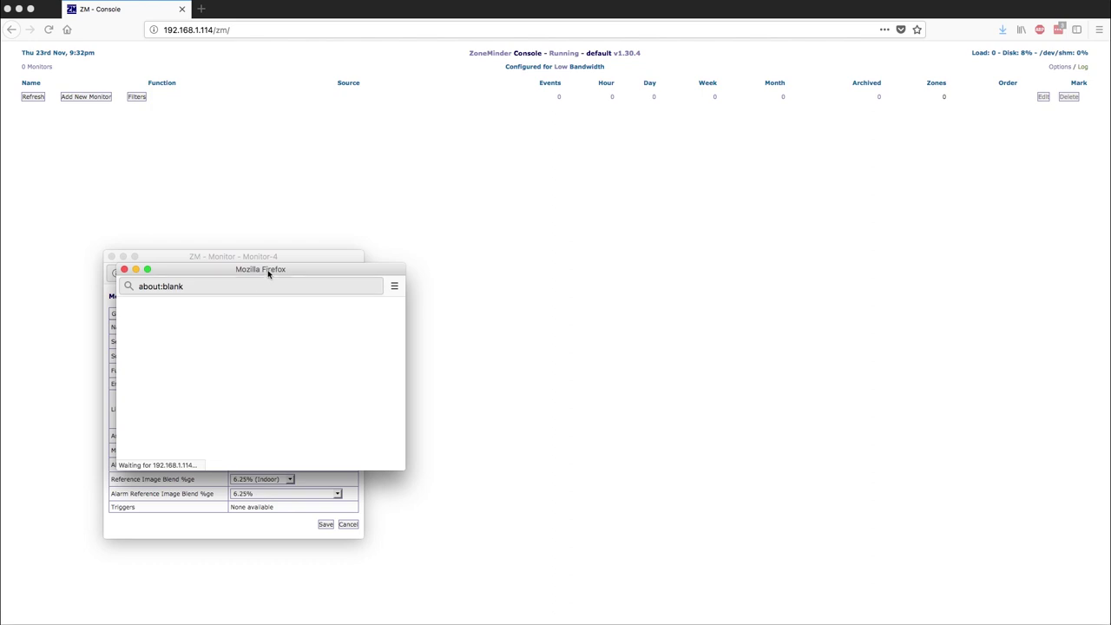
{"action": "left_click_drag", "start_coordinate": [267, 268], "coordinate": [538, 144]}
{"action": "left_click", "coordinate": [689, 257]}
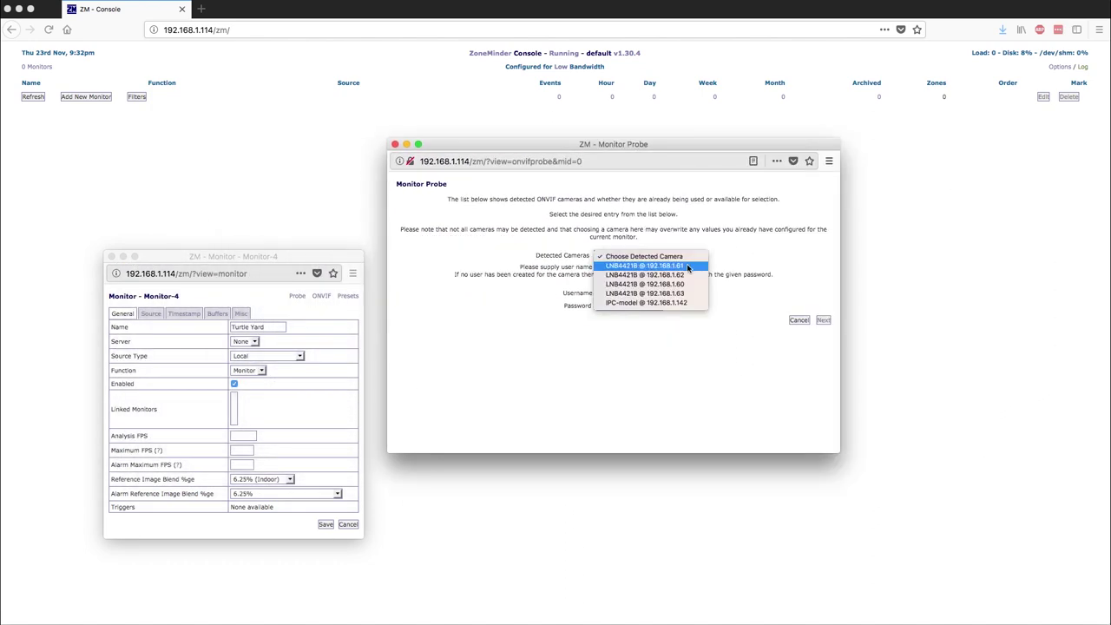
{"action": "left_click", "coordinate": [688, 266]}
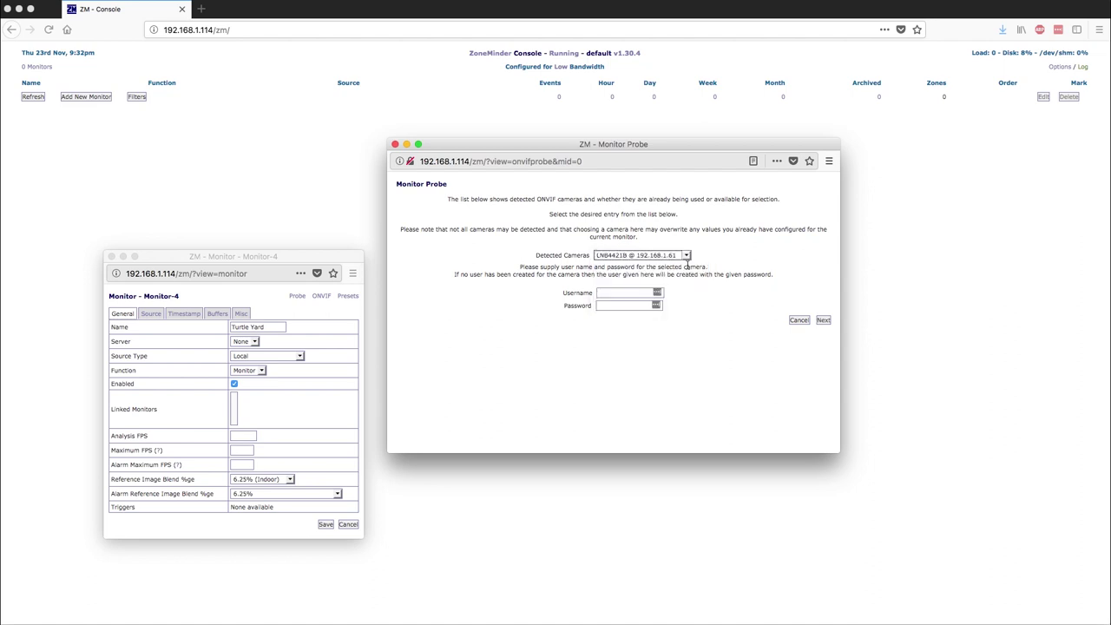
Enter the camera's username and password and apply its main H264 stream profile to the monitor
{"action": "left_click", "coordinate": [633, 293]}
{"action": "left_click", "coordinate": [625, 305]}
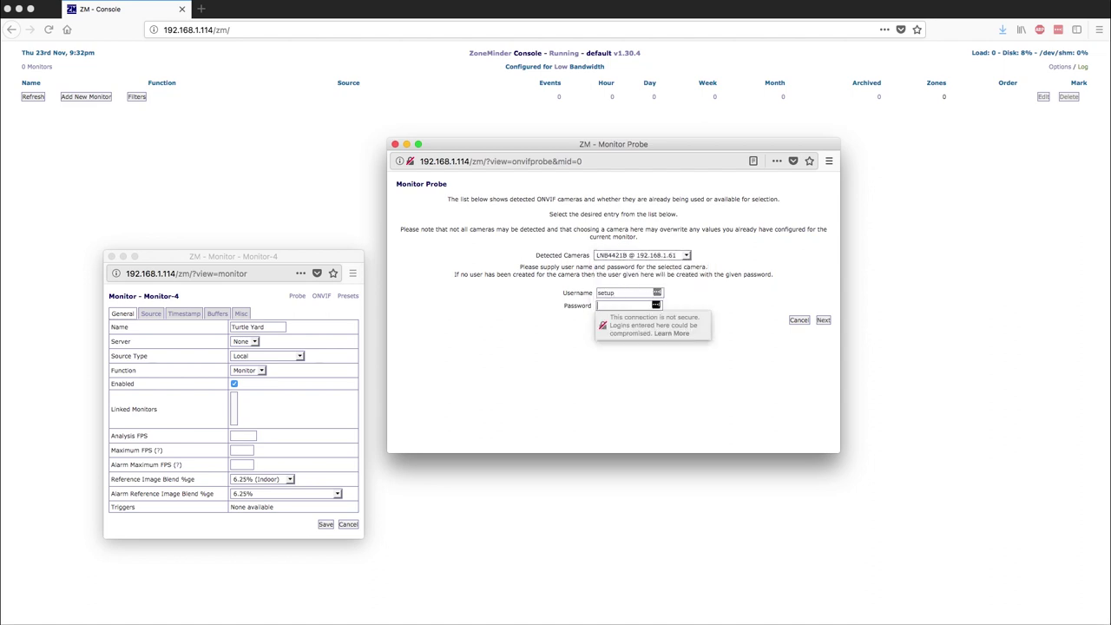
{"action": "left_click", "coordinate": [823, 320]}
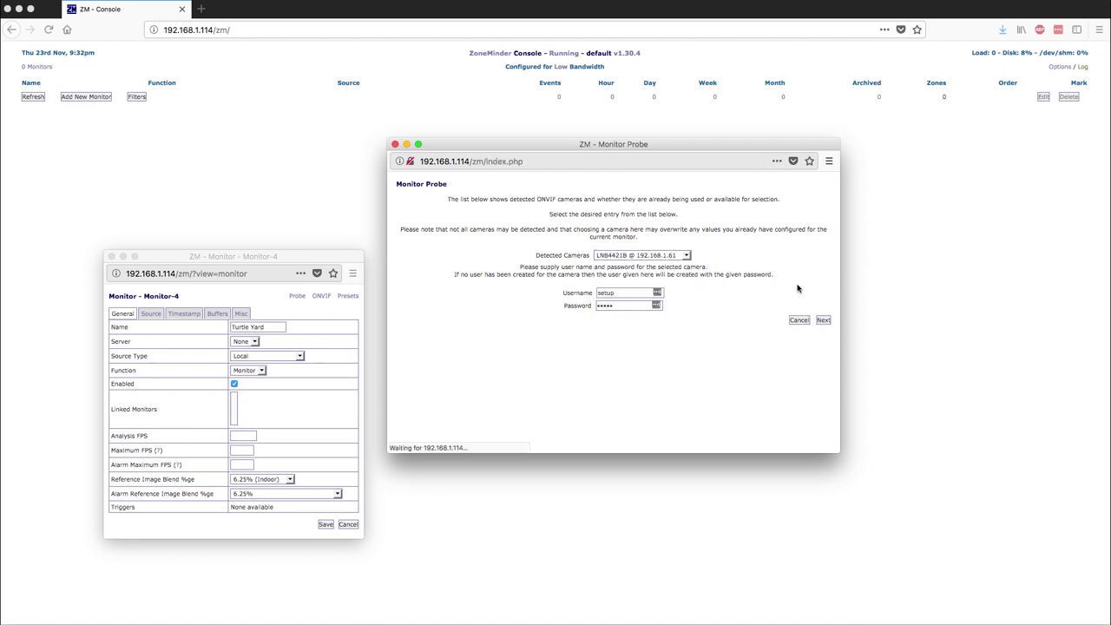
{"action": "left_click", "coordinate": [739, 257]}
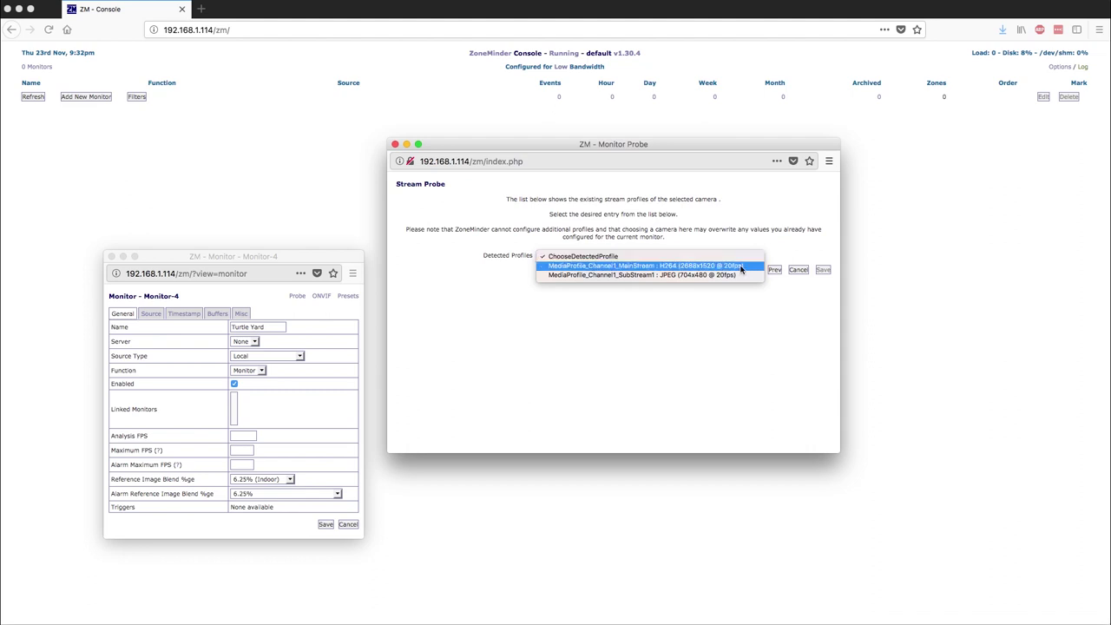
{"action": "left_click", "coordinate": [738, 270]}
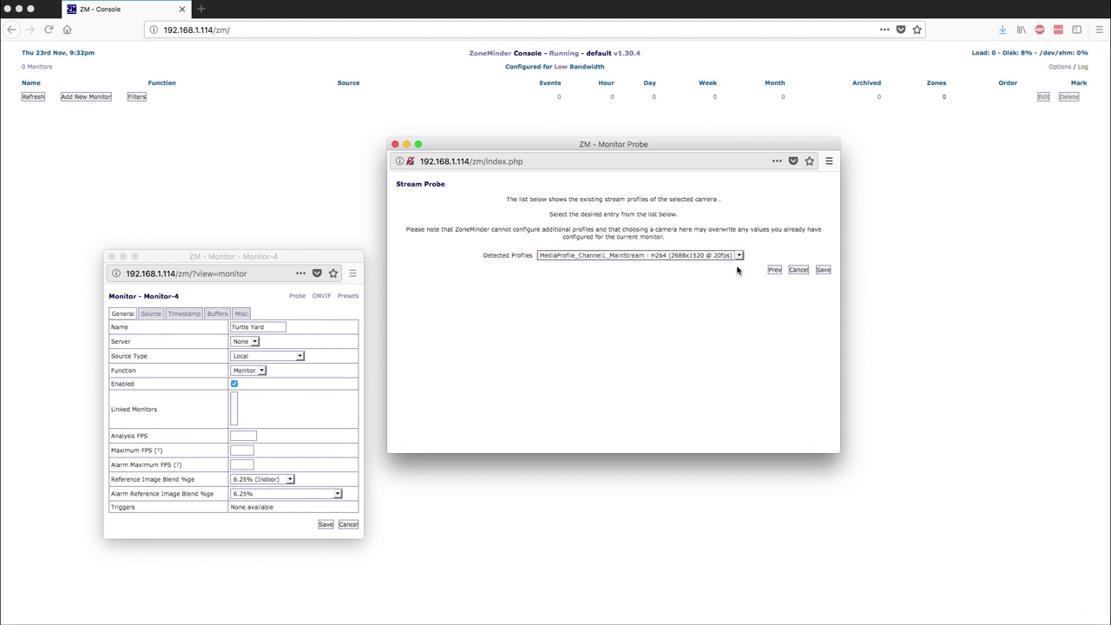
{"action": "left_click", "coordinate": [824, 271]}
Rename the monitor back to Turtle Yard, check its source settings, and save it
{"action": "double_click", "coordinate": [252, 327]}
{"action": "type", "text": "Turtle Yard"}
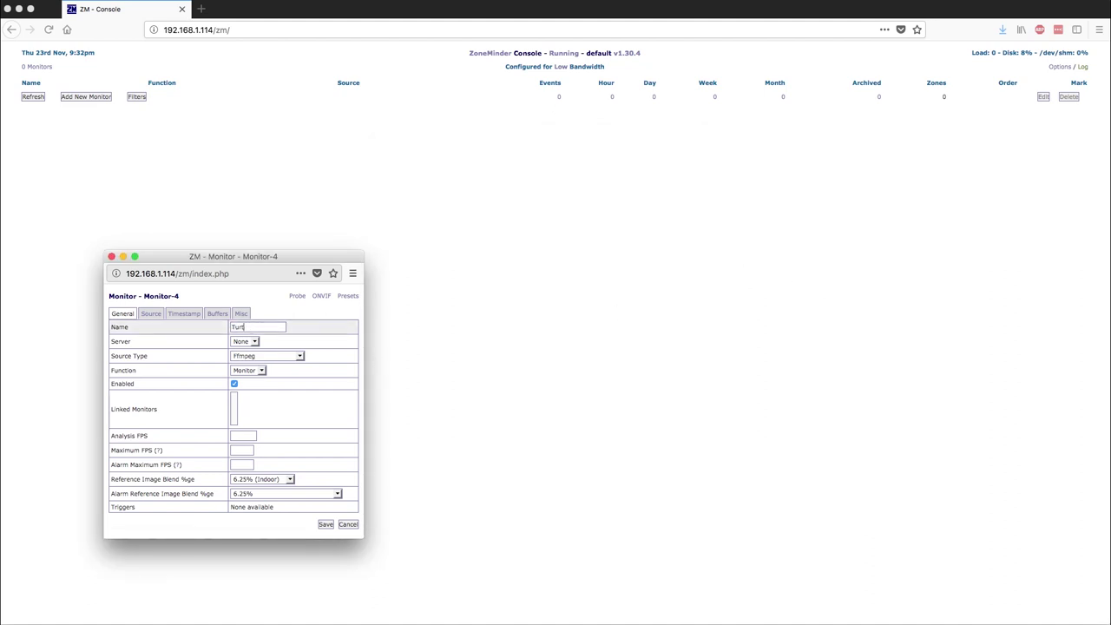
{"action": "left_click", "coordinate": [154, 314]}
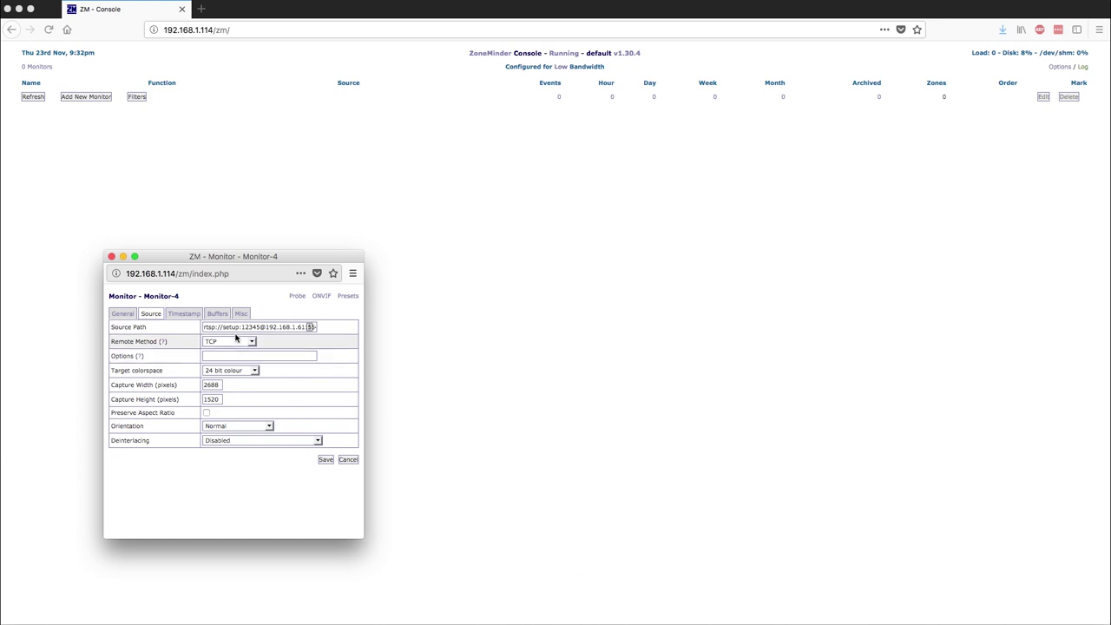
{"action": "left_click", "coordinate": [326, 461]}
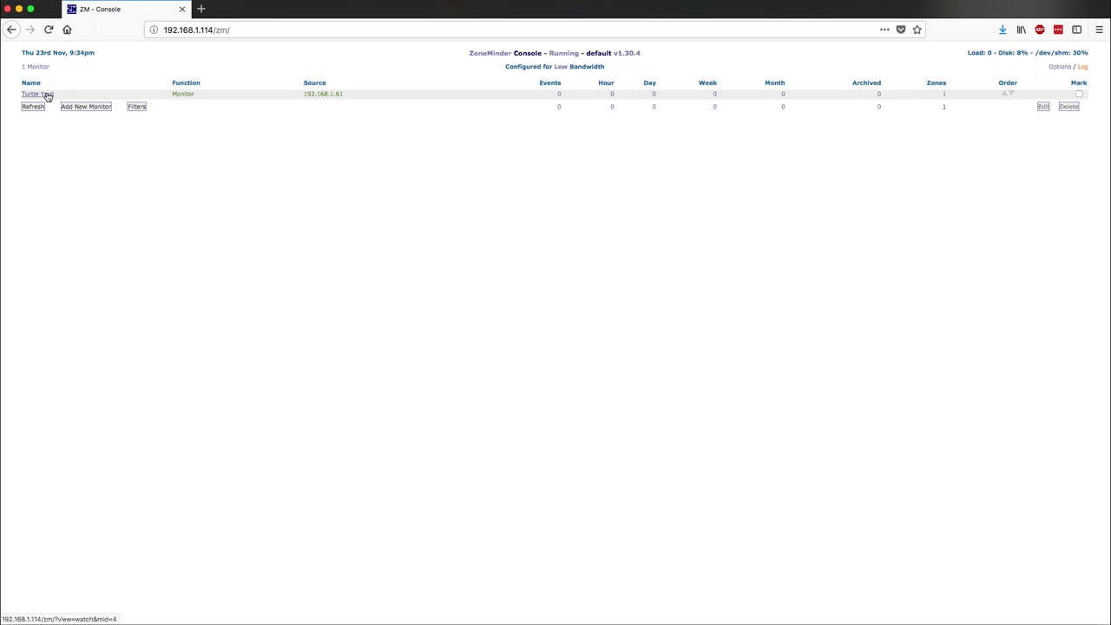
Open the Turtle Yard live feed and set its scale to 1/4x
{"action": "left_click", "coordinate": [48, 94]}
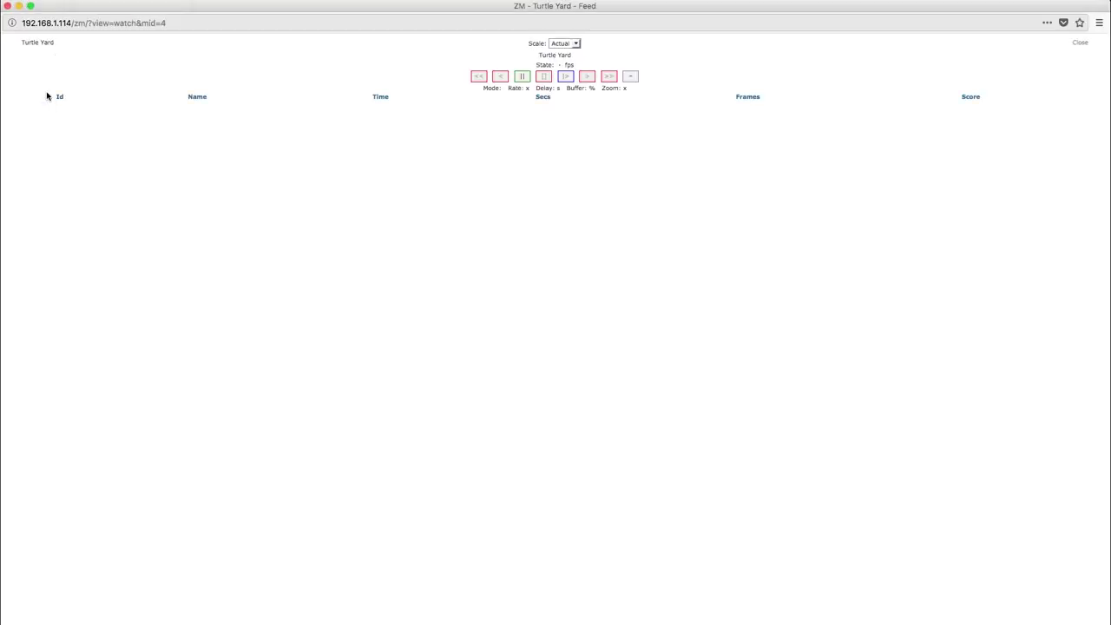
{"action": "left_click", "coordinate": [576, 45]}
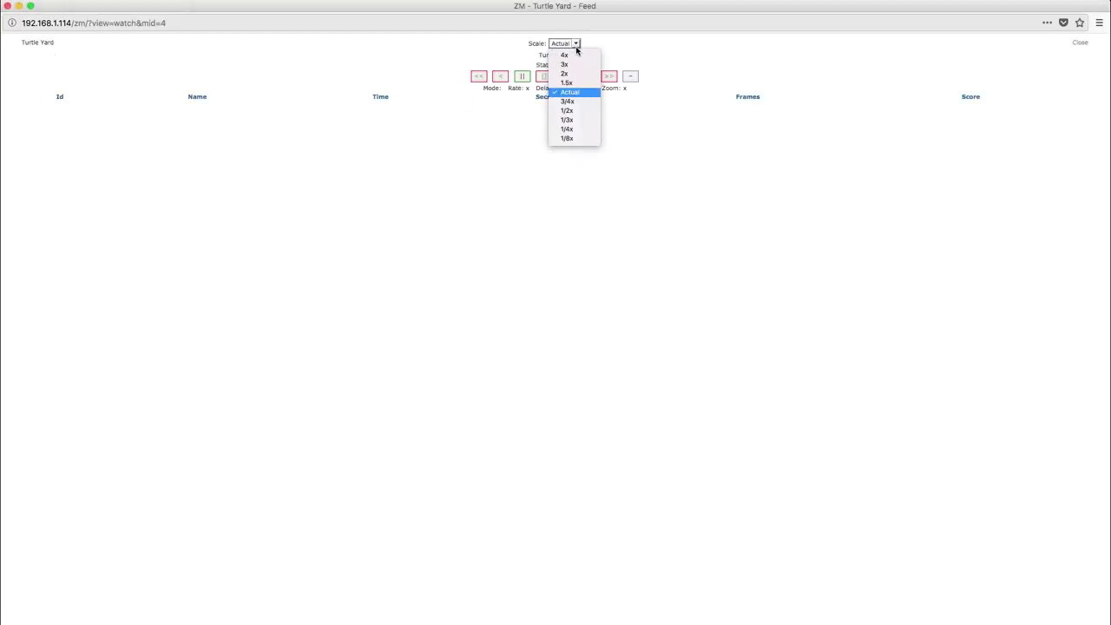
{"action": "left_click", "coordinate": [584, 130]}
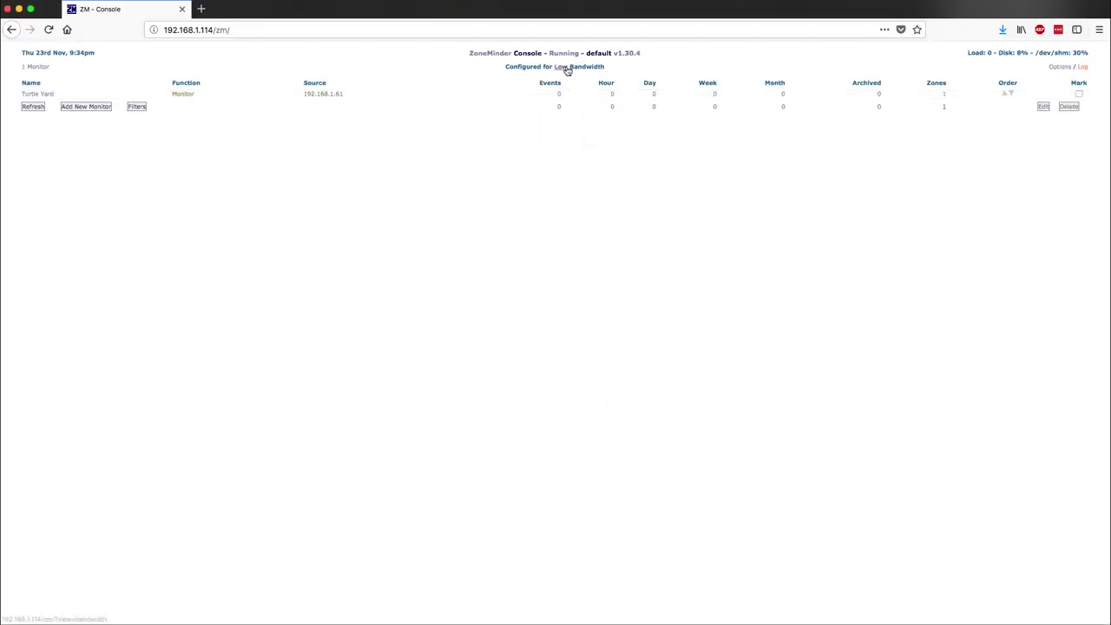
Set the bandwidth to High, save, then reopen and close the Turtle Yard feed
{"action": "left_click", "coordinate": [560, 67]}
{"action": "left_click", "coordinate": [204, 323]}
{"action": "left_click", "coordinate": [198, 306]}
{"action": "left_click", "coordinate": [241, 341]}
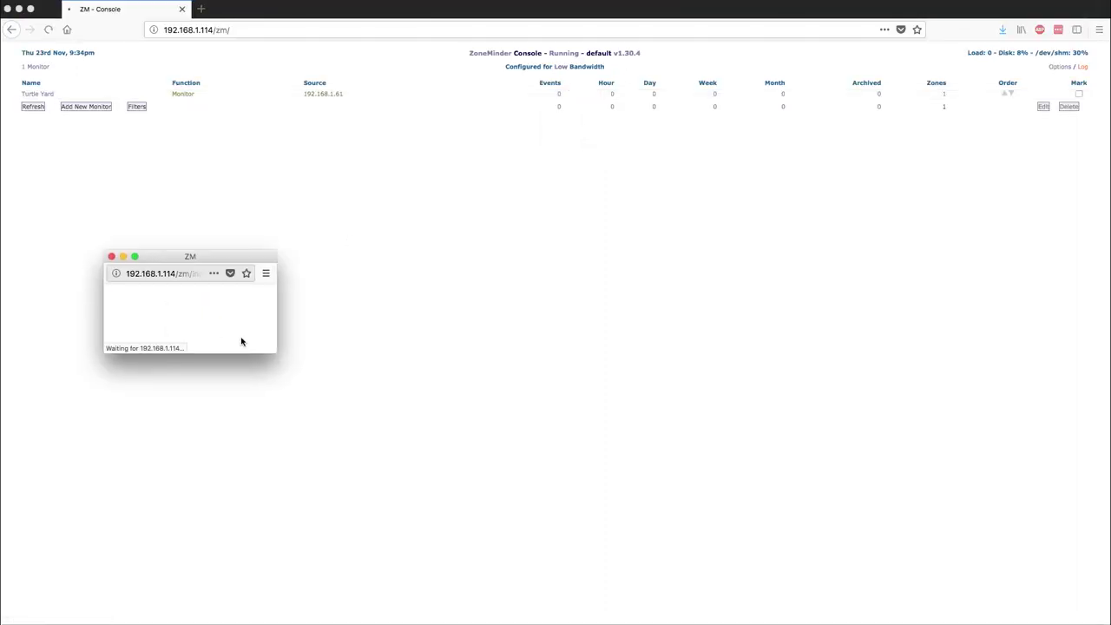
{"action": "left_click", "coordinate": [37, 95]}
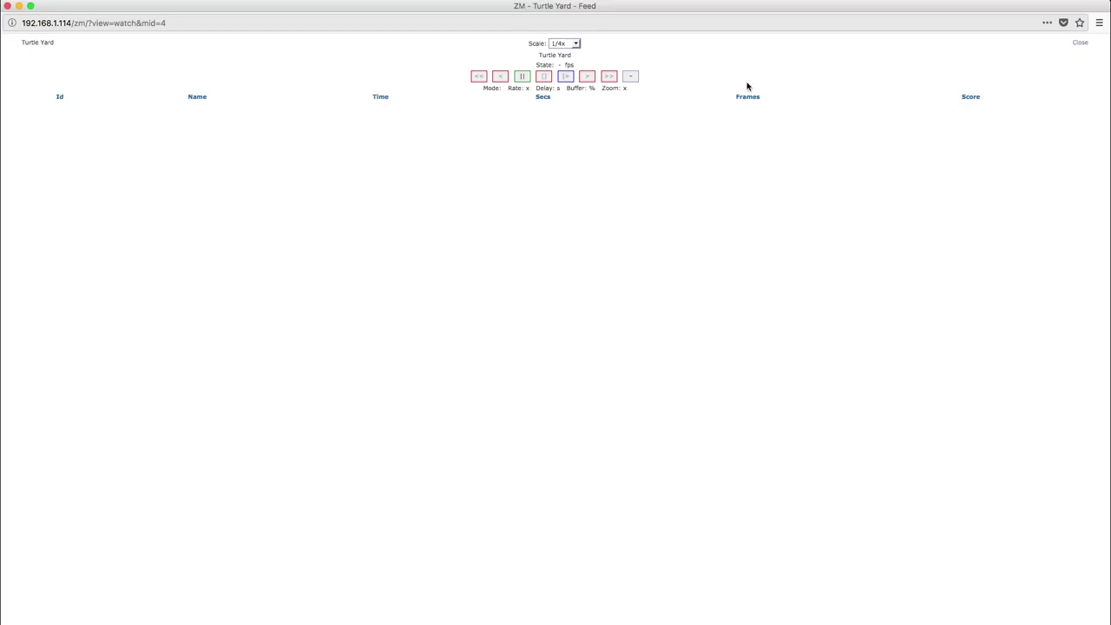
{"action": "left_click", "coordinate": [1080, 44]}
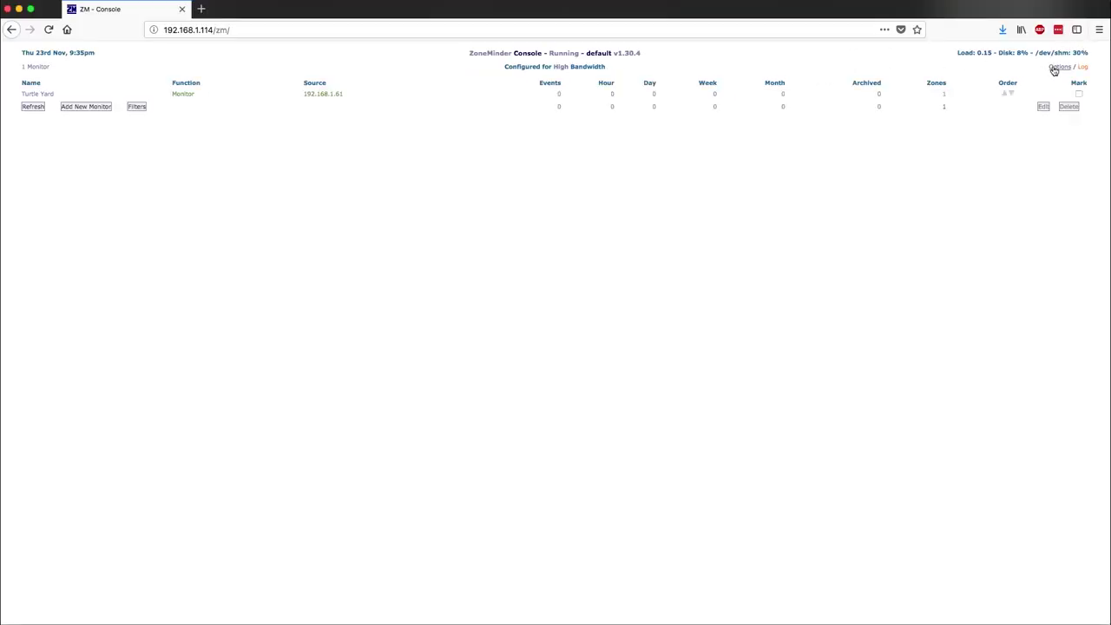
Check the system log's stream errors and load the copied FAQ link in a new tab
{"action": "left_click", "coordinate": [1083, 67]}
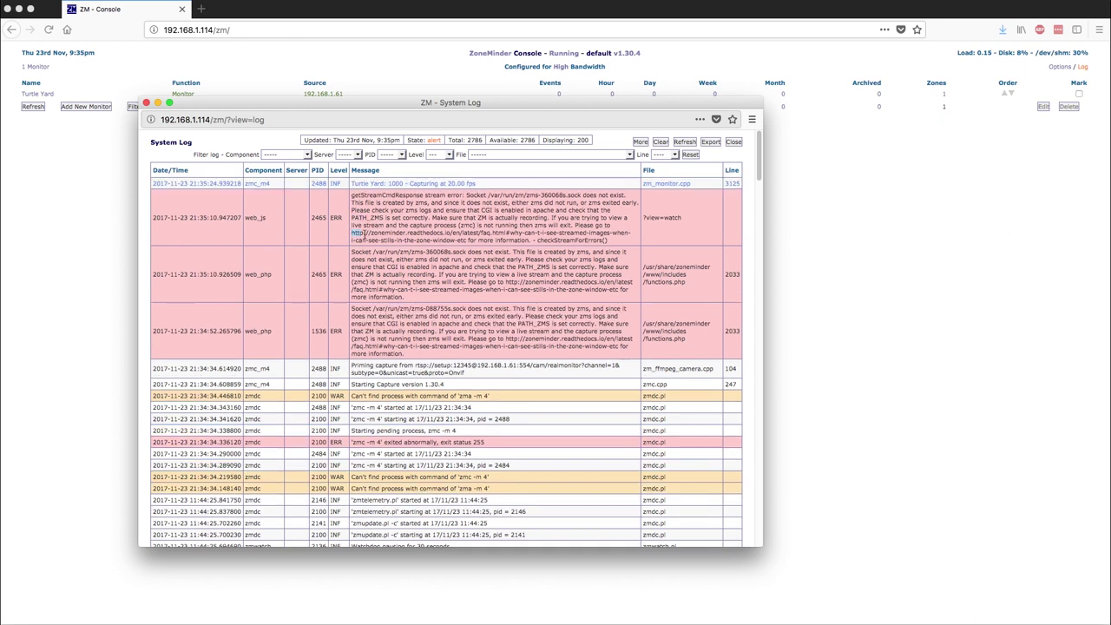
{"action": "left_click", "coordinate": [200, 8]}
{"action": "type", "text": "http://zoneminder.readthedocs.io/en/latest/faq.html#why-can-t-i-see-streamed-images-when-i-can-see-stills-in-the-zone-window-etc"}
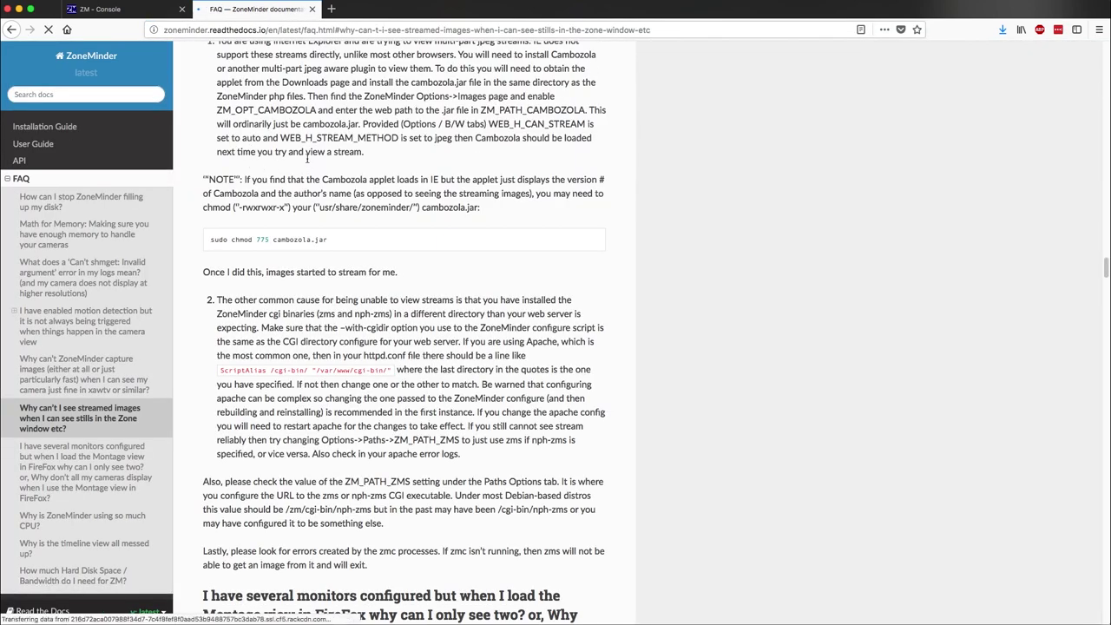
Highlight the FAQ advice that the streaming path should be /zm/cgi-bin/nph-zms
{"action": "scroll", "coordinate": [330, 286], "scroll_direction": "down", "scroll_amount": 5}
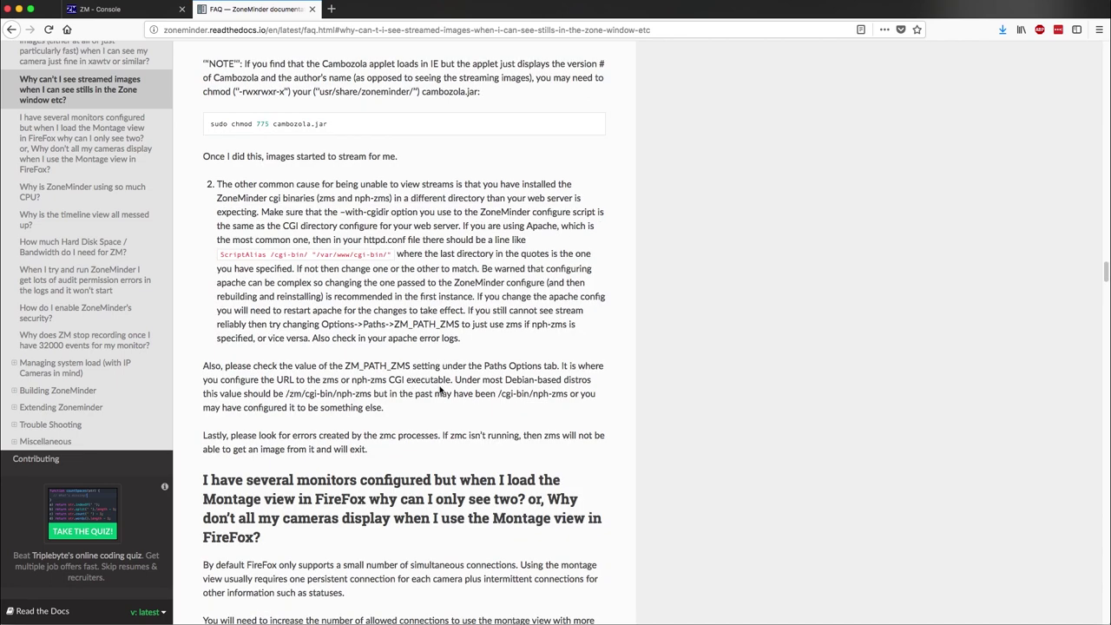
{"action": "left_click_drag", "start_coordinate": [454, 380], "coordinate": [400, 412]}
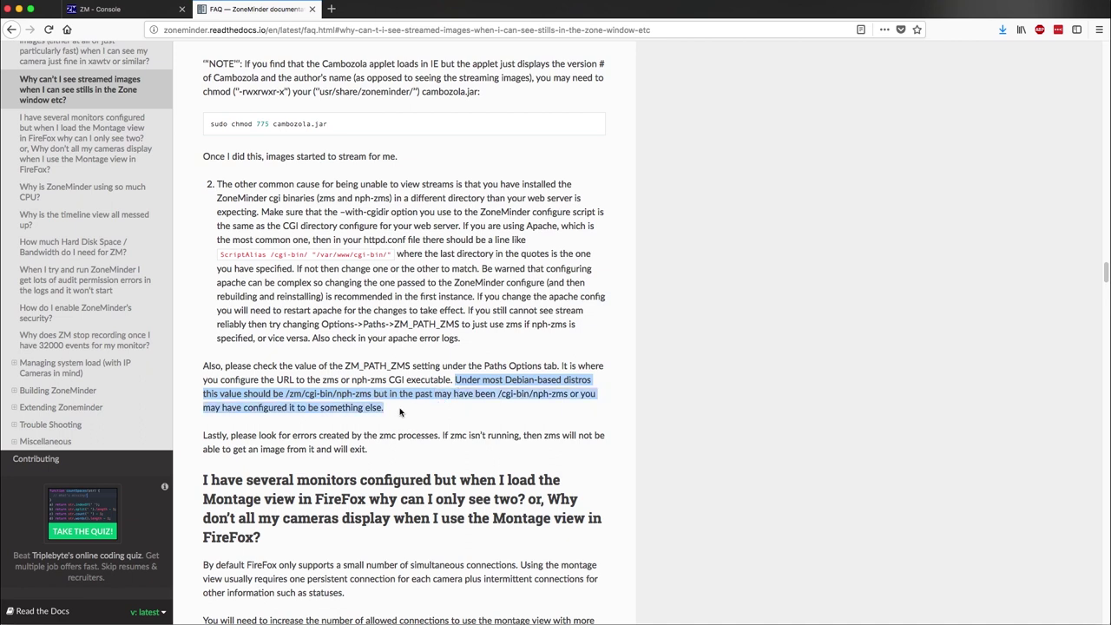
{"action": "left_click", "coordinate": [393, 375]}
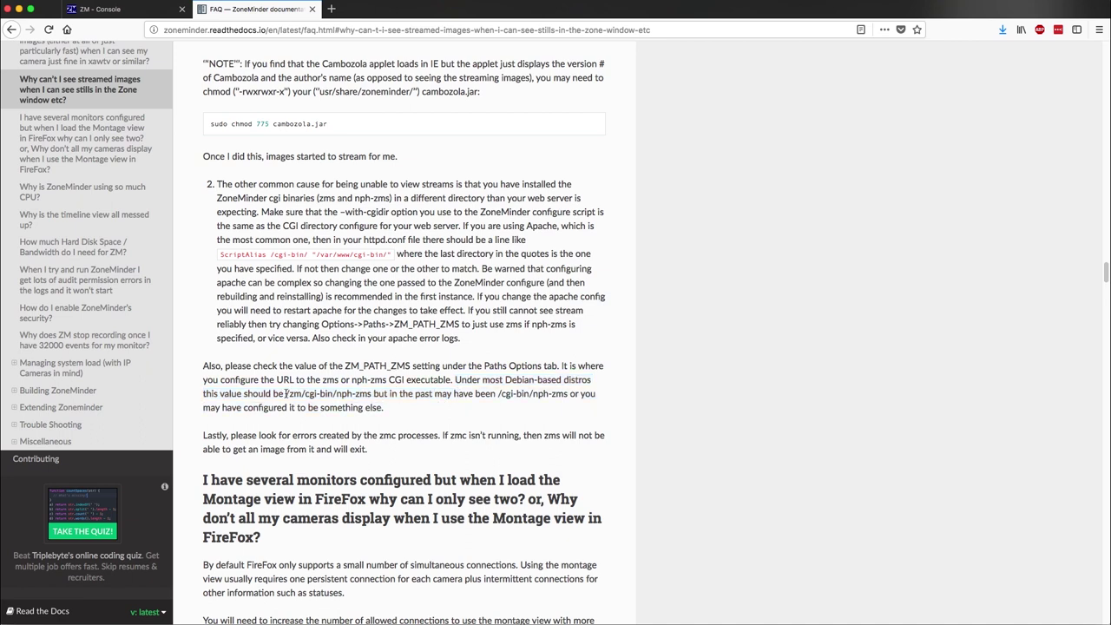
{"action": "left_click_drag", "start_coordinate": [286, 393], "coordinate": [372, 393]}
{"action": "key", "text": "super+c"}
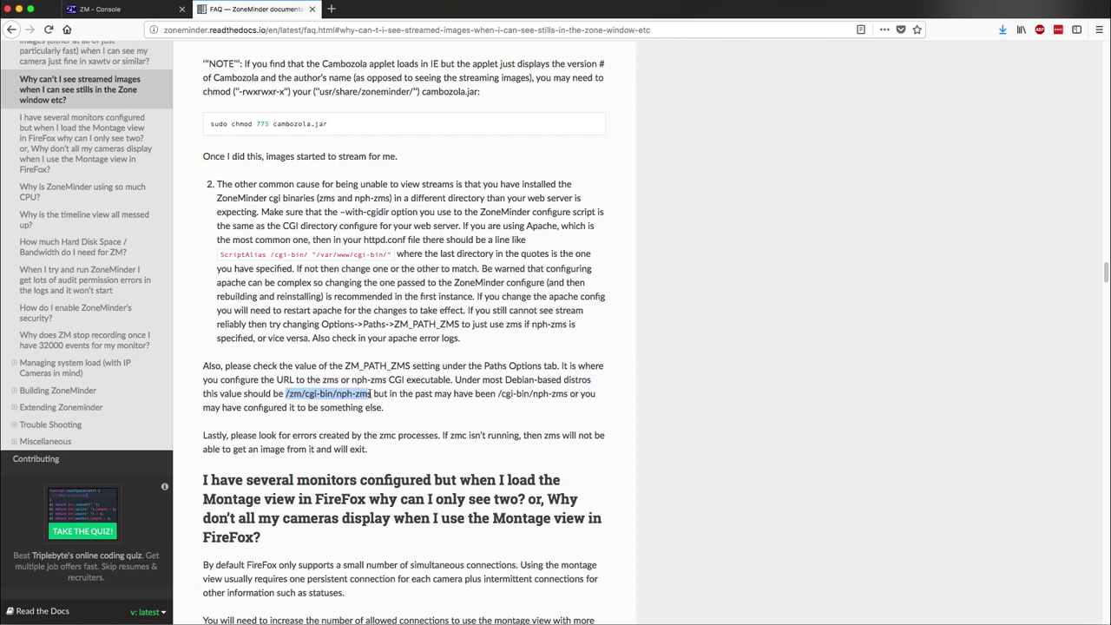
Set PATH_ZMS to /zm/cgi-bin/nph-zms under Options > Paths, save, and close the options window
{"action": "key", "text": "ctrl+shift+Tab"}
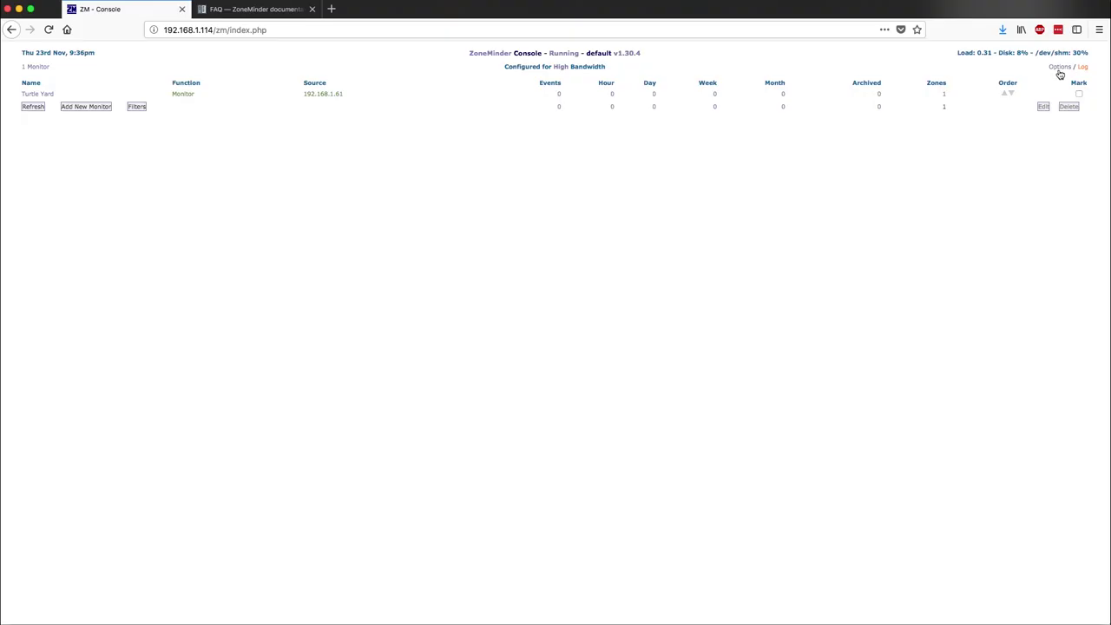
{"action": "left_click", "coordinate": [1059, 68]}
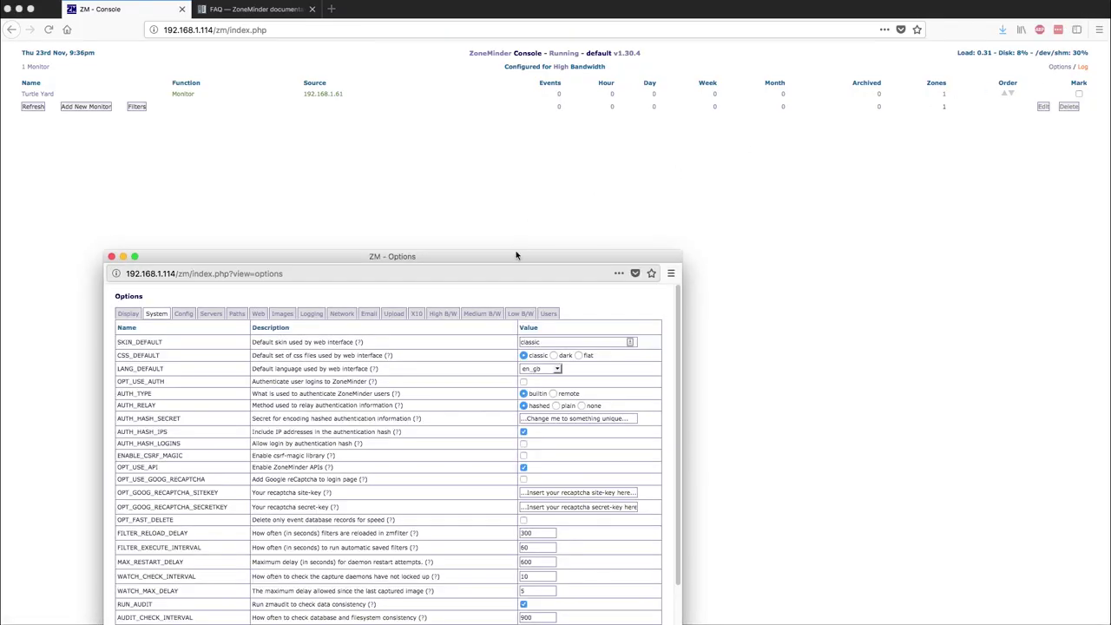
{"action": "left_click_drag", "start_coordinate": [518, 257], "coordinate": [562, 180]}
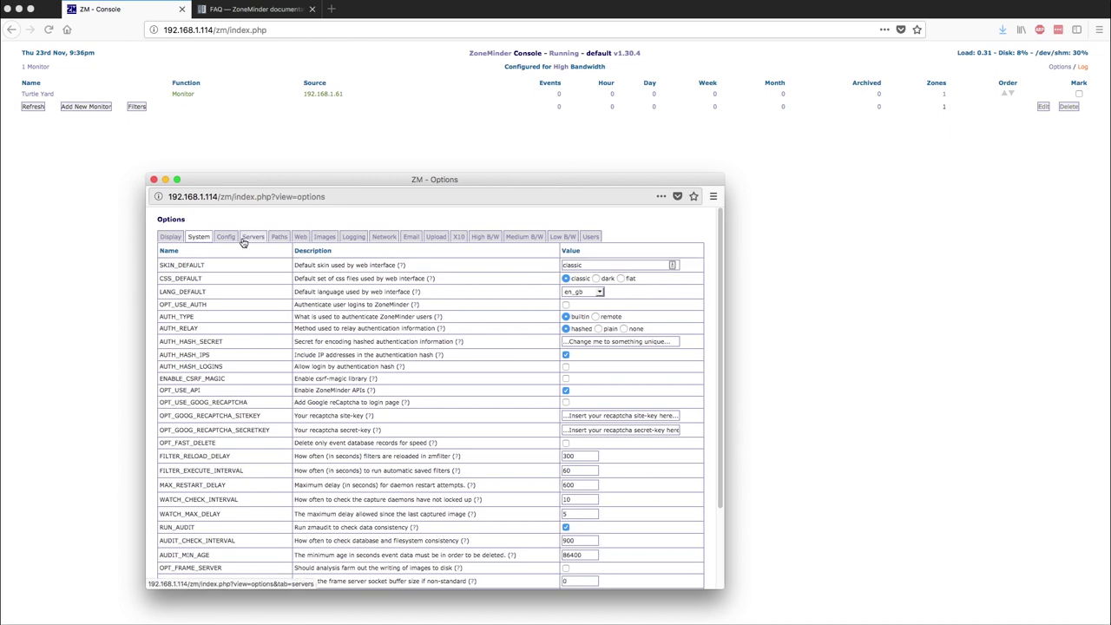
{"action": "left_click", "coordinate": [279, 238]}
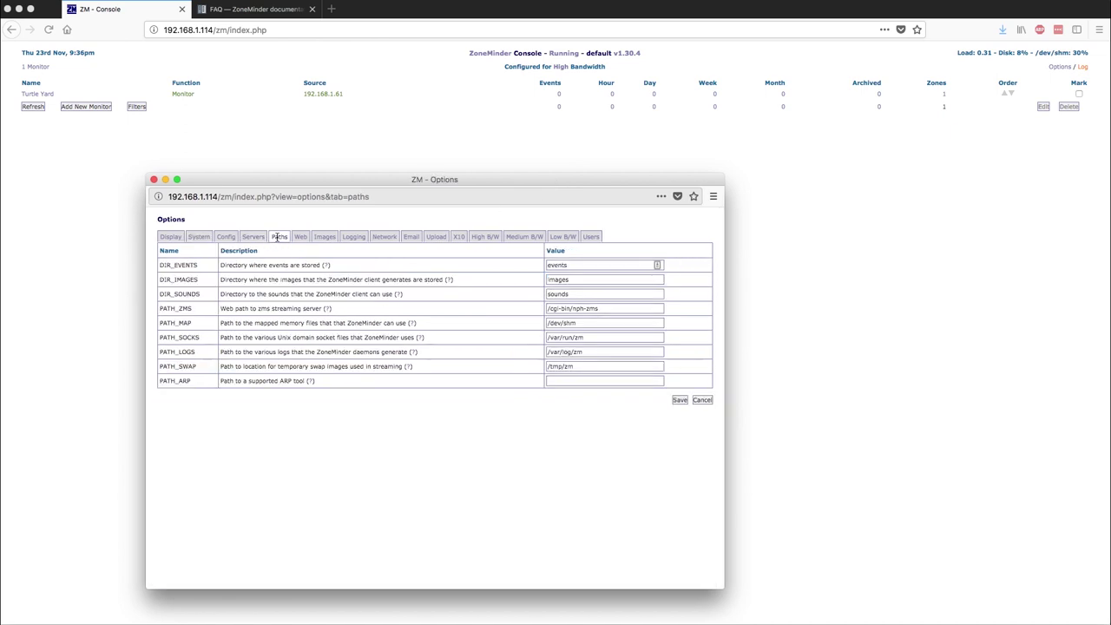
{"action": "triple_click", "coordinate": [573, 309]}
{"action": "key", "text": "super+v"}
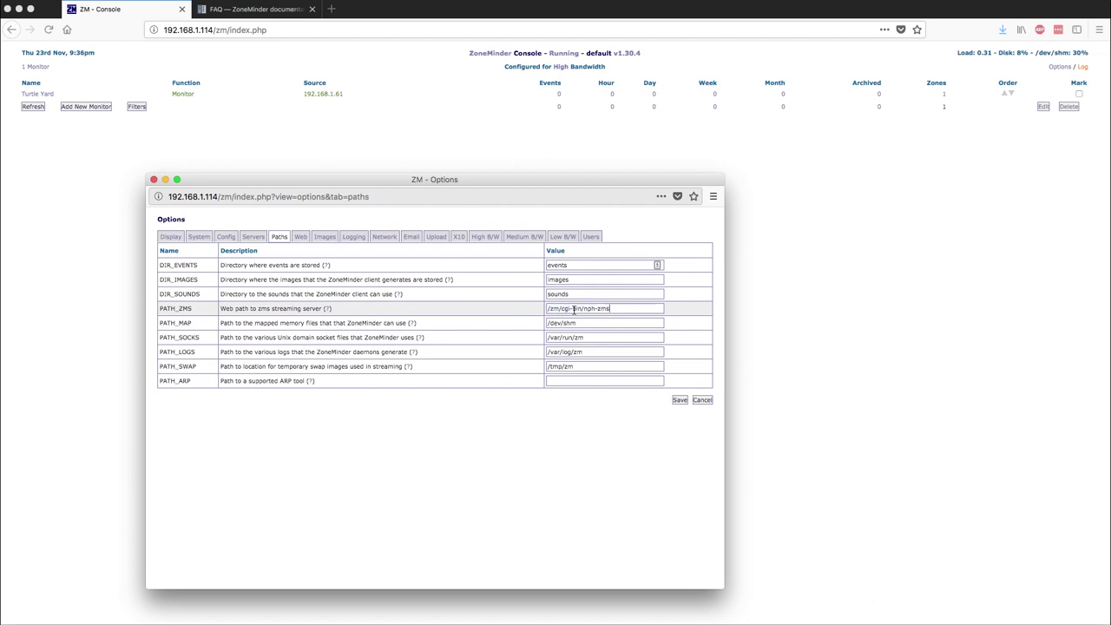
{"action": "left_click", "coordinate": [680, 401]}
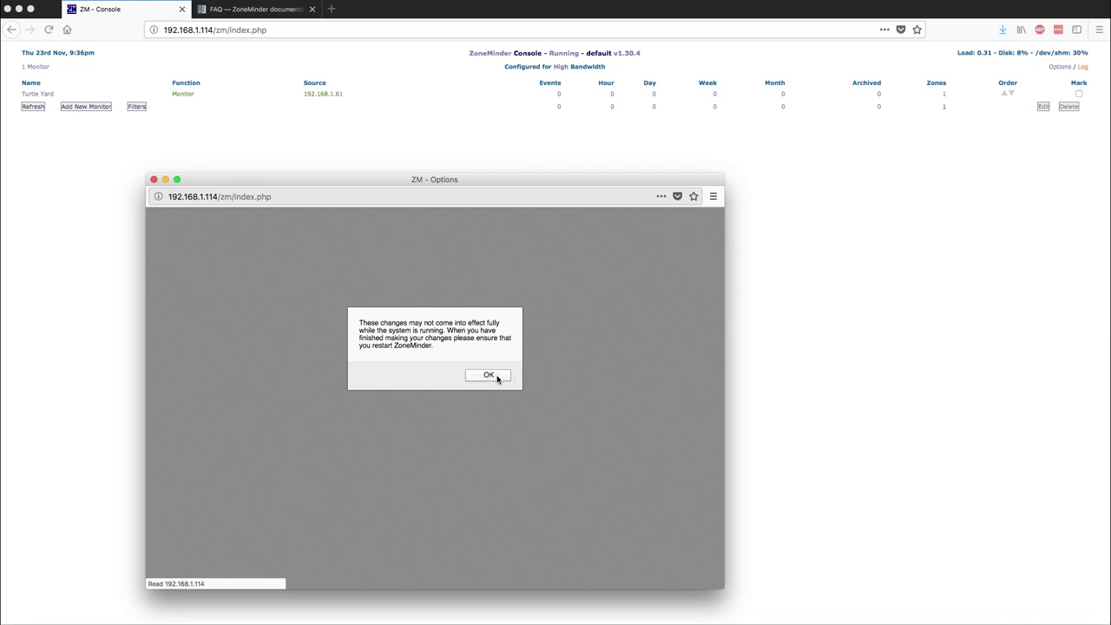
{"action": "left_click", "coordinate": [489, 376]}
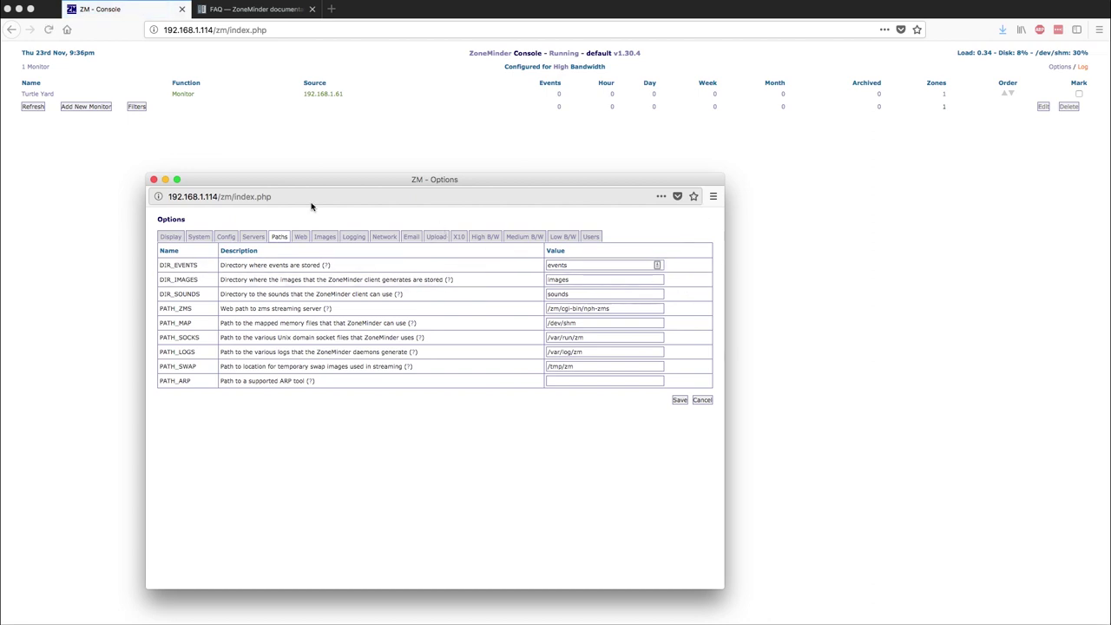
{"action": "left_click", "coordinate": [153, 180]}
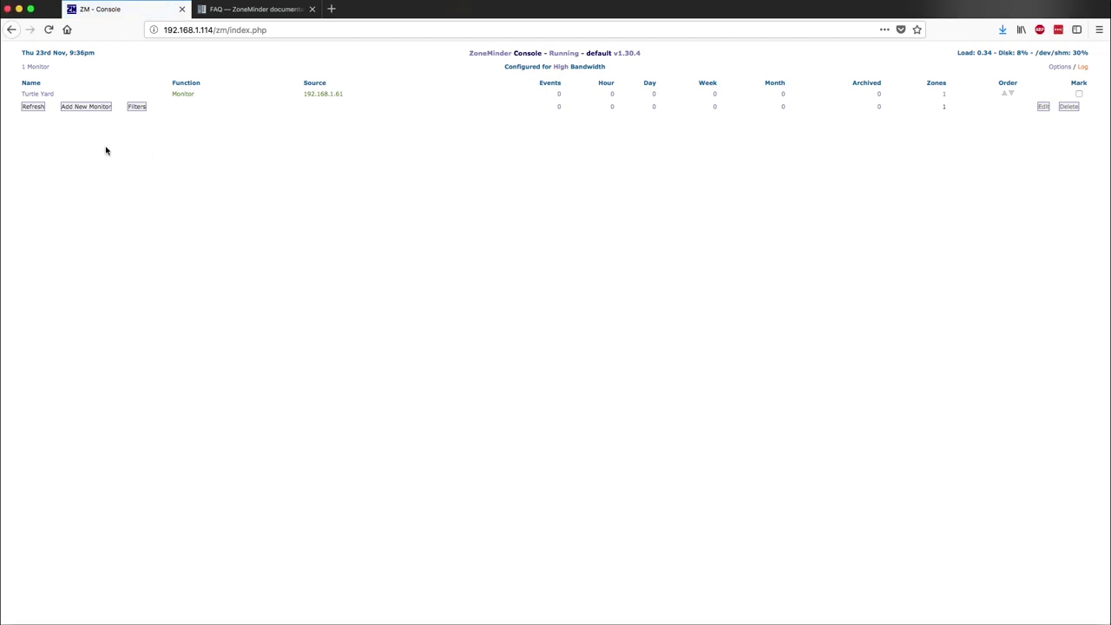
{"action": "left_click", "coordinate": [38, 94]}
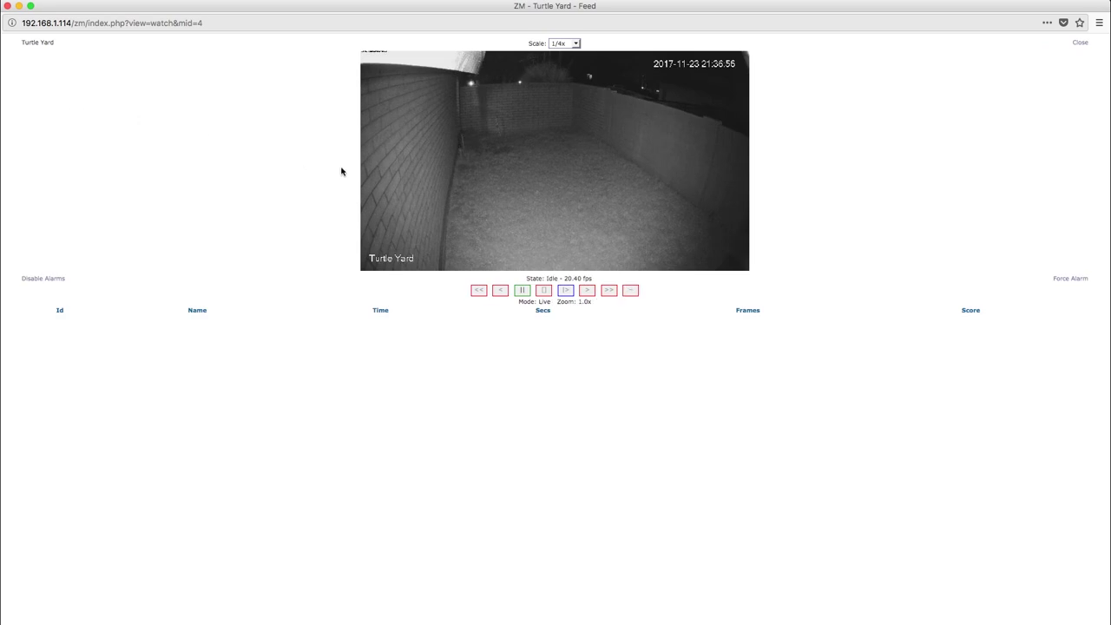
{"action": "left_click", "coordinate": [575, 43]}
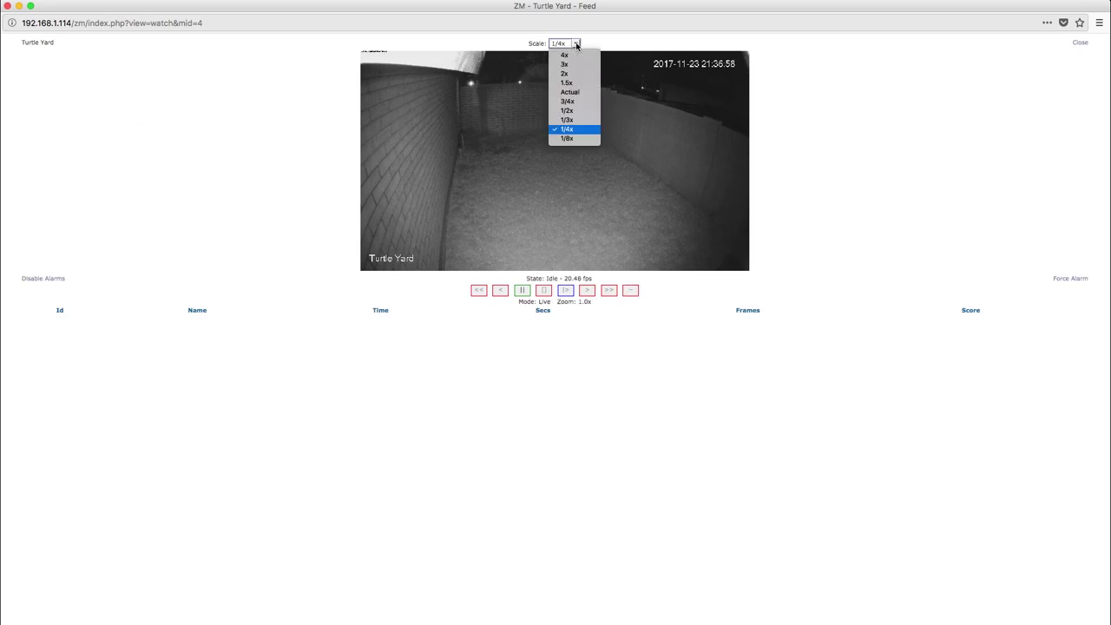
{"action": "left_click", "coordinate": [568, 110]}
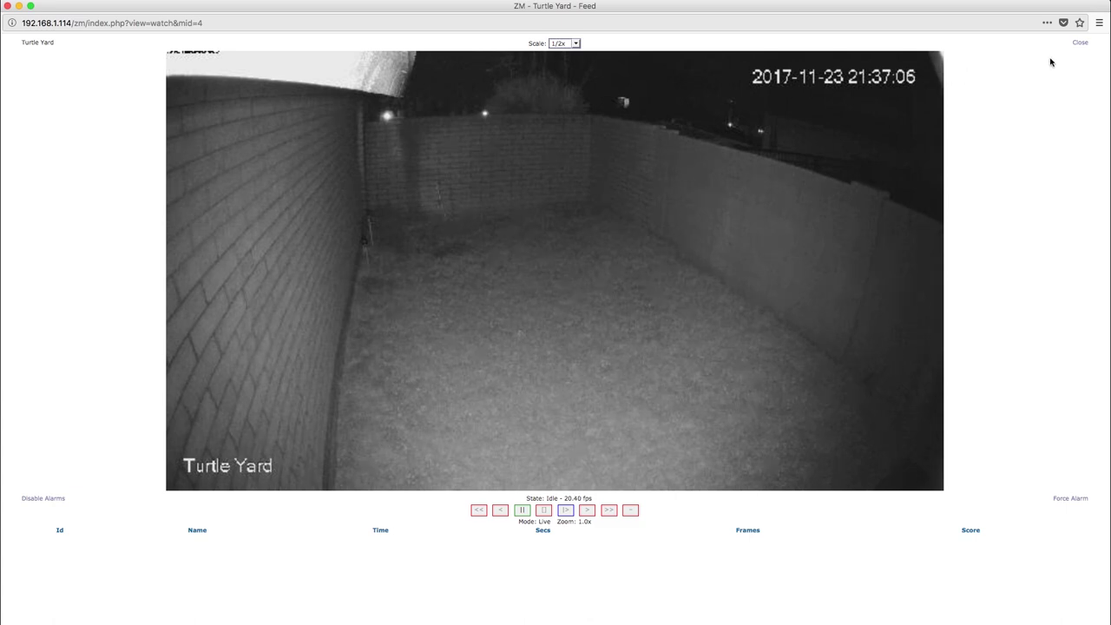
{"action": "left_click", "coordinate": [1080, 44]}
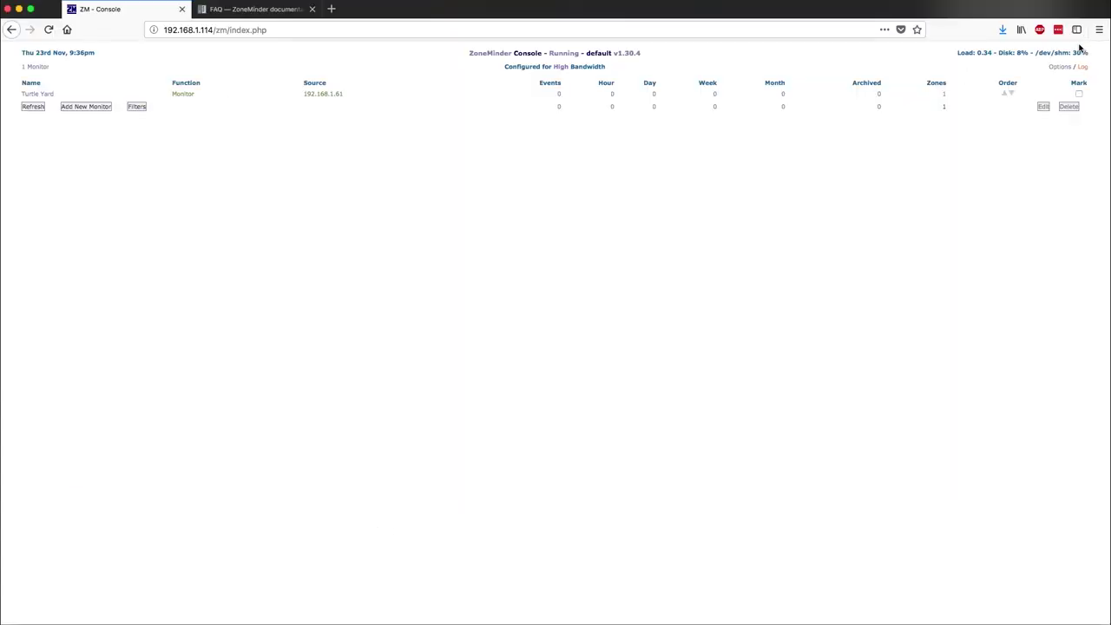
{"action": "left_click", "coordinate": [37, 94]}
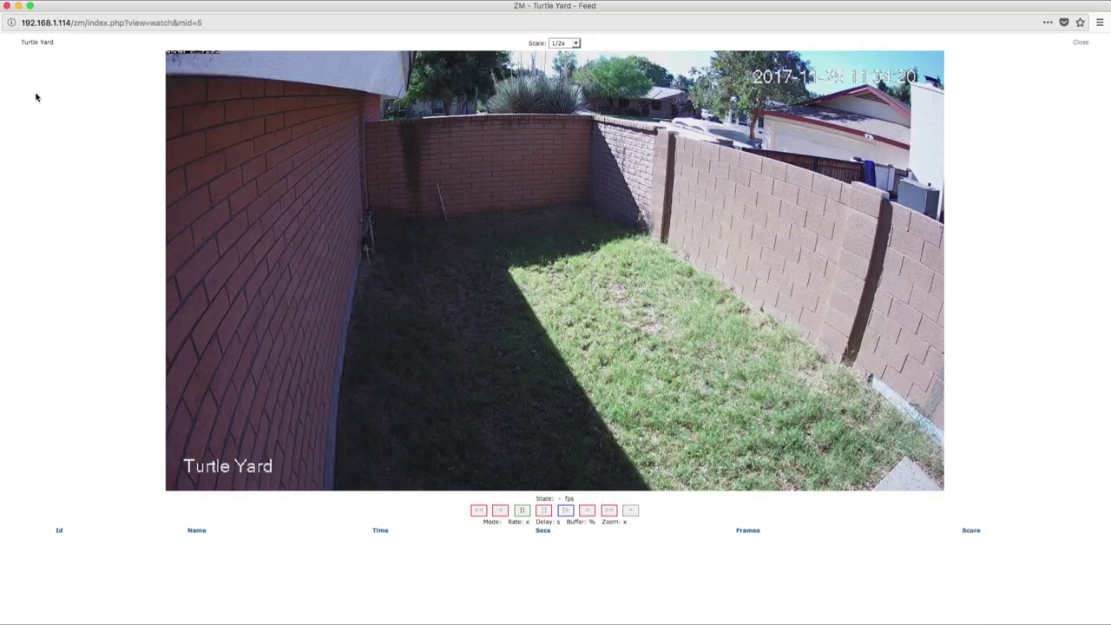
{"action": "left_click", "coordinate": [184, 83]}
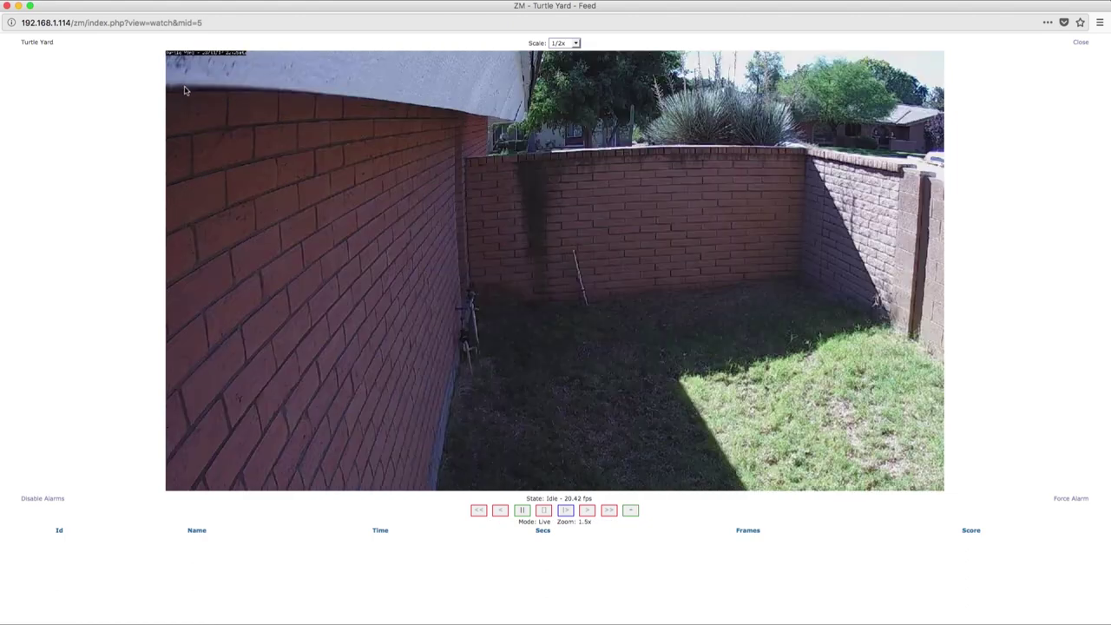
{"action": "left_click", "coordinate": [446, 182]}
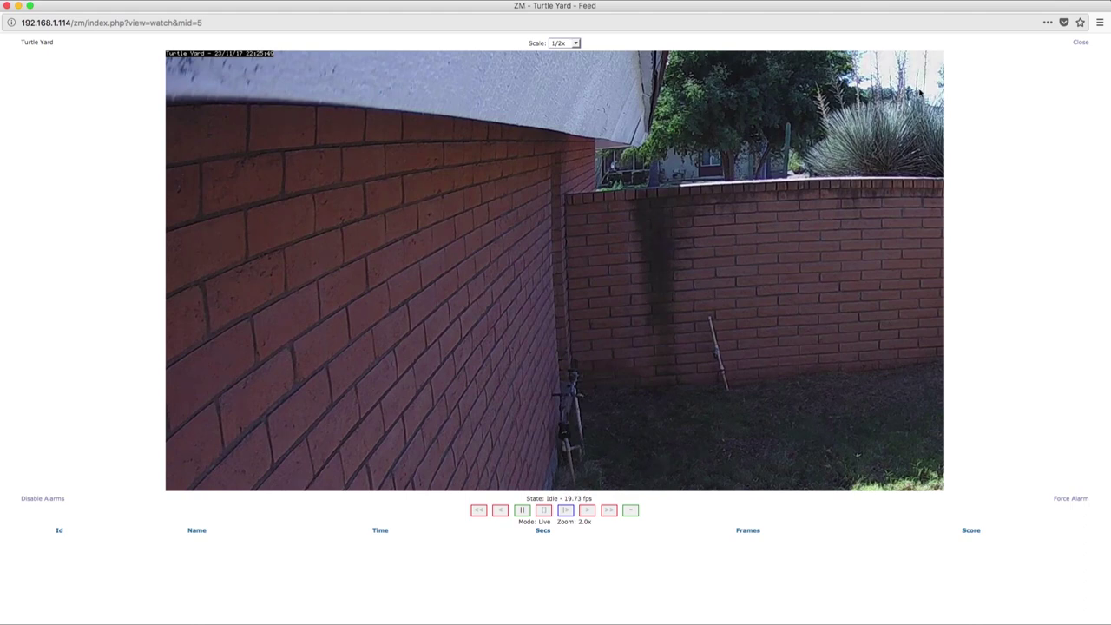
{"action": "left_click", "coordinate": [1079, 45]}
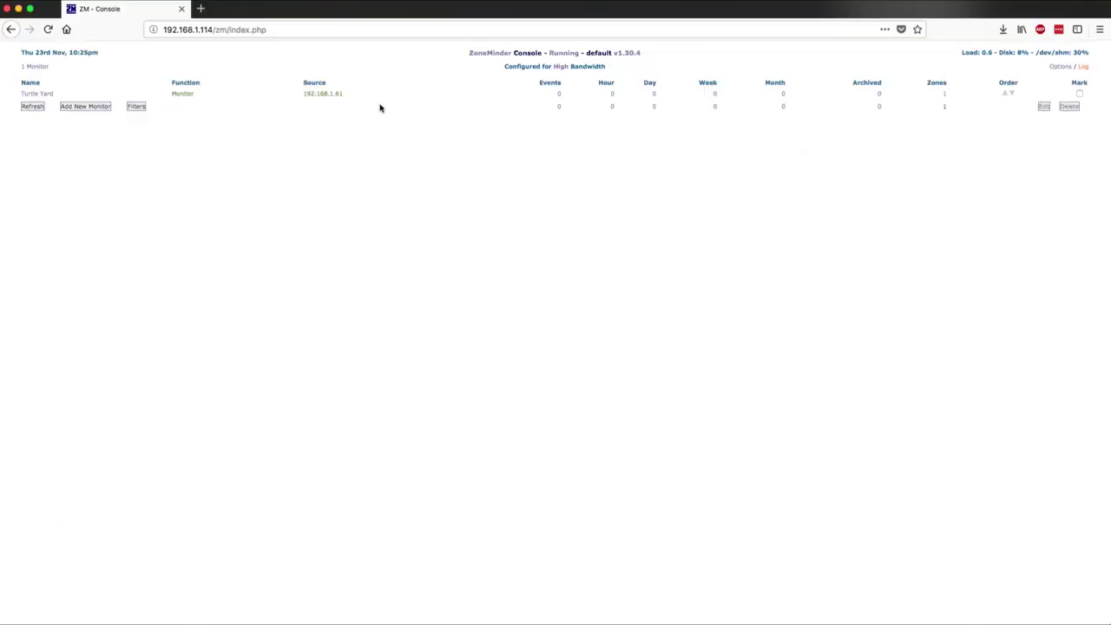
Review Turtle Yard's Source and Misc settings without saving, then open its Zones page
{"action": "left_click", "coordinate": [330, 95]}
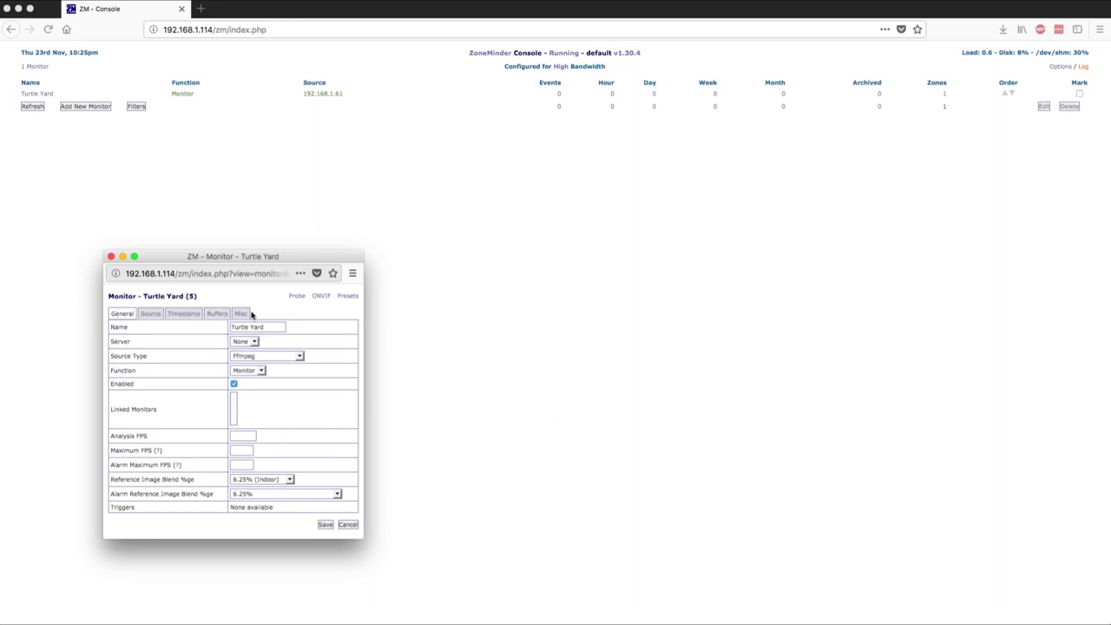
{"action": "left_click", "coordinate": [242, 315]}
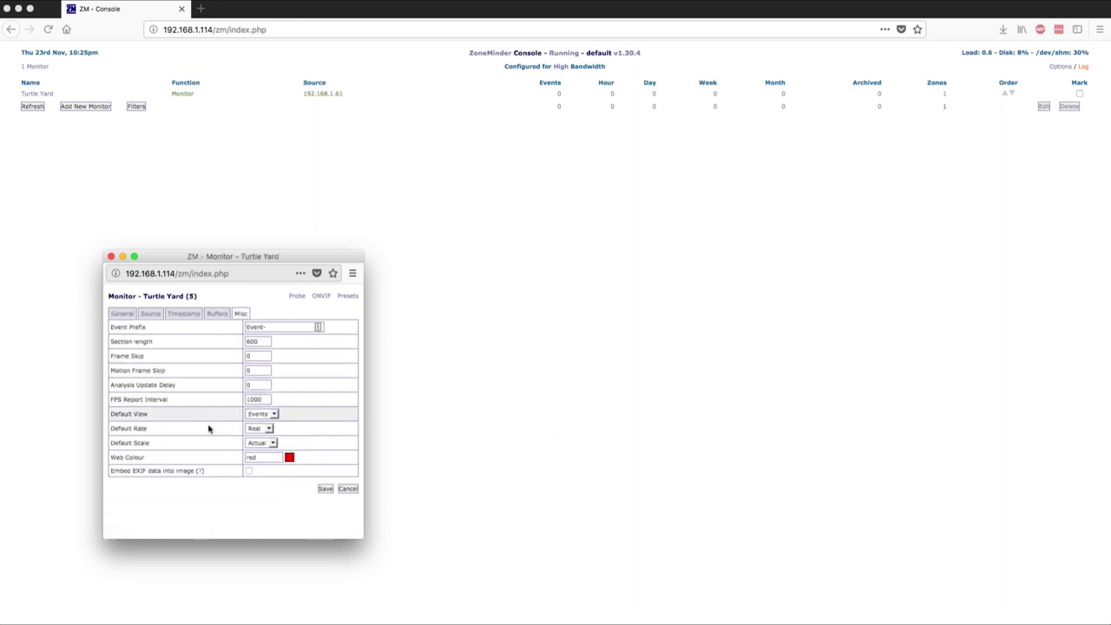
{"action": "left_click", "coordinate": [349, 490]}
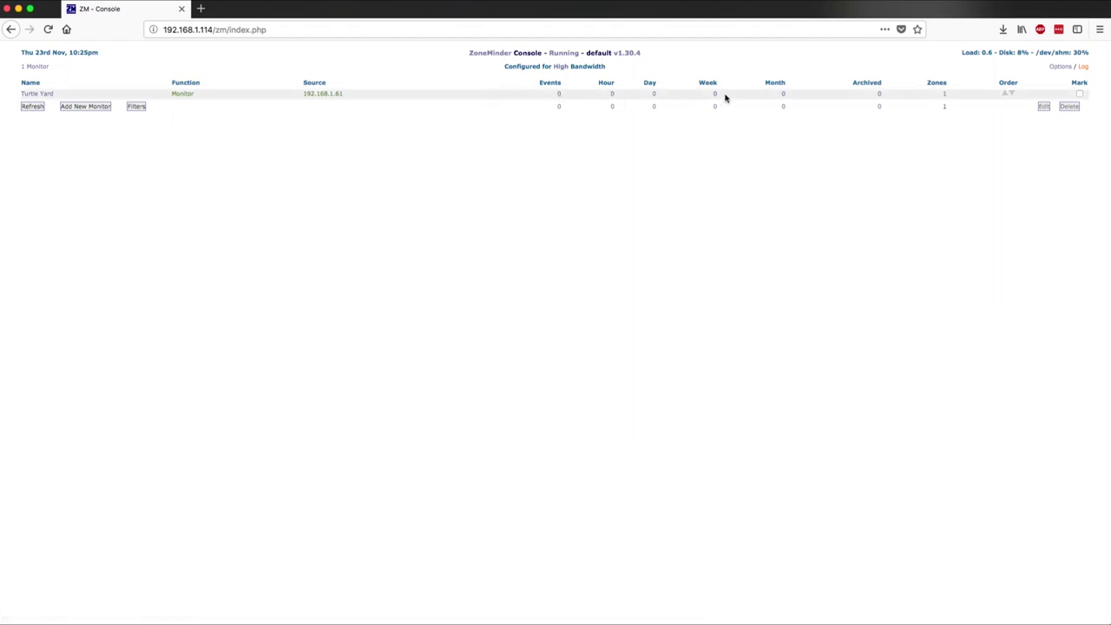
{"action": "left_click", "coordinate": [945, 97]}
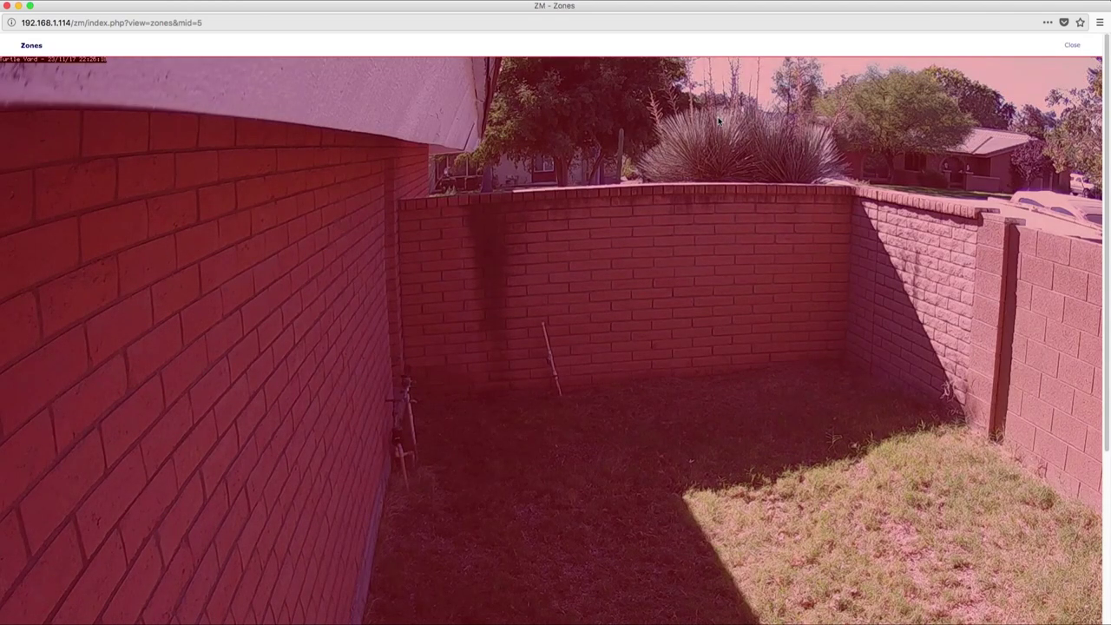
Zoom the page out, delete Turtle Yard's full-frame zone, and begin a new zone
{"action": "key", "text": "super+minus"}
{"action": "key", "text": "super+minus"}
{"action": "key", "text": "super+minus"}
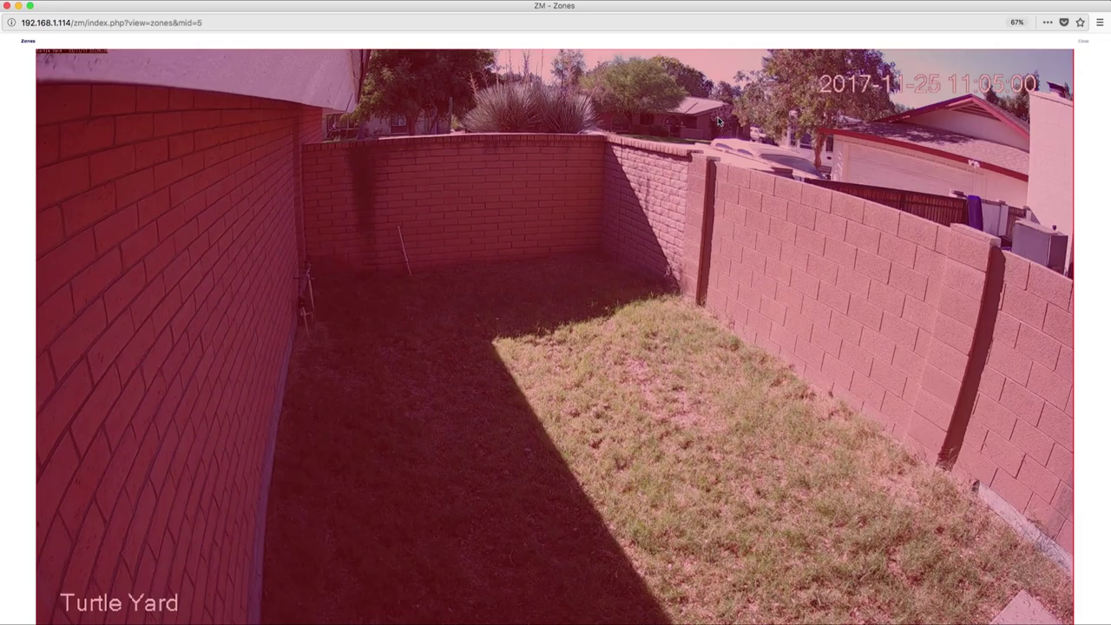
{"action": "key", "text": "super+minus"}
{"action": "left_click", "coordinate": [939, 509]}
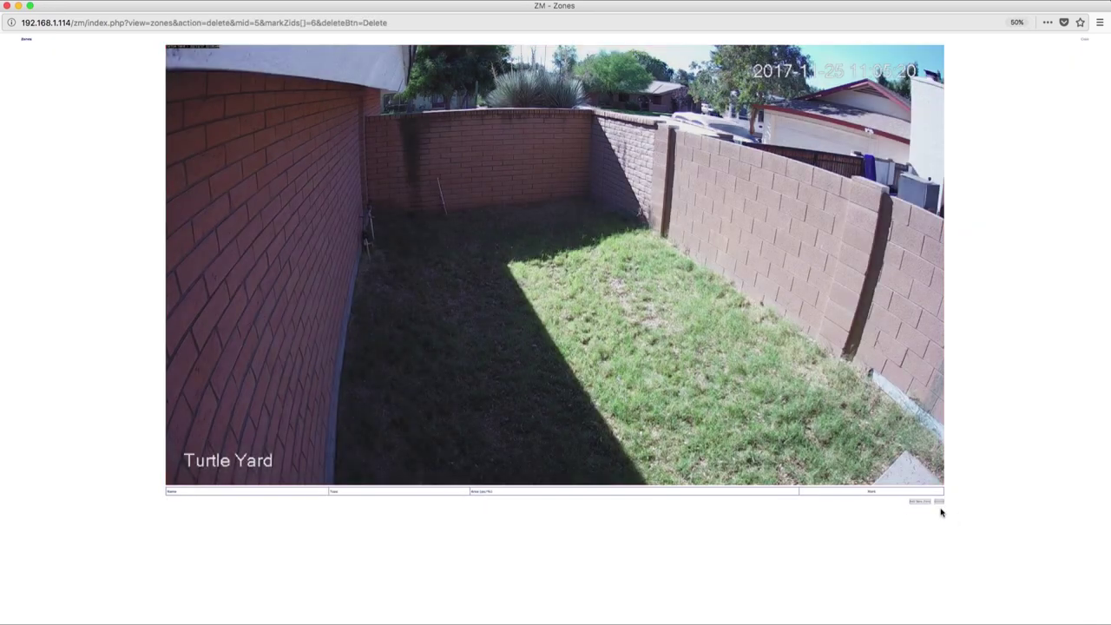
{"action": "left_click", "coordinate": [918, 502]}
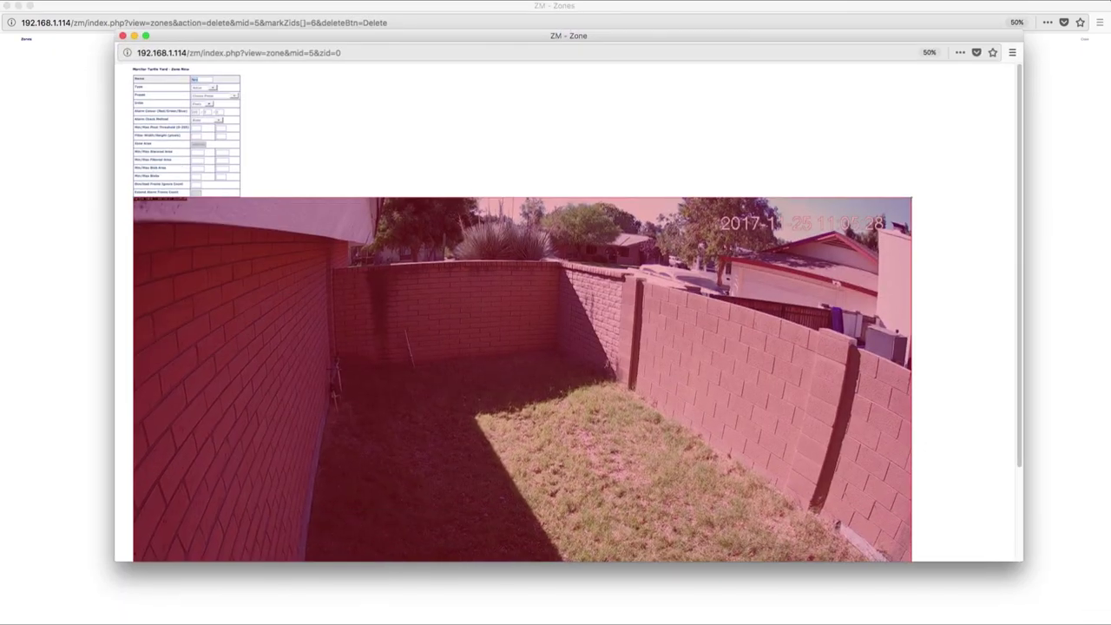
Enlarge the zone editor and add an extra point to the new zone's outline
{"action": "key", "text": "super+plus"}
{"action": "key", "text": "super+plus"}
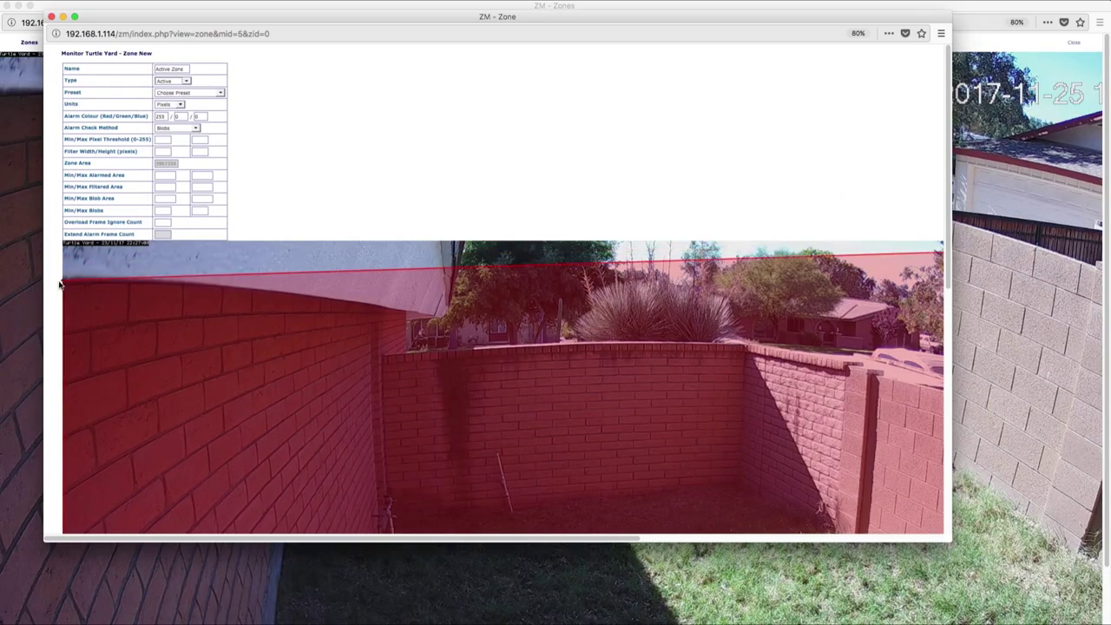
{"action": "left_click_drag", "start_coordinate": [952, 321], "coordinate": [1071, 323]}
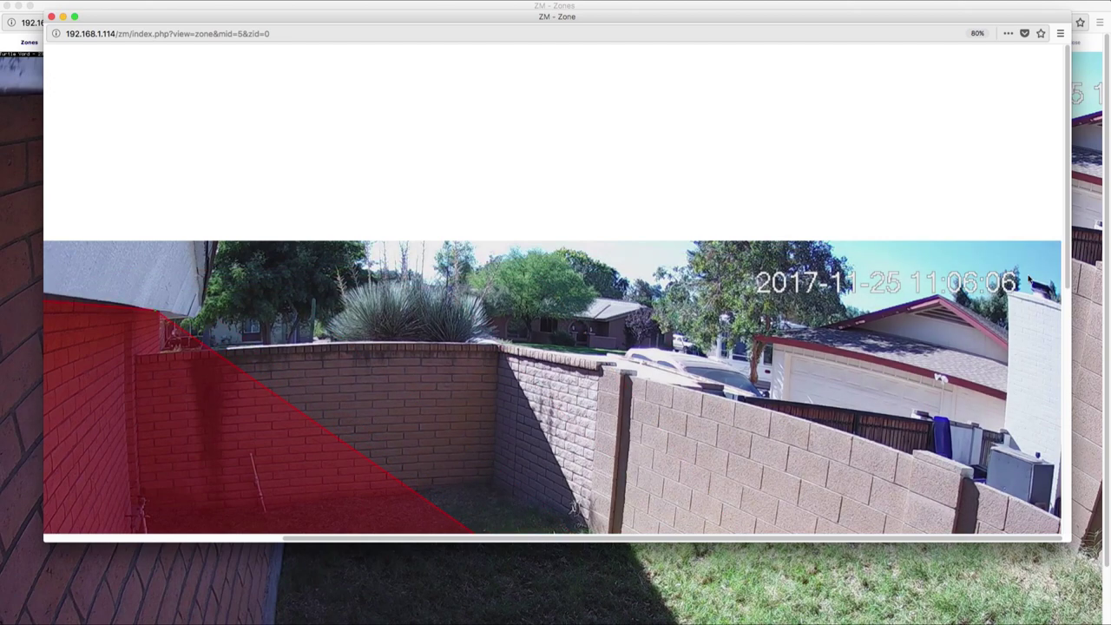
{"action": "scroll", "coordinate": [434, 504], "scroll_direction": "down", "scroll_amount": 5}
{"action": "scroll", "coordinate": [464, 521], "scroll_direction": "left", "scroll_amount": 5}
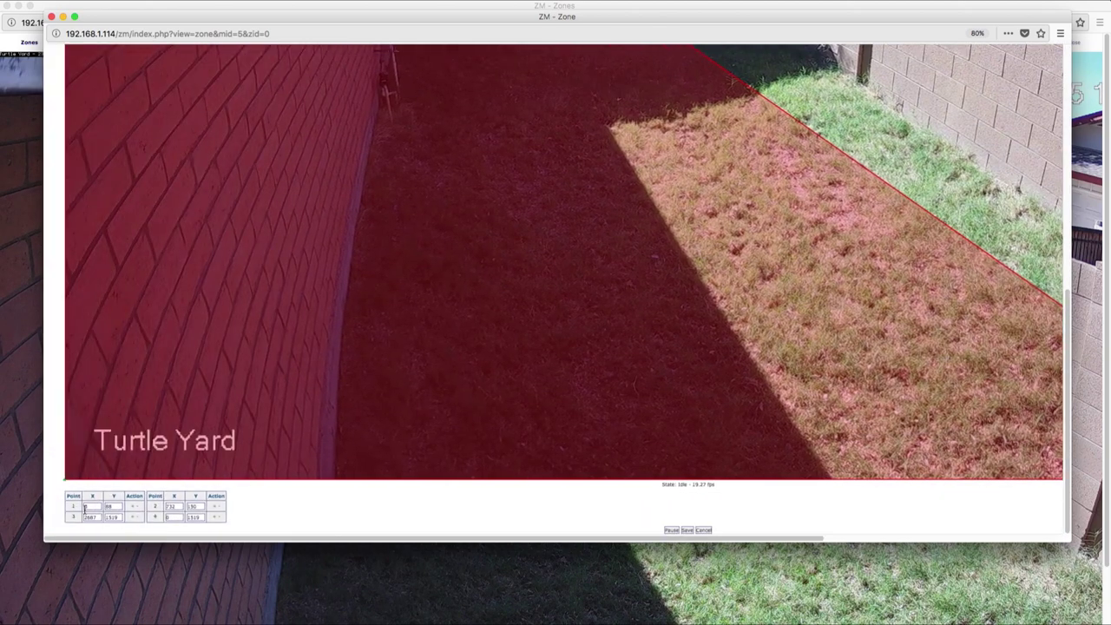
{"action": "left_click", "coordinate": [215, 515]}
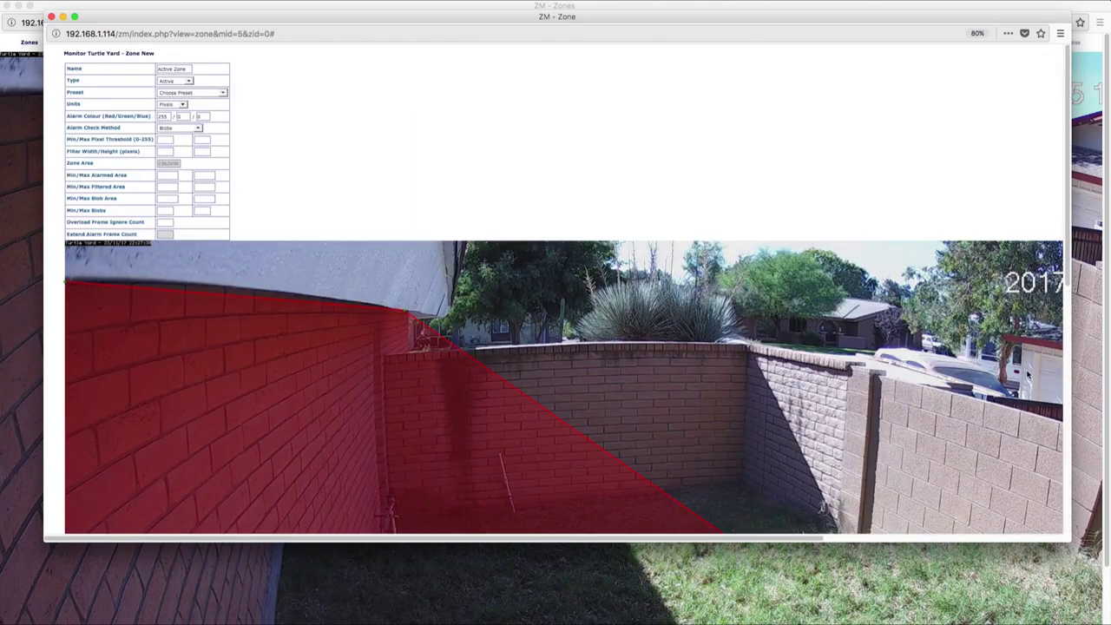
{"action": "scroll", "coordinate": [695, 391], "scroll_direction": "down", "scroll_amount": 5}
{"action": "scroll", "coordinate": [695, 391], "scroll_direction": "up", "scroll_amount": 2}
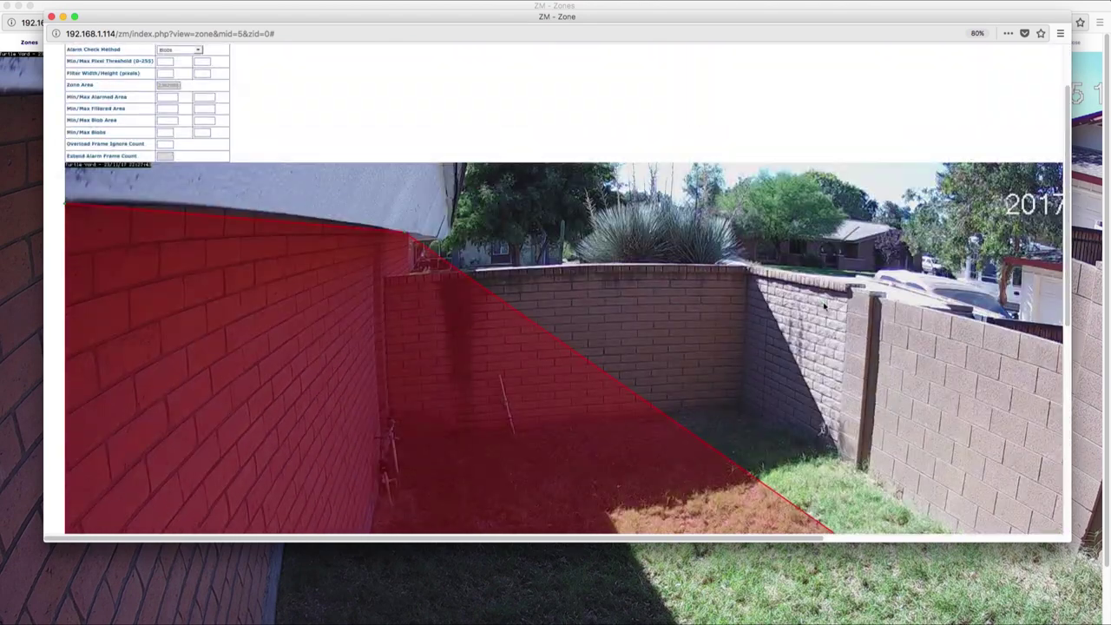
{"action": "key", "text": "ctrl+minus"}
Drag zone corners over the back wall and right-hand wall, keeping the Default preset
{"action": "left_click_drag", "start_coordinate": [693, 471], "coordinate": [320, 239]}
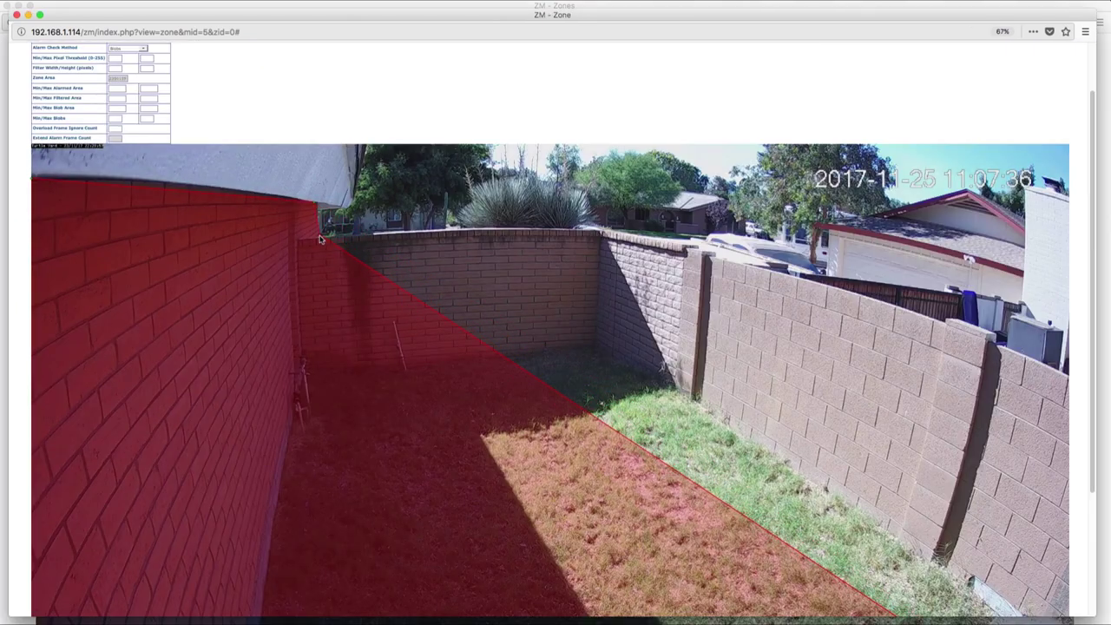
{"action": "scroll", "coordinate": [1096, 529], "scroll_direction": "down", "scroll_amount": 4}
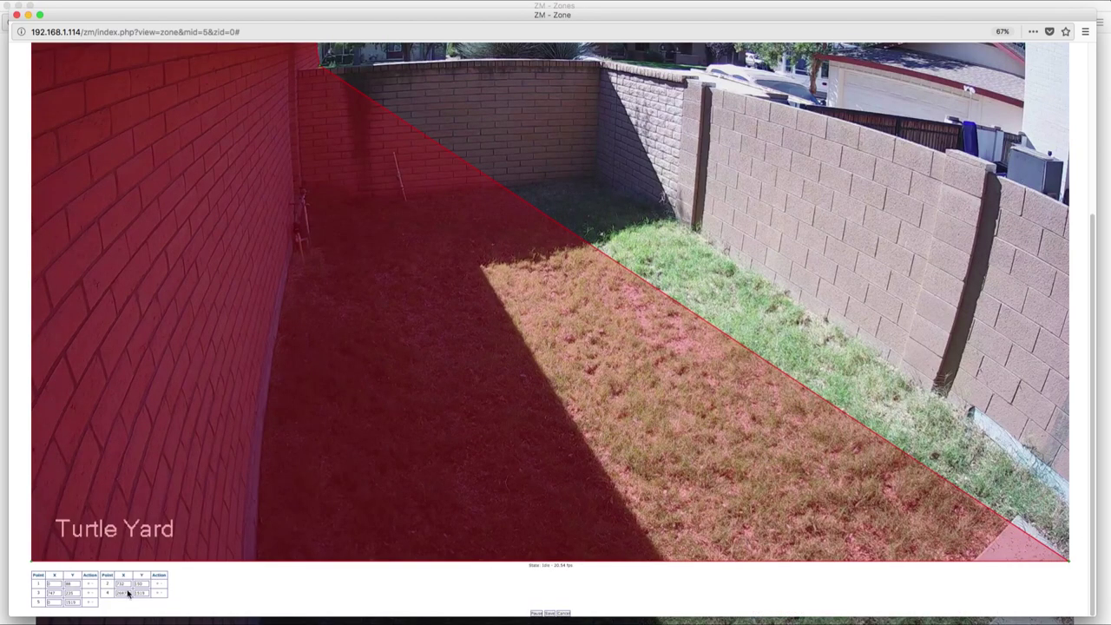
{"action": "left_click", "coordinate": [89, 598]}
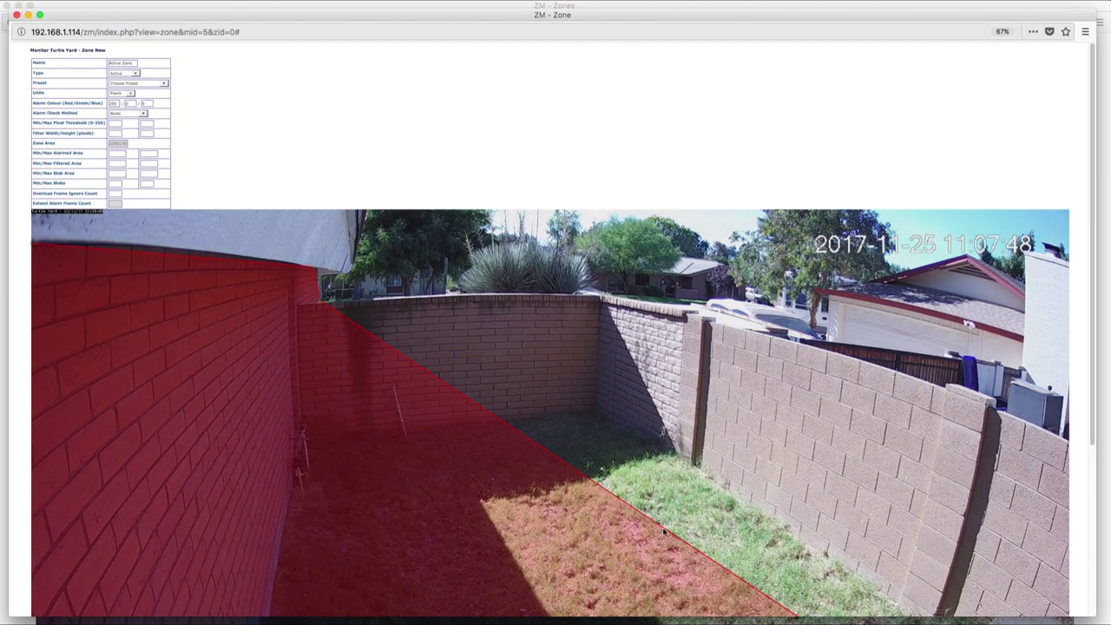
{"action": "left_click_drag", "start_coordinate": [592, 327], "coordinate": [600, 297]}
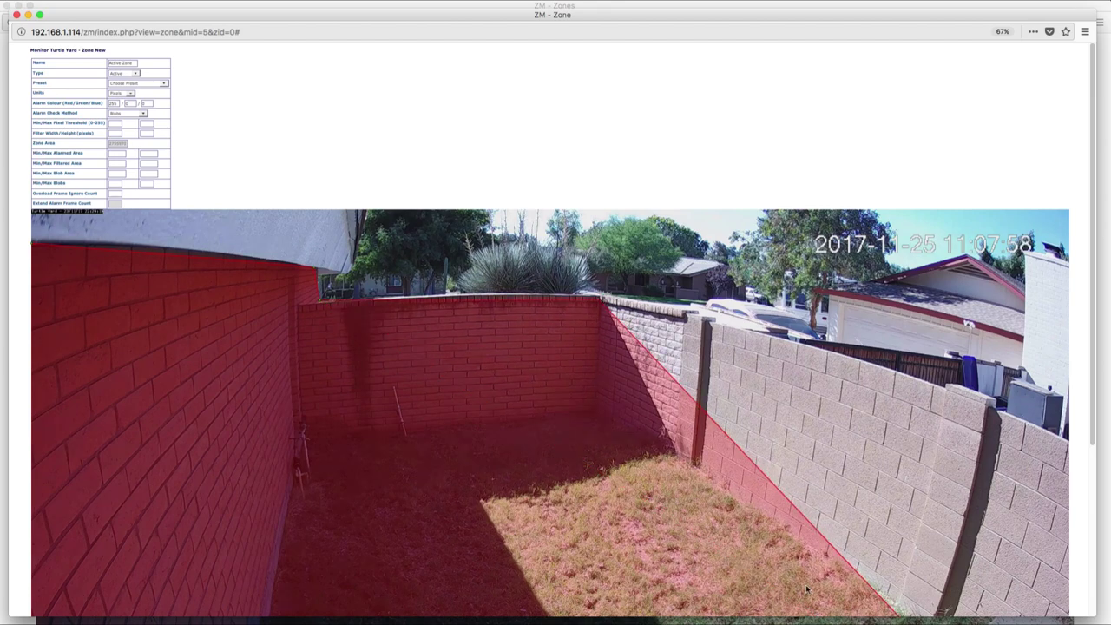
{"action": "scroll", "coordinate": [807, 591], "scroll_direction": "down", "scroll_amount": 5}
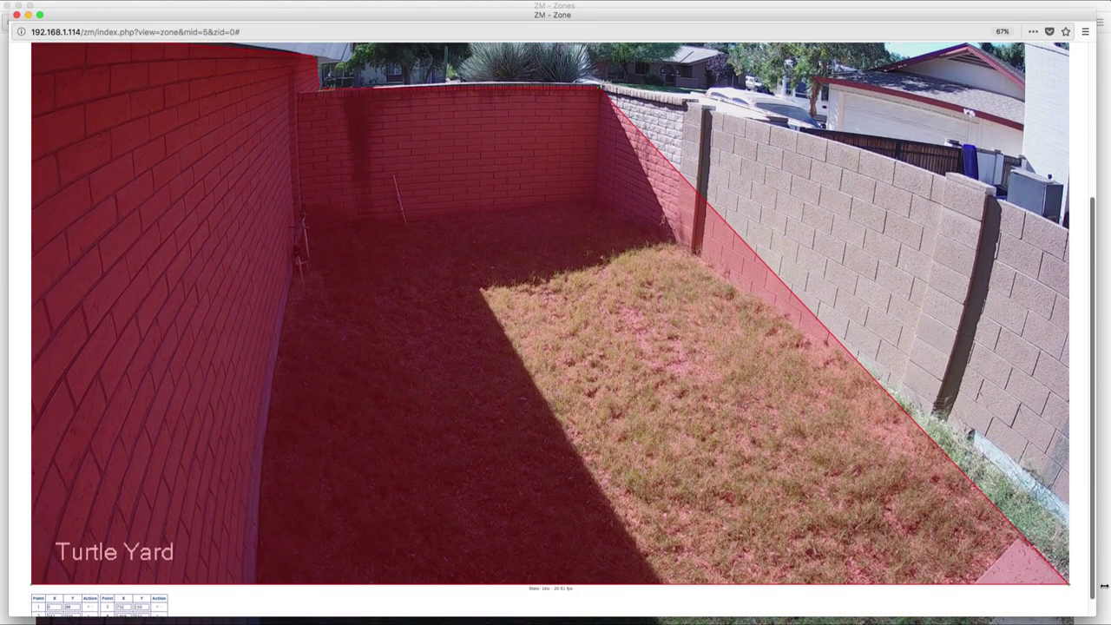
{"action": "scroll", "coordinate": [1104, 586], "scroll_direction": "down", "scroll_amount": 1}
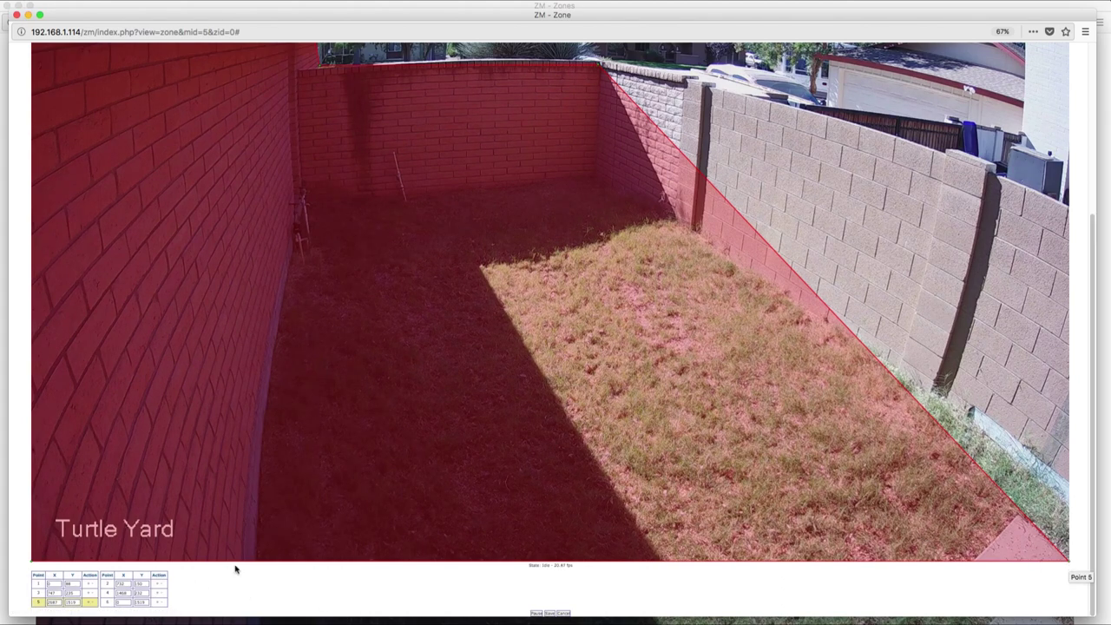
{"action": "scroll", "coordinate": [573, 441], "scroll_direction": "up", "scroll_amount": 5}
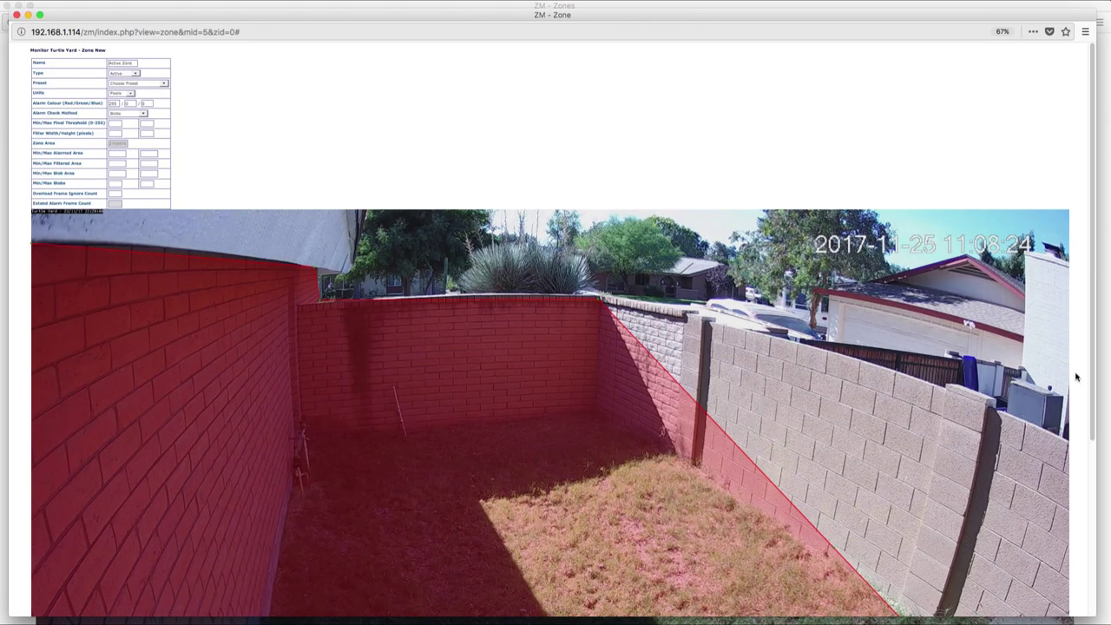
{"action": "scroll", "coordinate": [1076, 377], "scroll_direction": "down", "scroll_amount": 5}
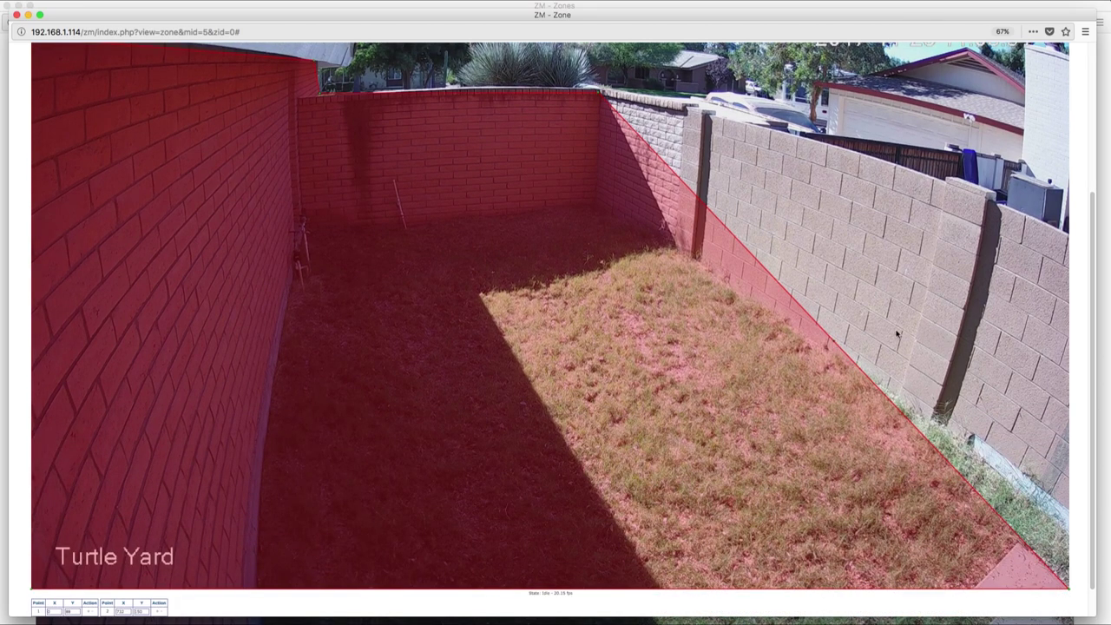
{"action": "left_click_drag", "start_coordinate": [898, 333], "coordinate": [1068, 240]}
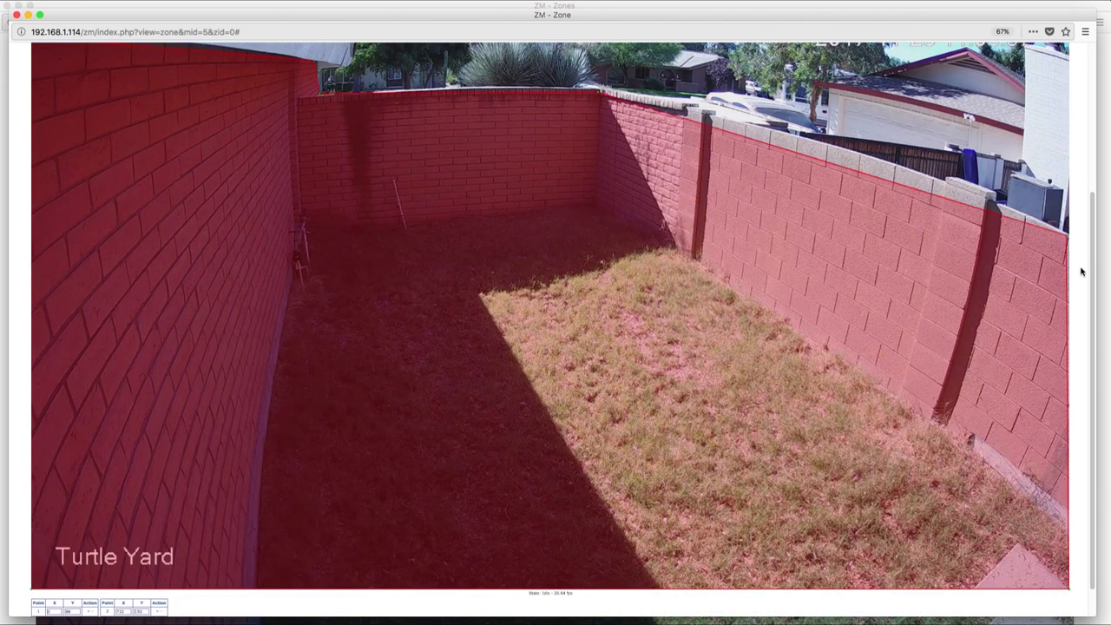
{"action": "scroll", "coordinate": [1080, 271], "scroll_direction": "up", "scroll_amount": 5}
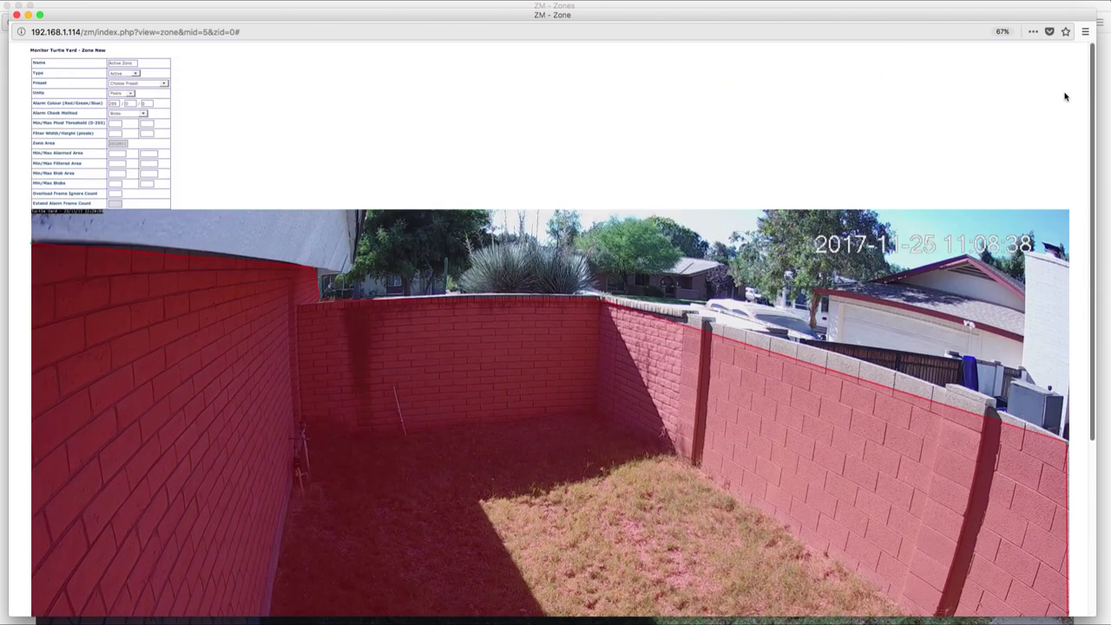
{"action": "left_click", "coordinate": [165, 86]}
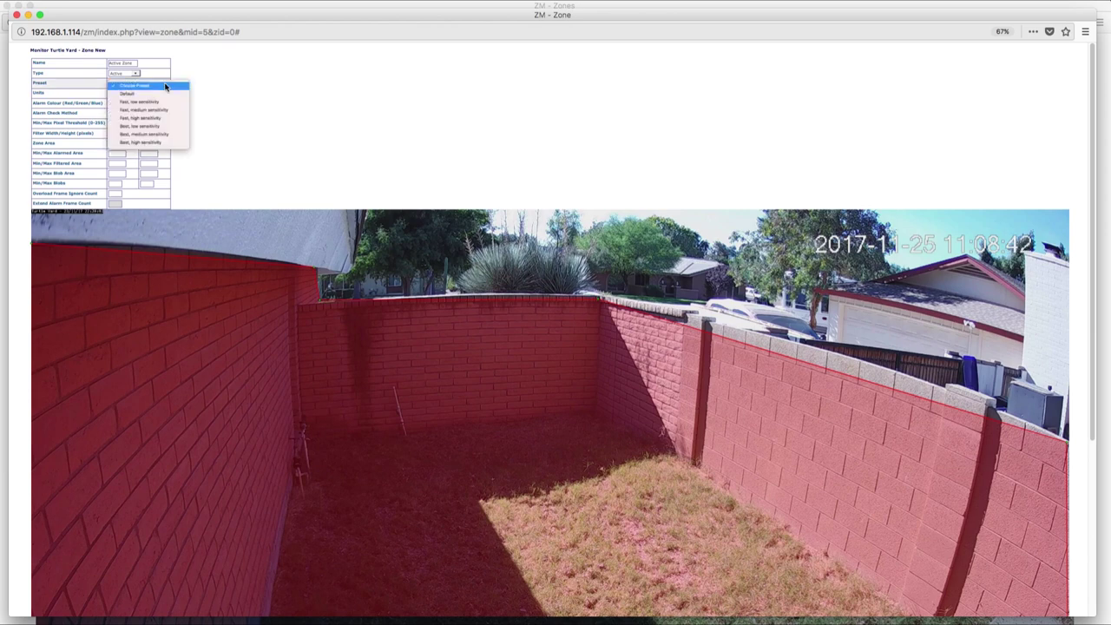
{"action": "left_click", "coordinate": [155, 88]}
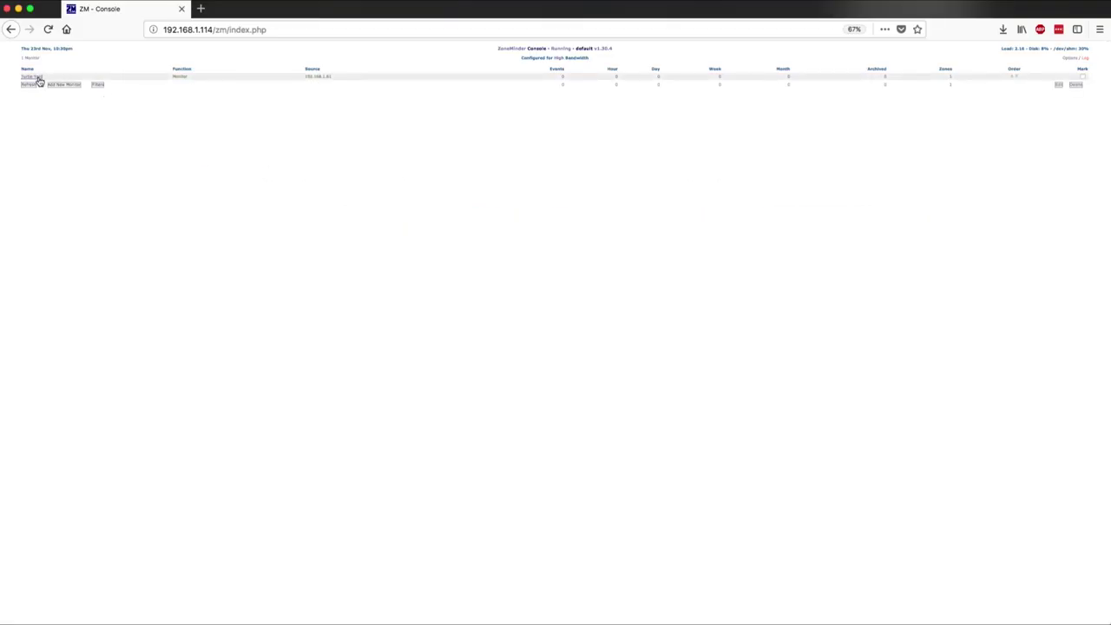
{"action": "left_click", "coordinate": [38, 79]}
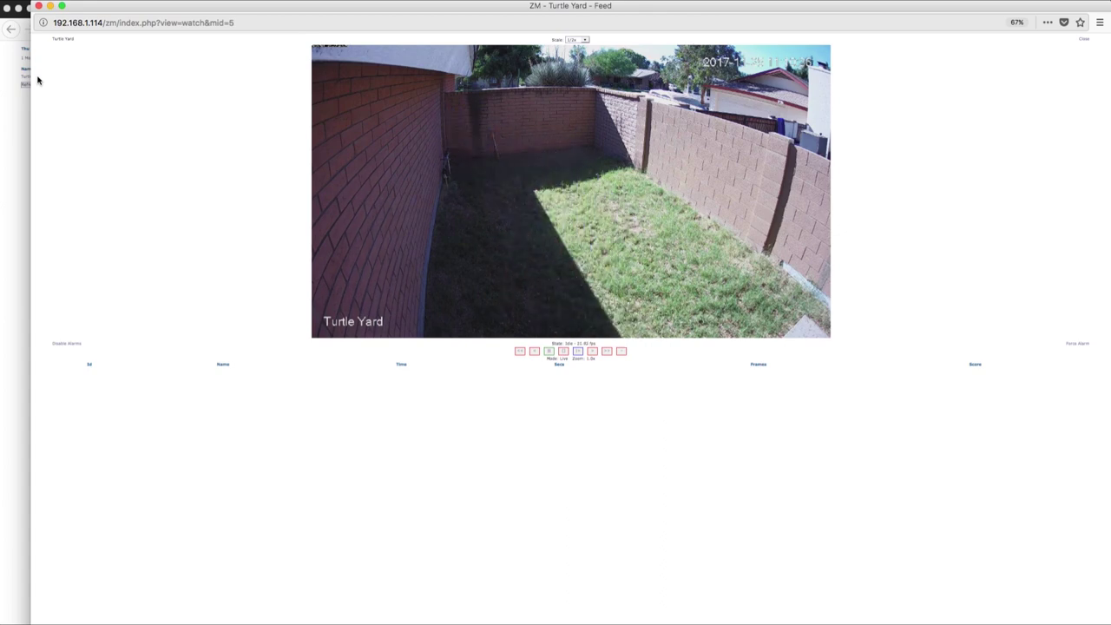
{"action": "left_click", "coordinate": [26, 93]}
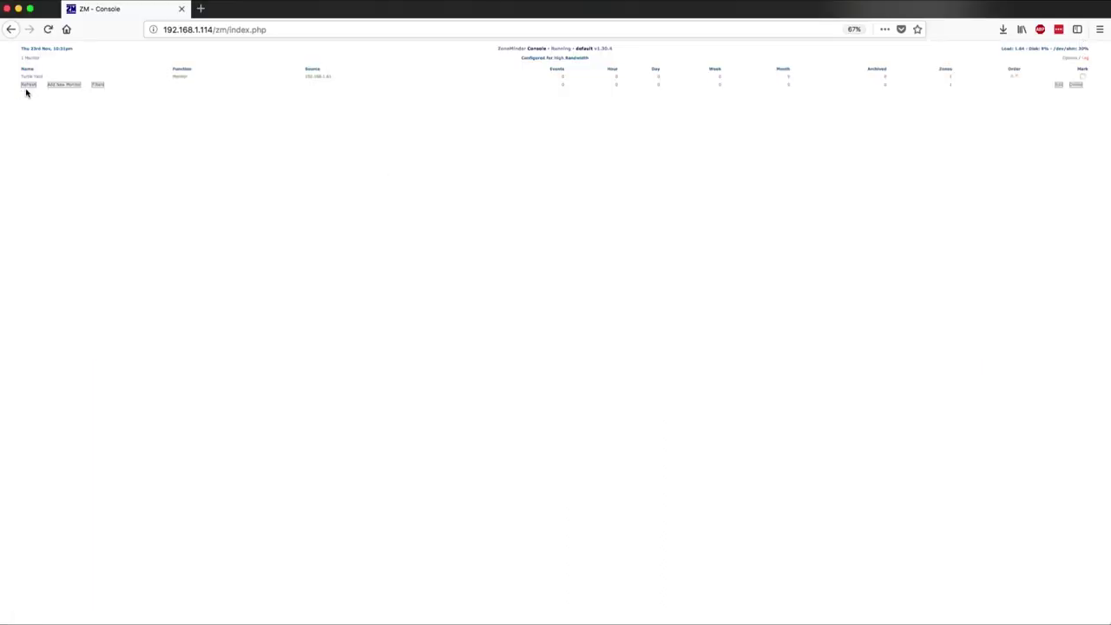
{"action": "left_click", "coordinate": [563, 81]}
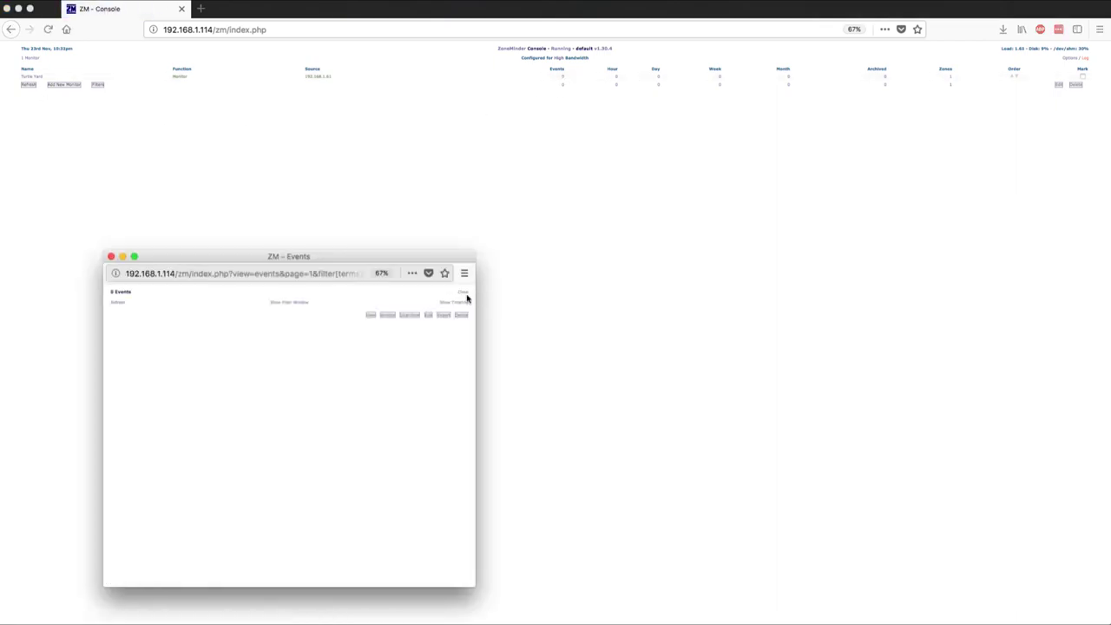
{"action": "left_click", "coordinate": [453, 302]}
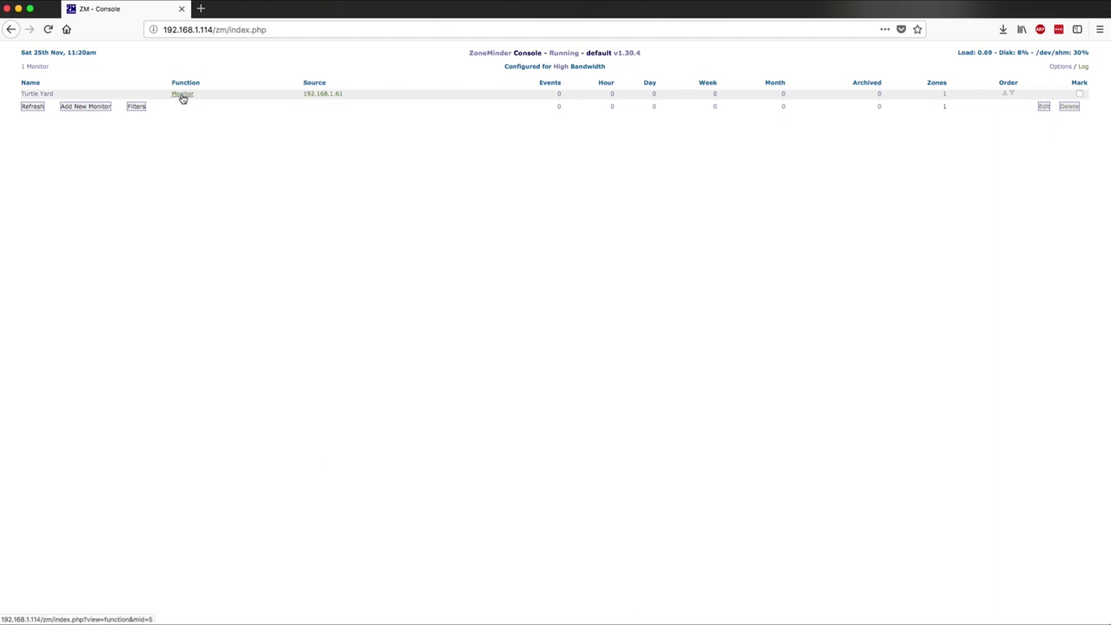
{"action": "left_click", "coordinate": [182, 93]}
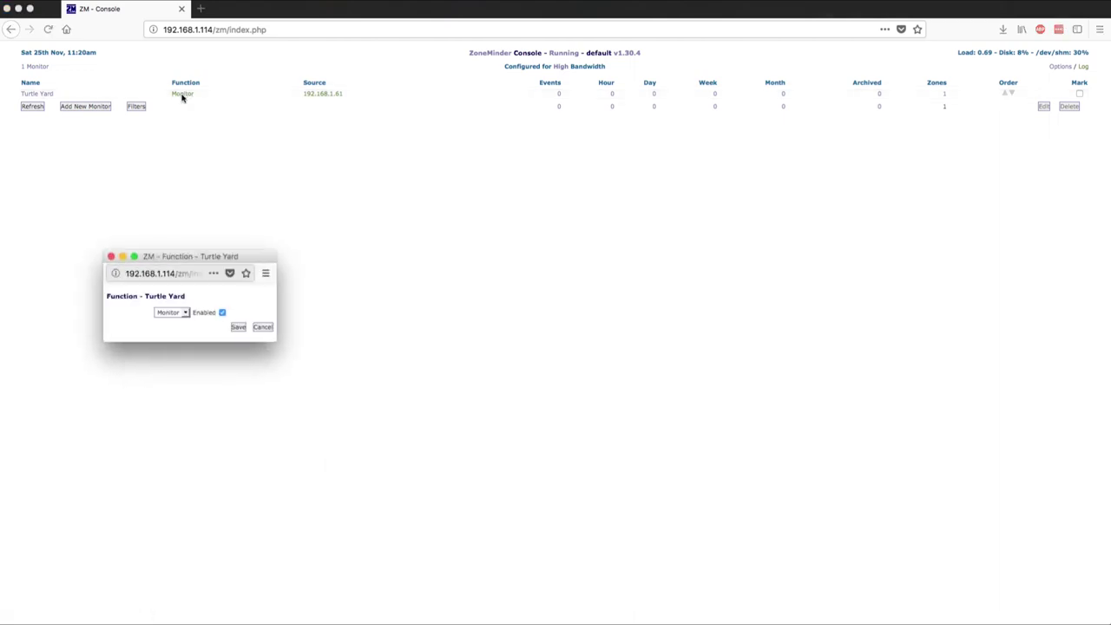
{"action": "left_click", "coordinate": [186, 313]}
{"action": "scroll", "coordinate": [206, 330], "scroll_direction": "down", "scroll_amount": 1}
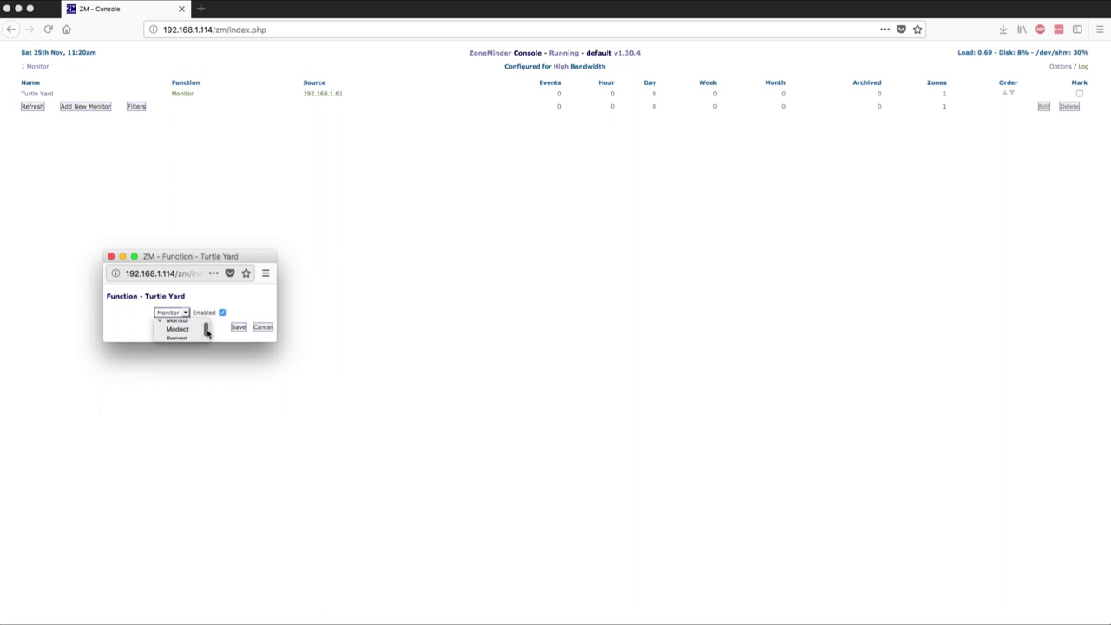
{"action": "left_click_drag", "start_coordinate": [208, 332], "coordinate": [210, 329]}
{"action": "left_click", "coordinate": [267, 329]}
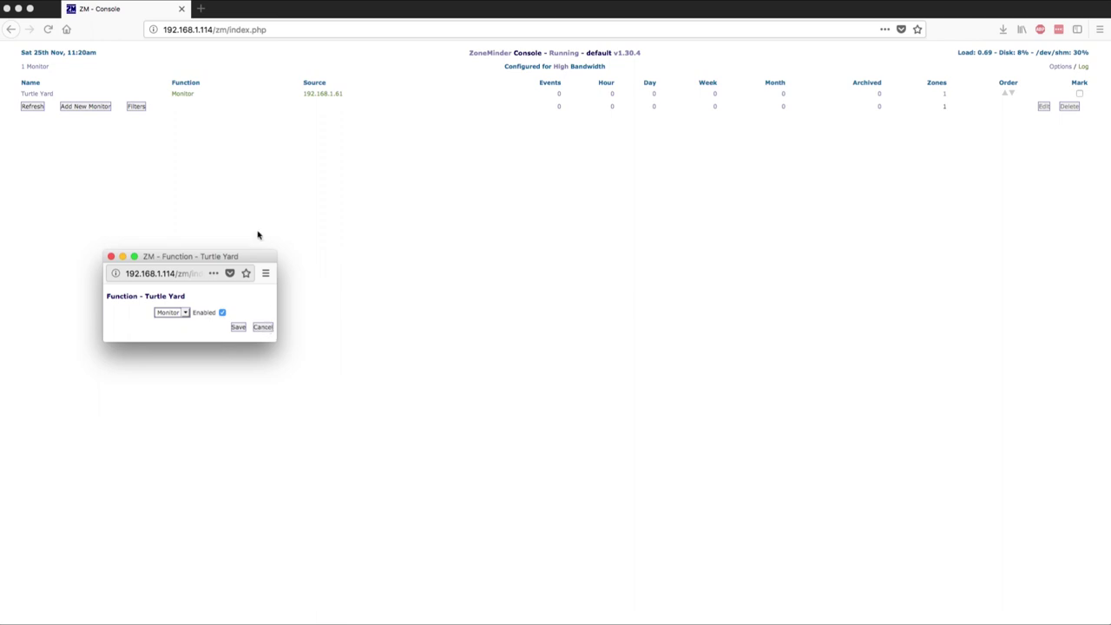
{"action": "left_click", "coordinate": [263, 327]}
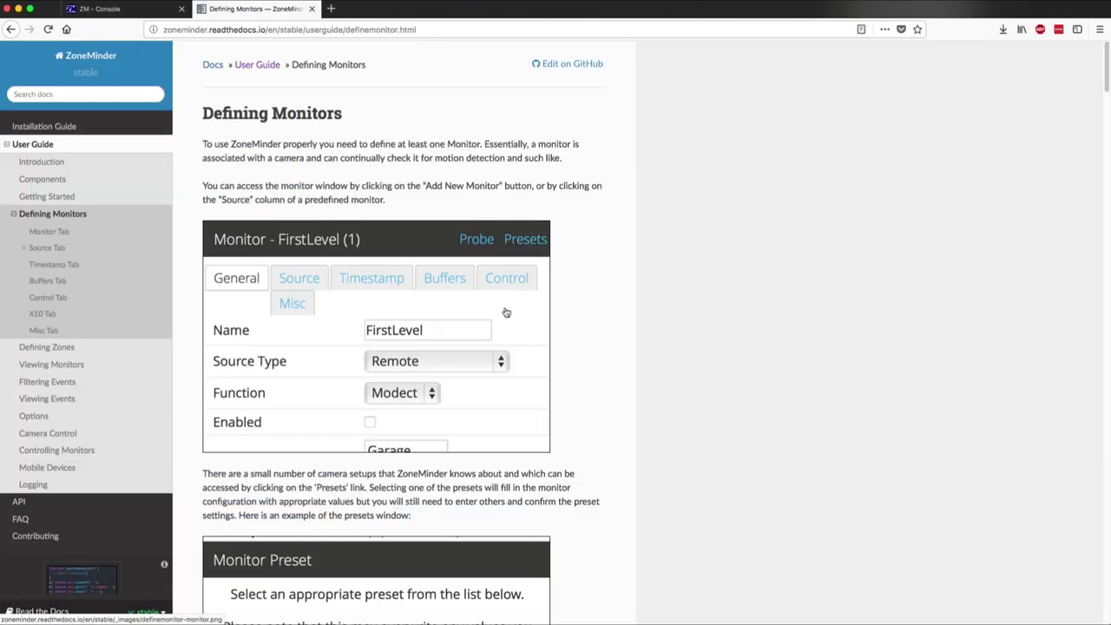
Scroll to the Function section and highlight the mode descriptions and the word Mocord
{"action": "scroll", "coordinate": [482, 362], "scroll_direction": "down", "scroll_amount": 10}
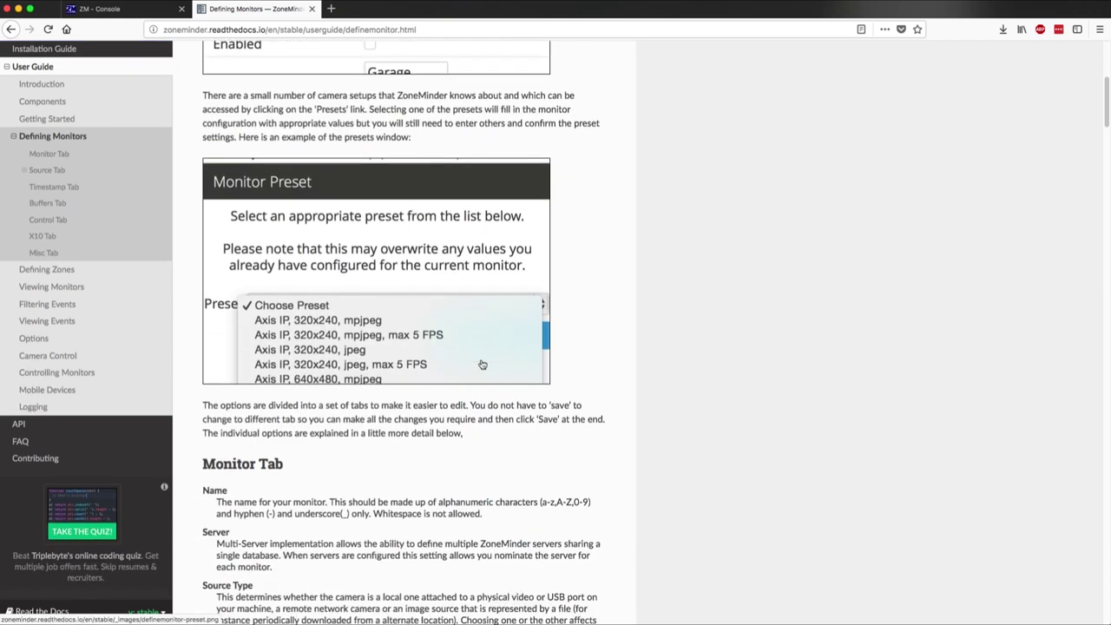
{"action": "scroll", "coordinate": [481, 362], "scroll_direction": "down", "scroll_amount": 4}
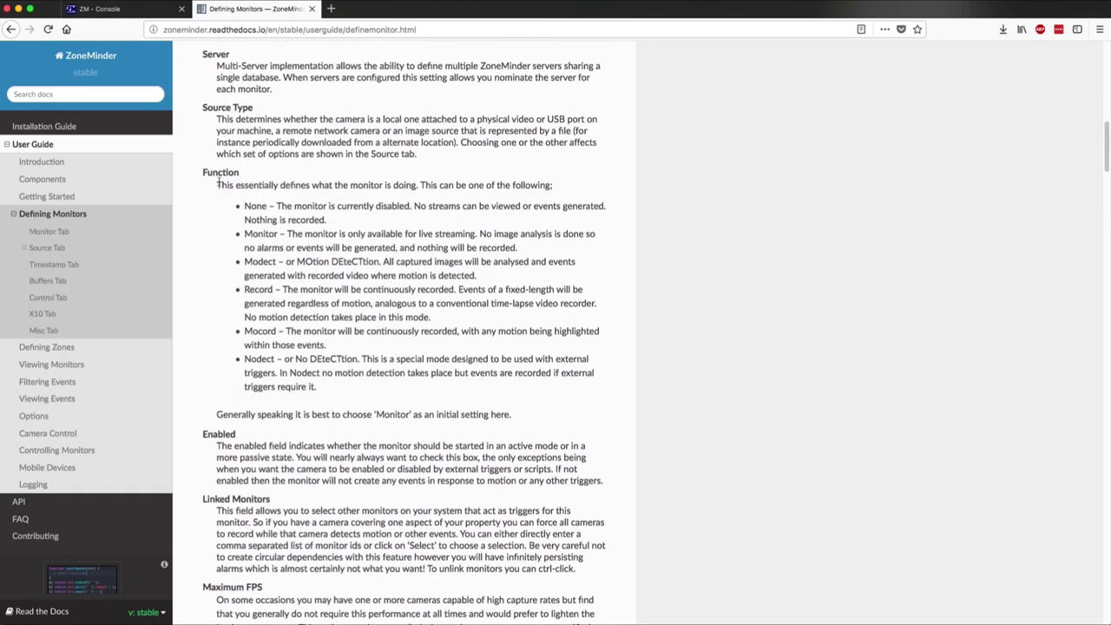
{"action": "left_click_drag", "start_coordinate": [217, 184], "coordinate": [425, 388]}
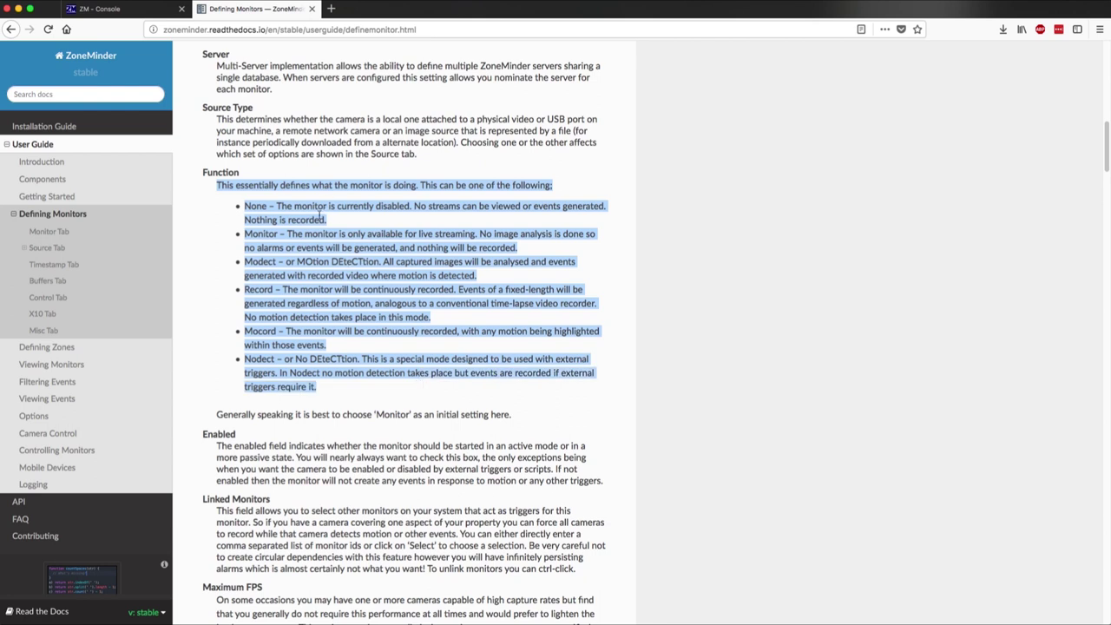
{"action": "left_click", "coordinate": [269, 252]}
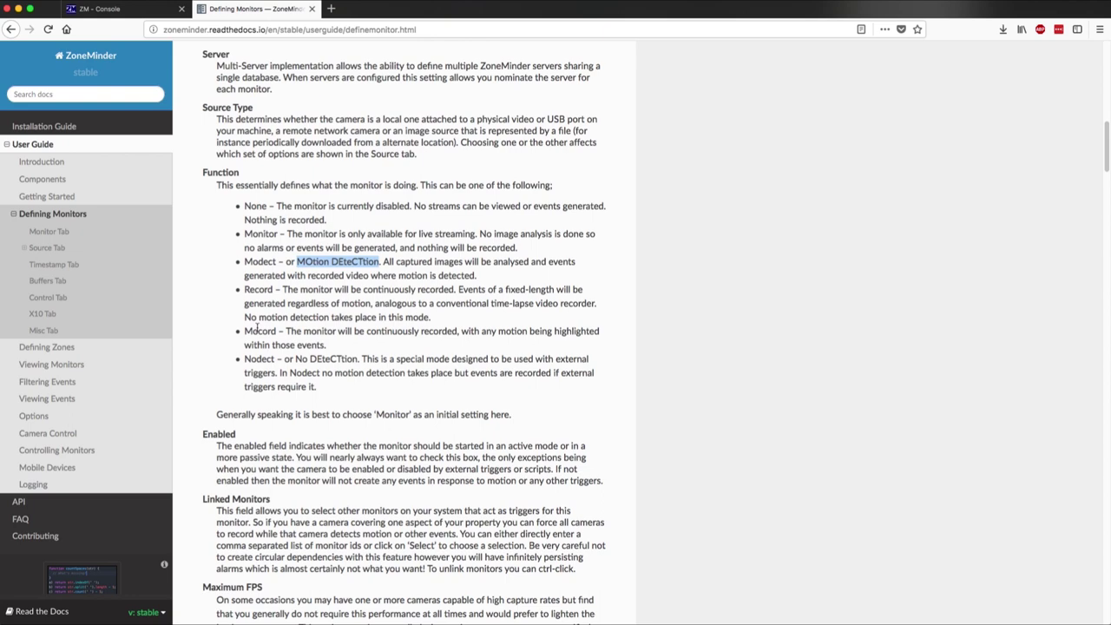
{"action": "double_click", "coordinate": [257, 331]}
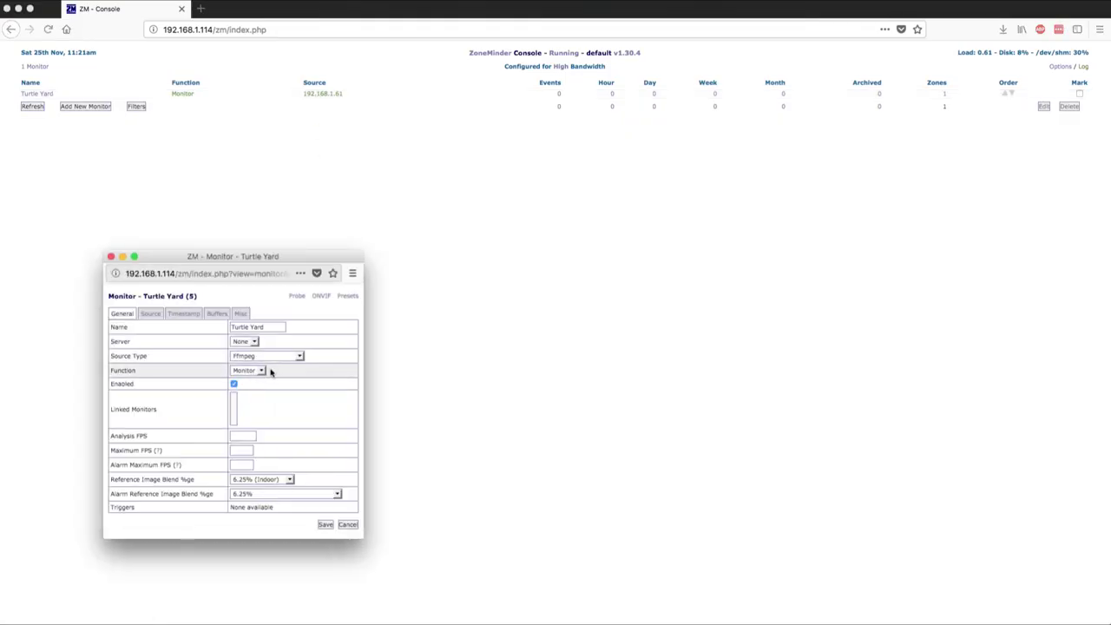
Set Turtle Yard's Function to Modect, save, and refresh the console
{"action": "left_click", "coordinate": [265, 370]}
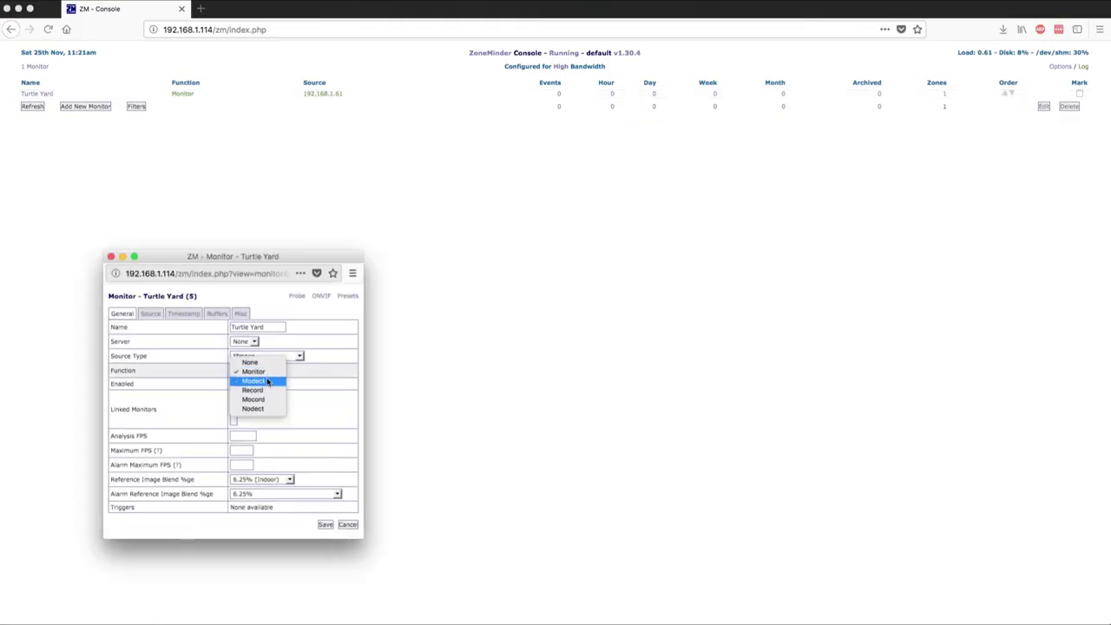
{"action": "left_click", "coordinate": [267, 383]}
{"action": "left_click", "coordinate": [325, 524]}
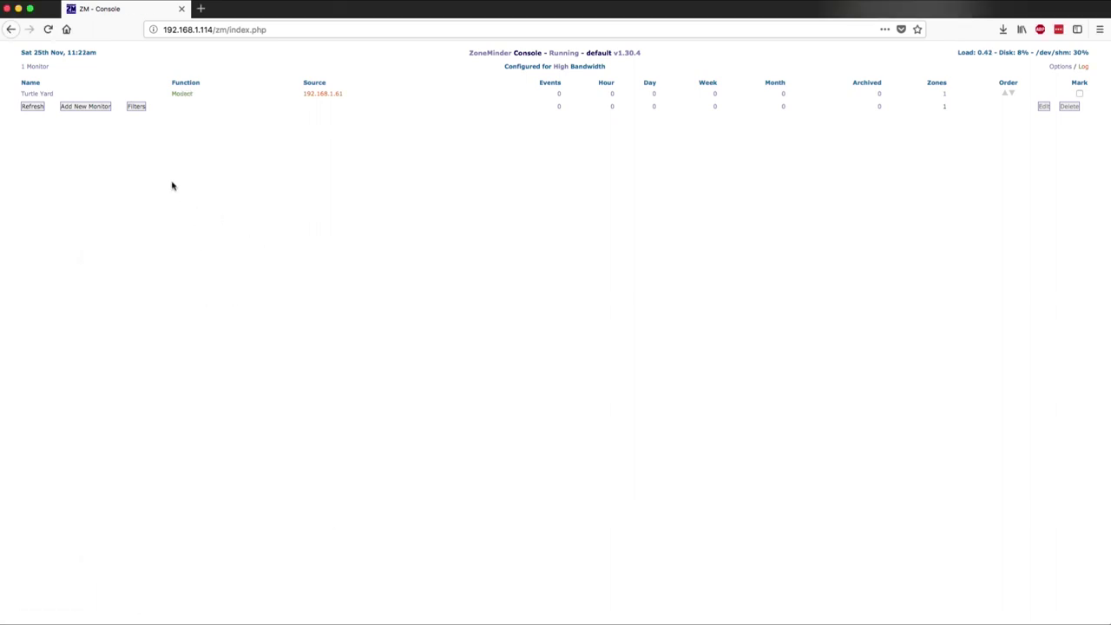
{"action": "left_click", "coordinate": [34, 108]}
Play Event-4, view it on the timeline, then choose Mocord as the function
{"action": "left_click", "coordinate": [560, 96]}
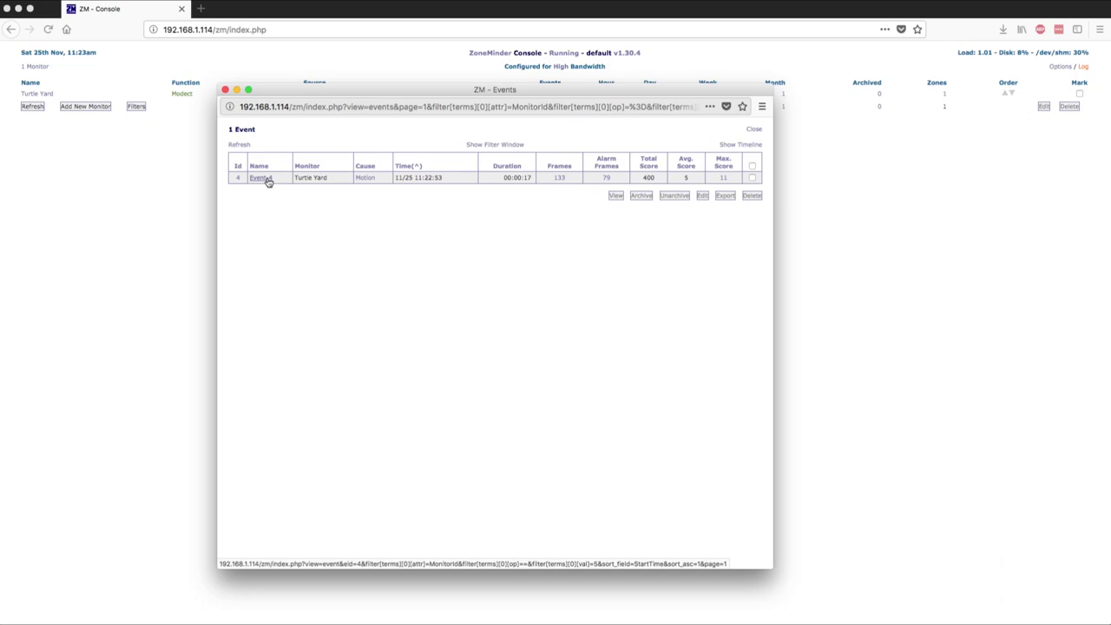
{"action": "left_click", "coordinate": [260, 178]}
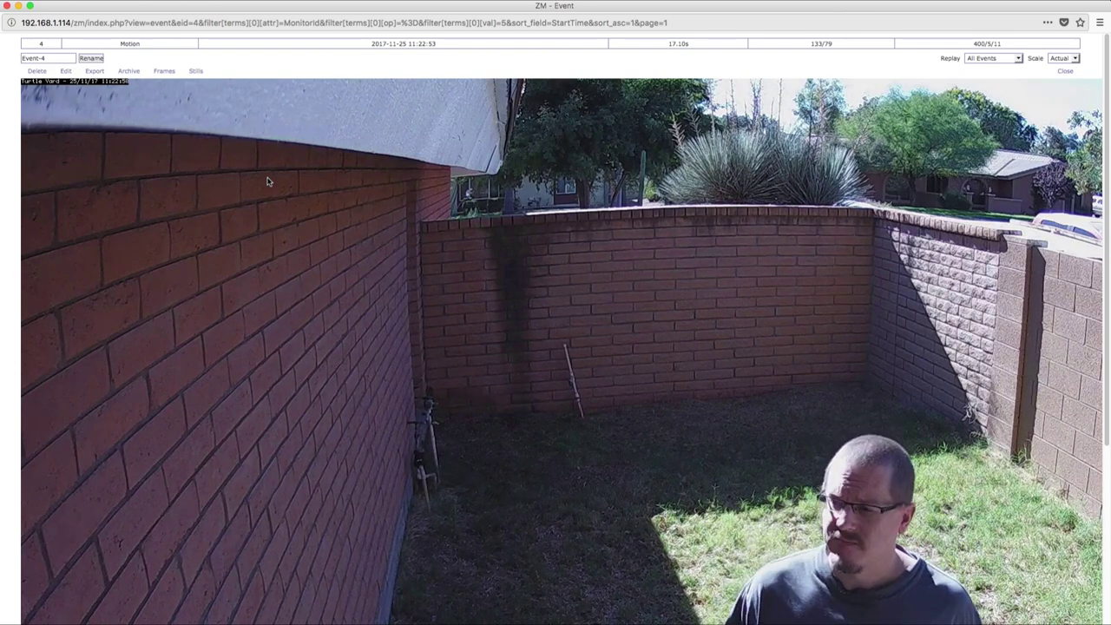
{"action": "key", "text": "super+w"}
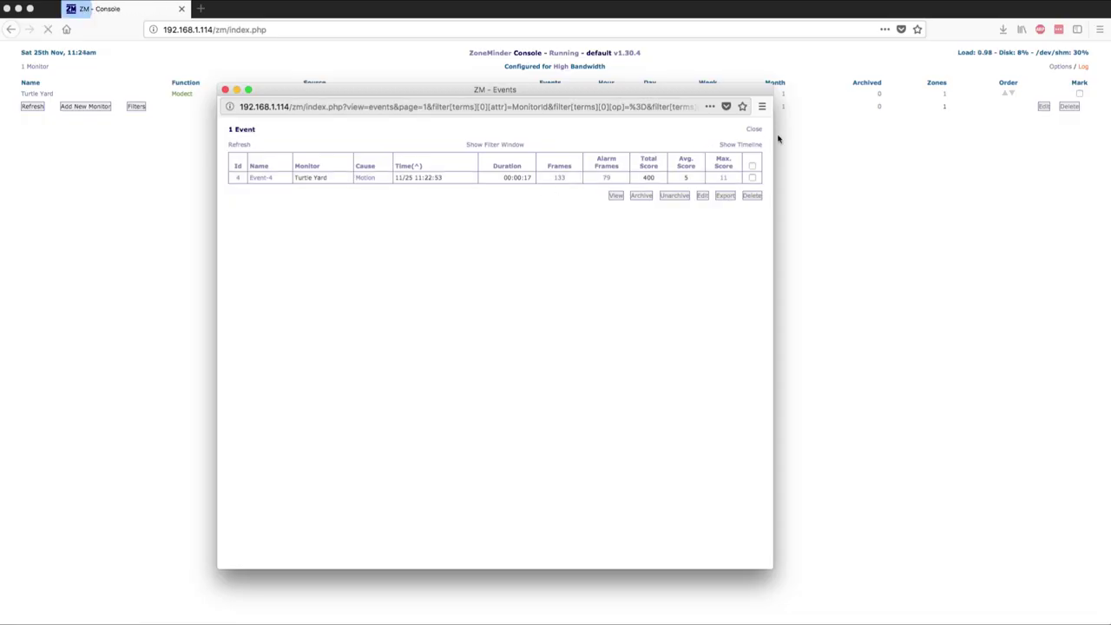
{"action": "left_click", "coordinate": [752, 146]}
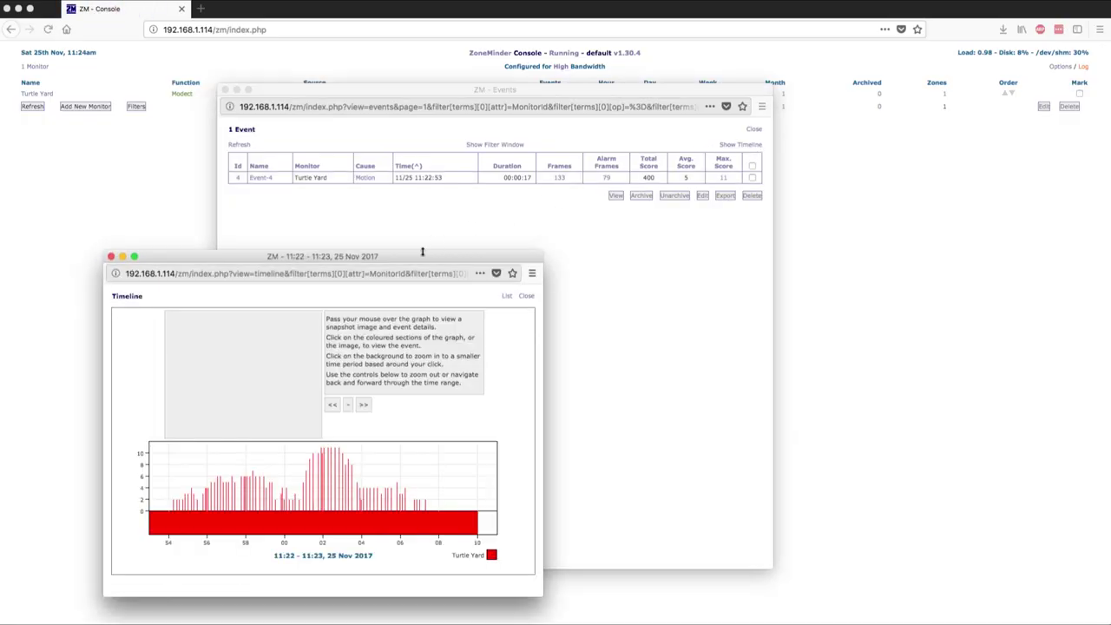
{"action": "left_click_drag", "start_coordinate": [419, 259], "coordinate": [461, 160]}
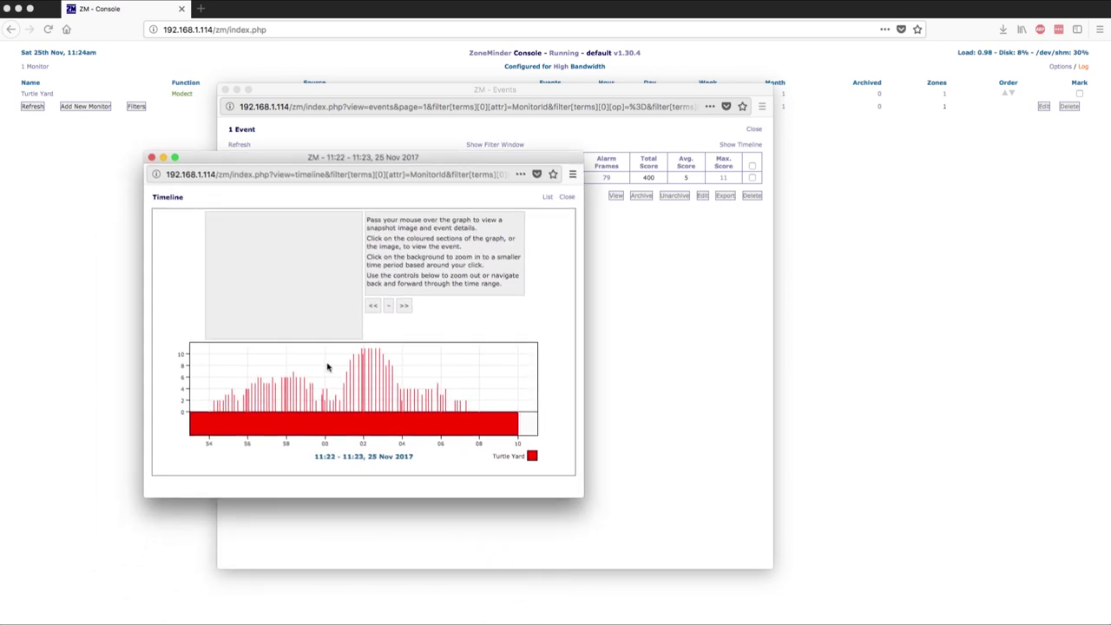
{"action": "mouse_move", "coordinate": [334, 392]}
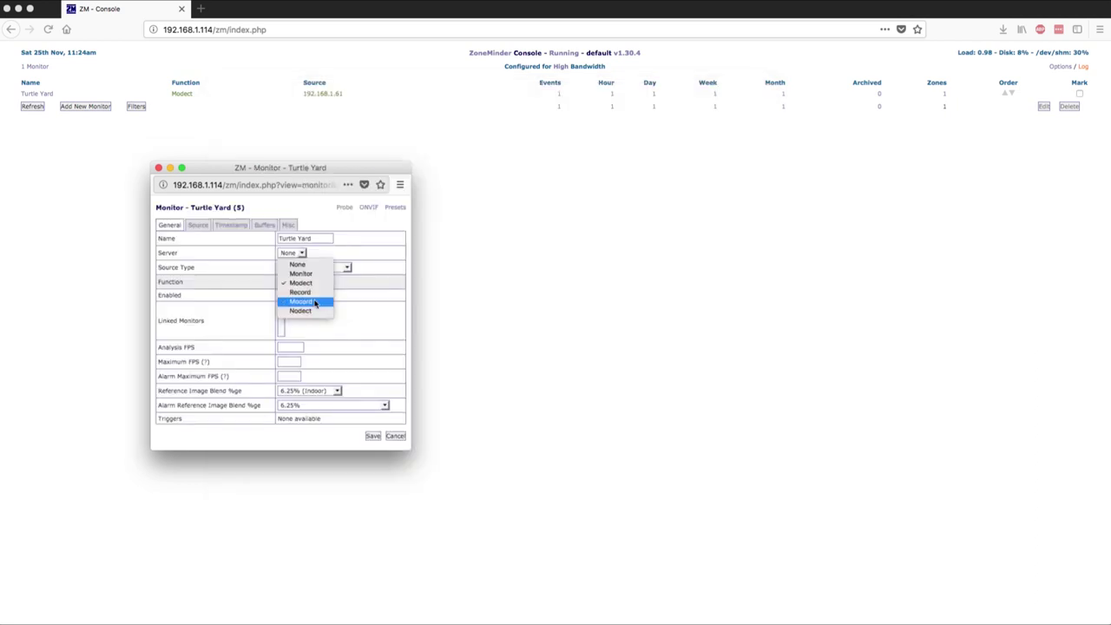
{"action": "left_click", "coordinate": [315, 301]}
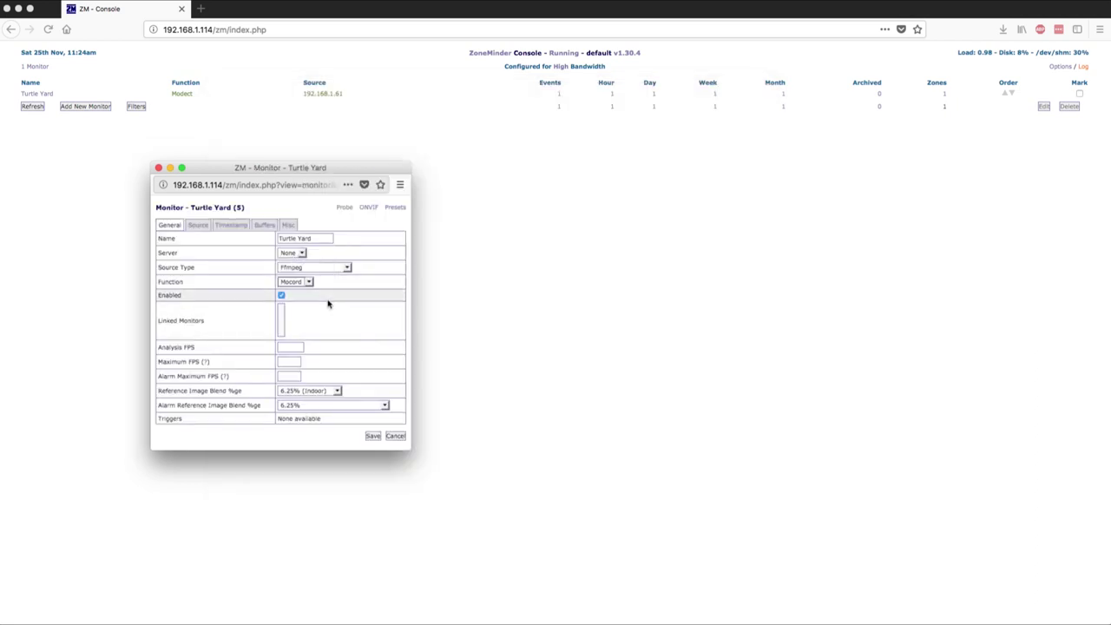
Save Turtle Yard's Mocord function and bring up its live camera feed
{"action": "left_click", "coordinate": [373, 436]}
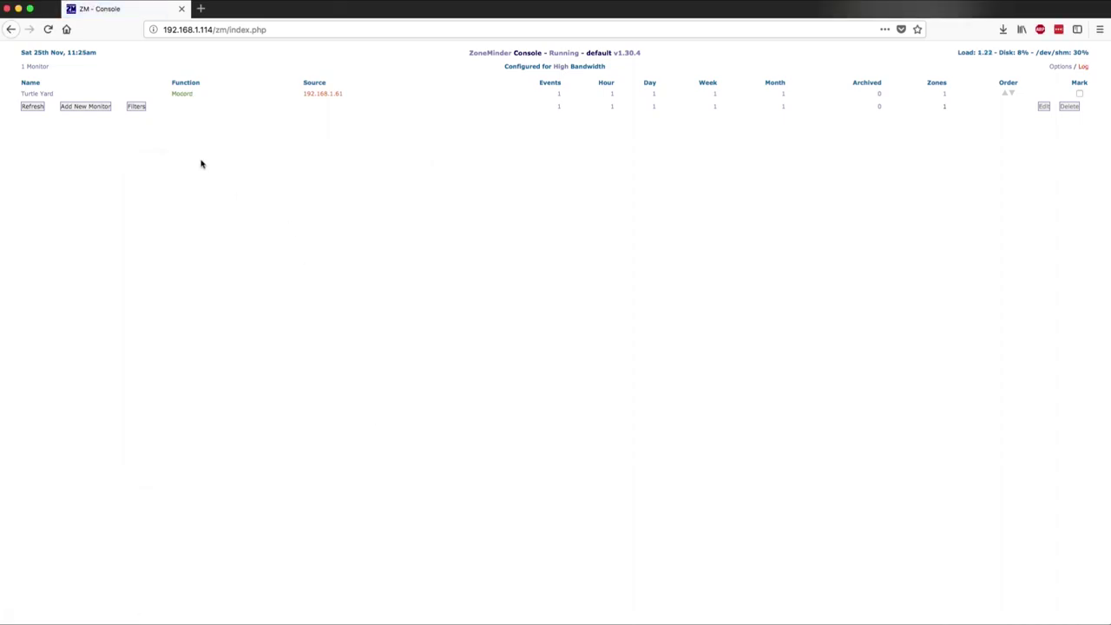
{"action": "left_click", "coordinate": [43, 95]}
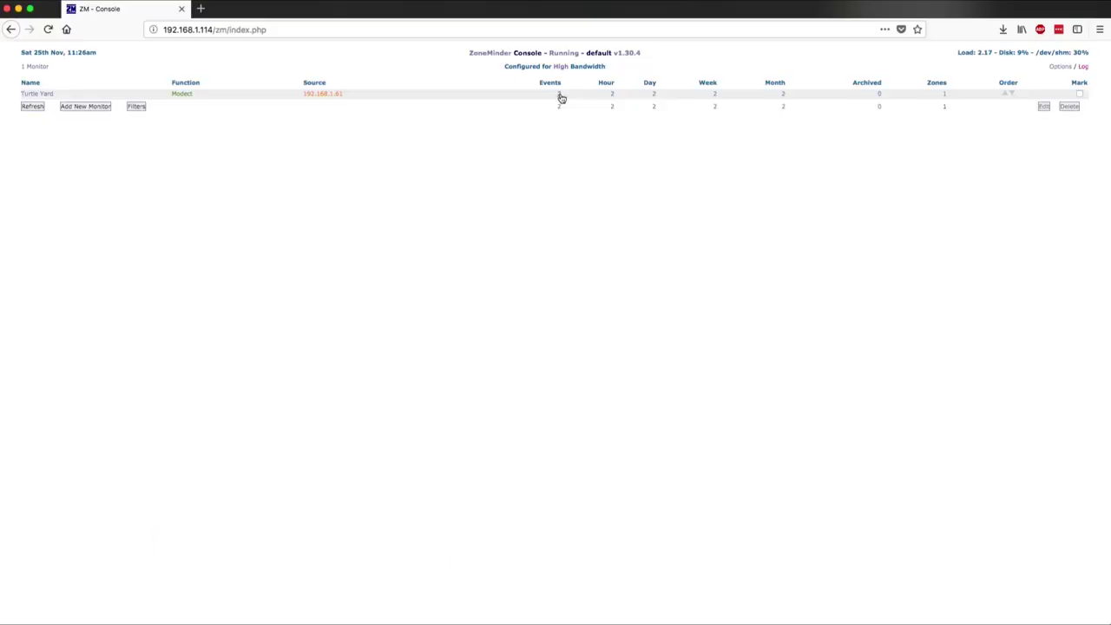
Open Turtle Yard's events list and replay the Event-5 recording
{"action": "left_click", "coordinate": [559, 94]}
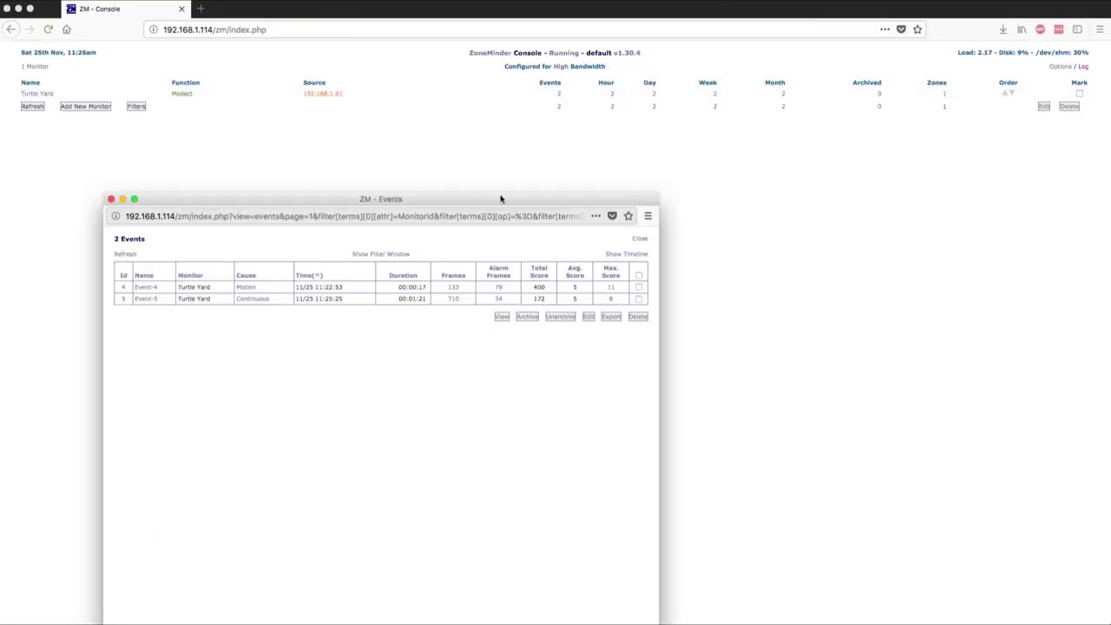
{"action": "left_click_drag", "start_coordinate": [501, 198], "coordinate": [695, 43]}
{"action": "left_click", "coordinate": [341, 144]}
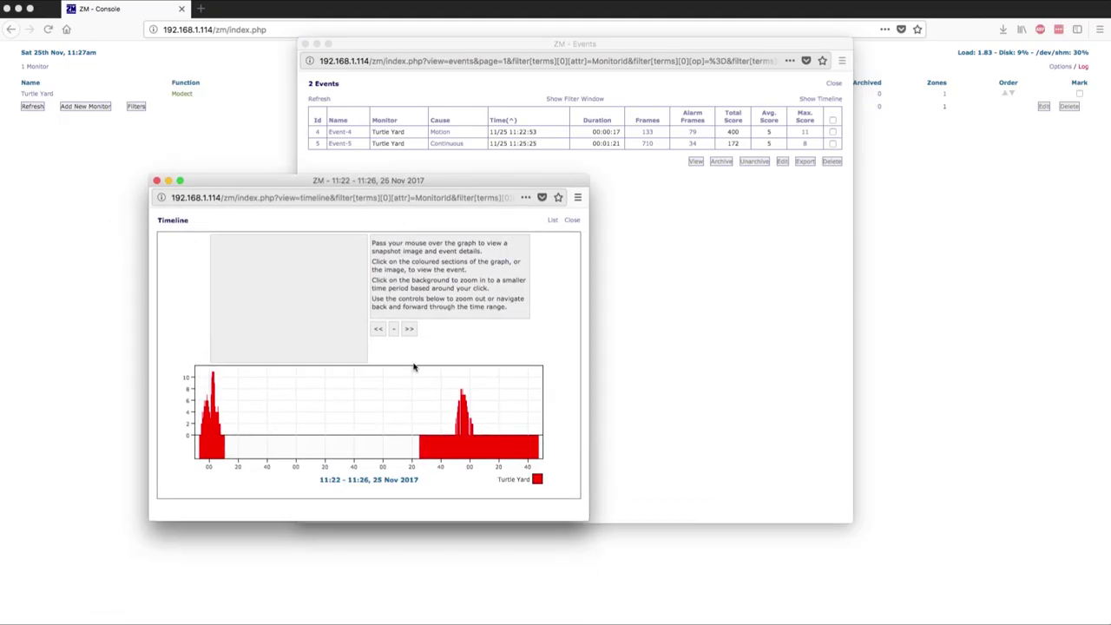
Zoom the timeline to 11:25–11:26, then enlarge and magnify the timeline window
{"action": "left_click", "coordinate": [453, 394]}
{"action": "left_click_drag", "start_coordinate": [369, 180], "coordinate": [334, 10]}
{"action": "left_click_drag", "start_coordinate": [552, 351], "coordinate": [884, 564]}
{"action": "key", "text": "super+plus"}
{"action": "key", "text": "super+plus"}
{"action": "key", "text": "super+plus"}
{"action": "key", "text": "super+plus"}
{"action": "key", "text": "super+plus"}
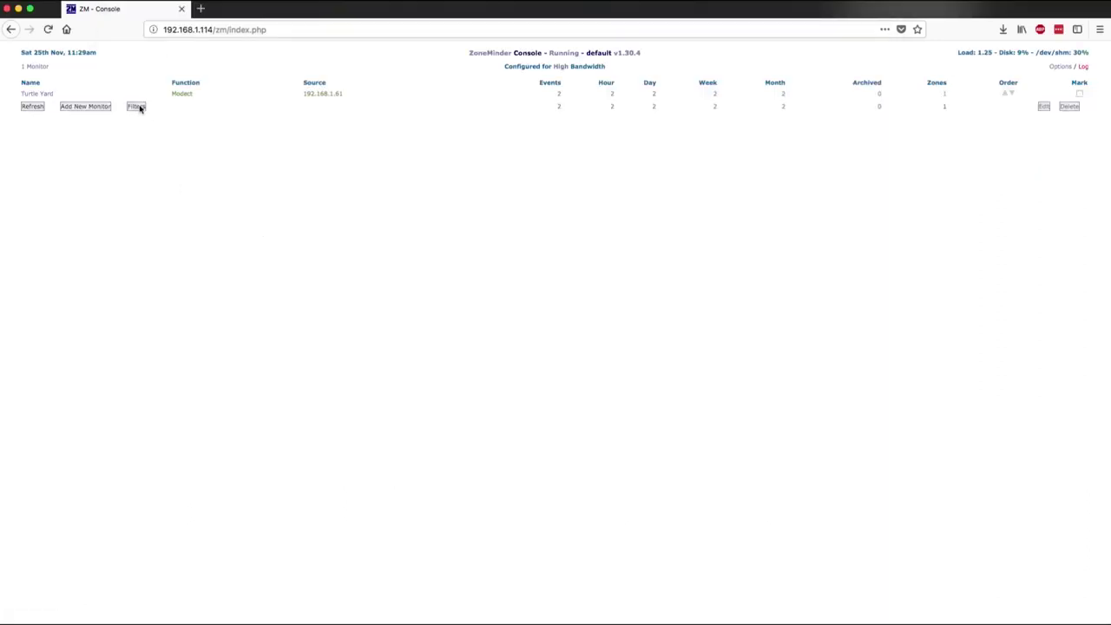
Open the event filter with no saved filter chosen and set the first rule to Alarm Frames
{"action": "left_click", "coordinate": [140, 108]}
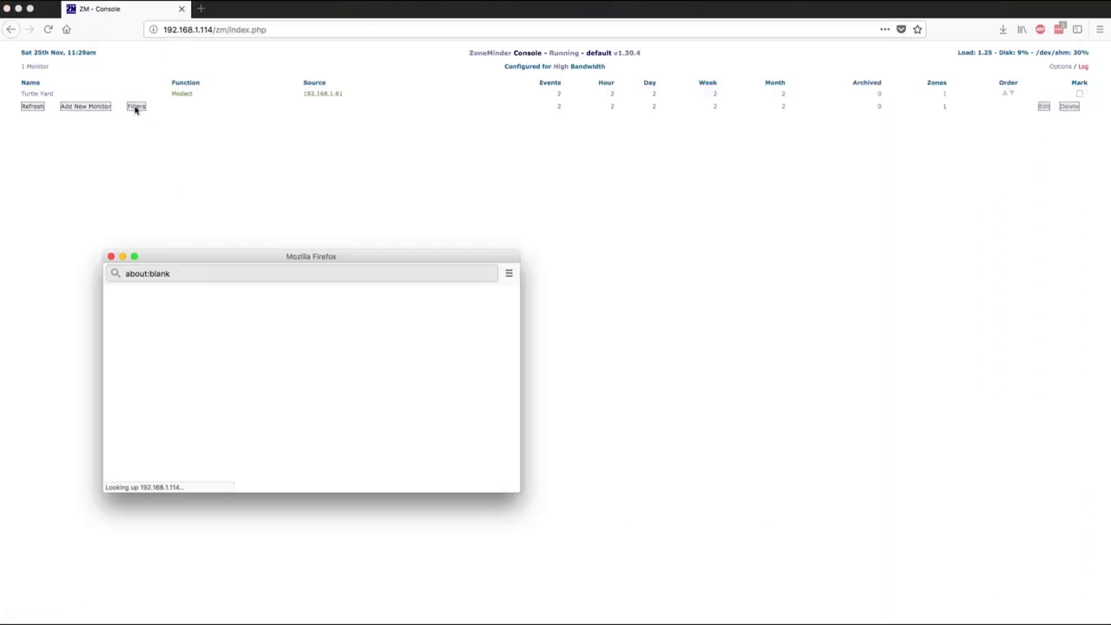
{"action": "left_click_drag", "start_coordinate": [231, 258], "coordinate": [373, 144]}
{"action": "left_click", "coordinate": [489, 200]}
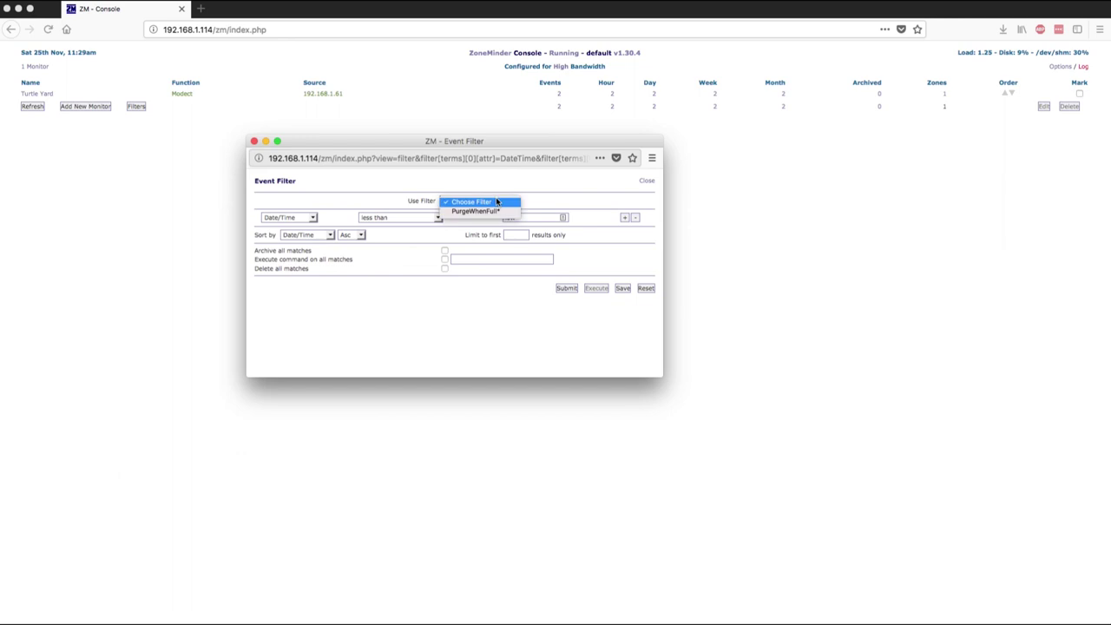
{"action": "left_click", "coordinate": [473, 202]}
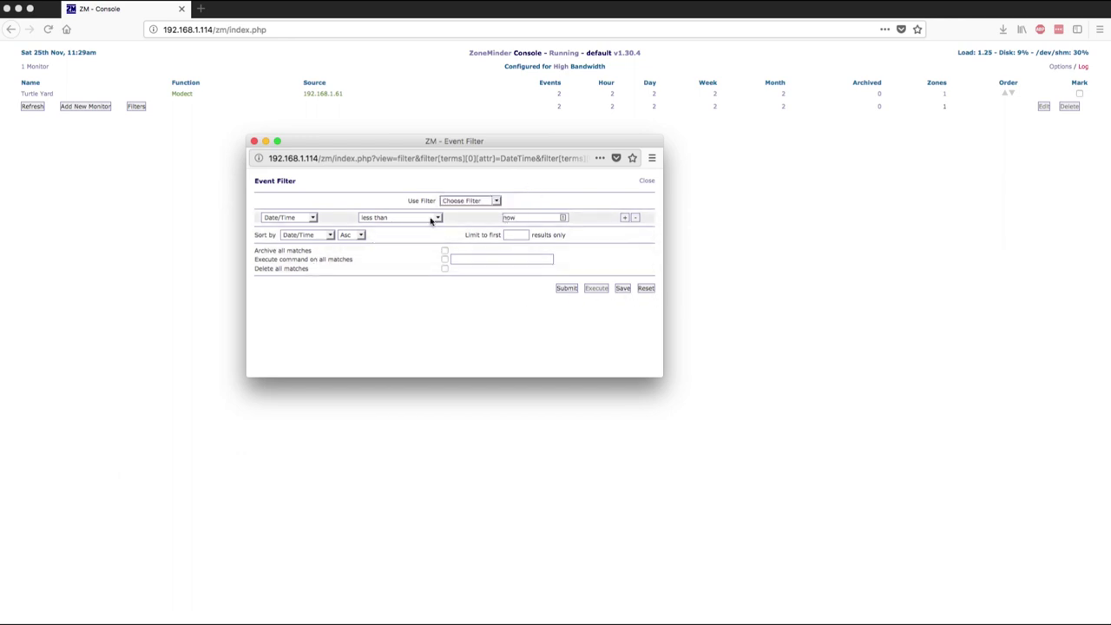
{"action": "left_click", "coordinate": [312, 218]}
{"action": "left_click", "coordinate": [317, 340]}
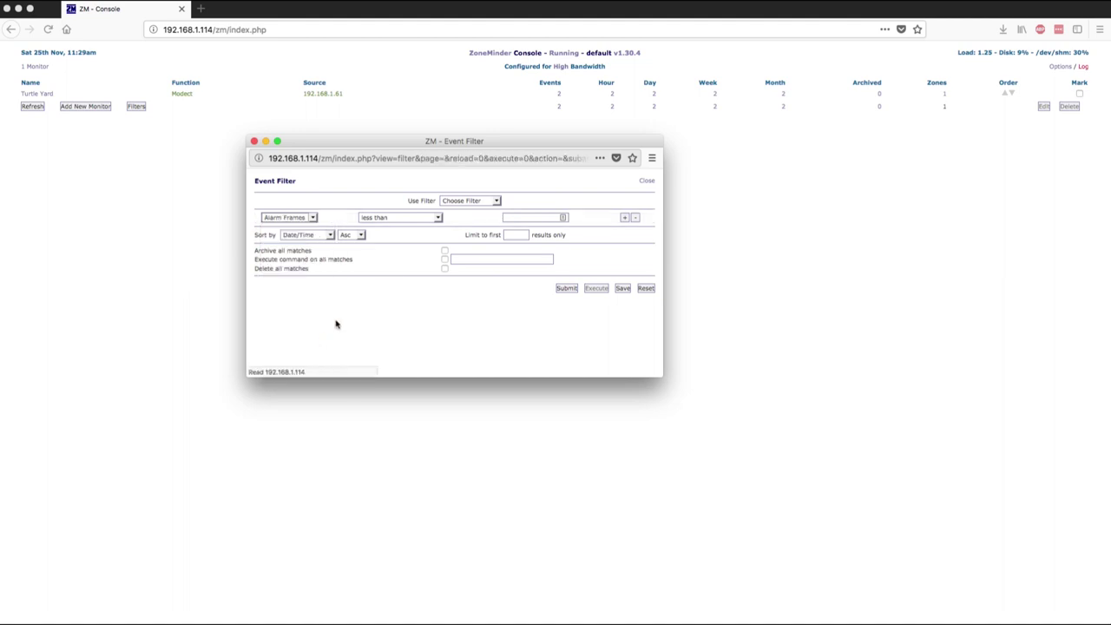
Change the first rule to Cause equal to, leaving 'Execute command on all matches' unchecked
{"action": "left_click", "coordinate": [438, 218]}
{"action": "key", "text": "Escape"}
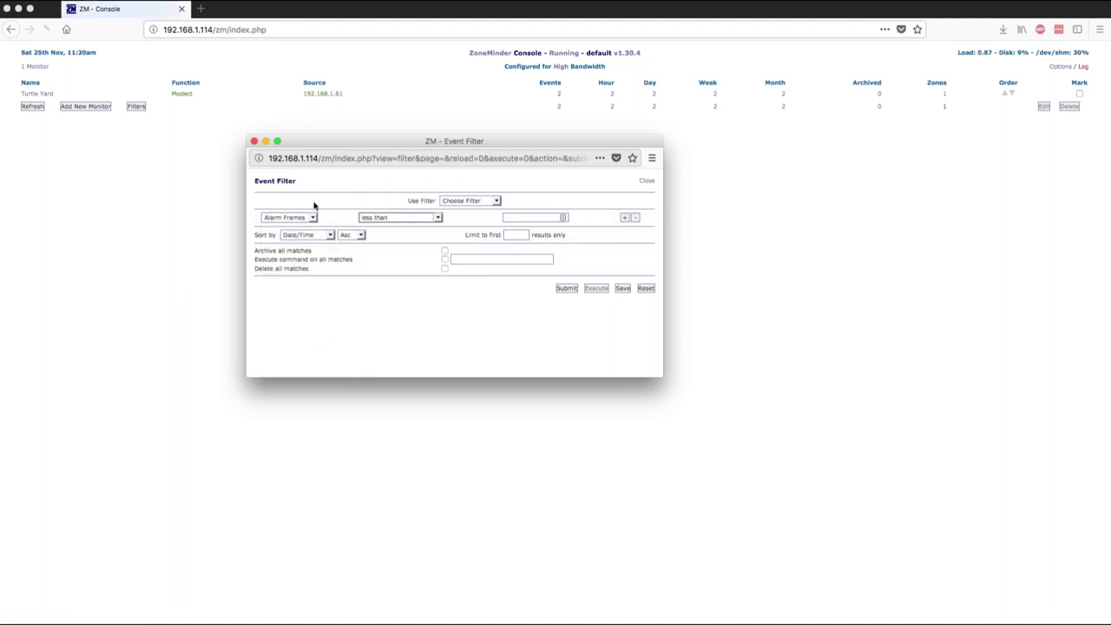
{"action": "left_click", "coordinate": [313, 217]}
{"action": "key", "text": "Escape"}
{"action": "key", "text": "c"}
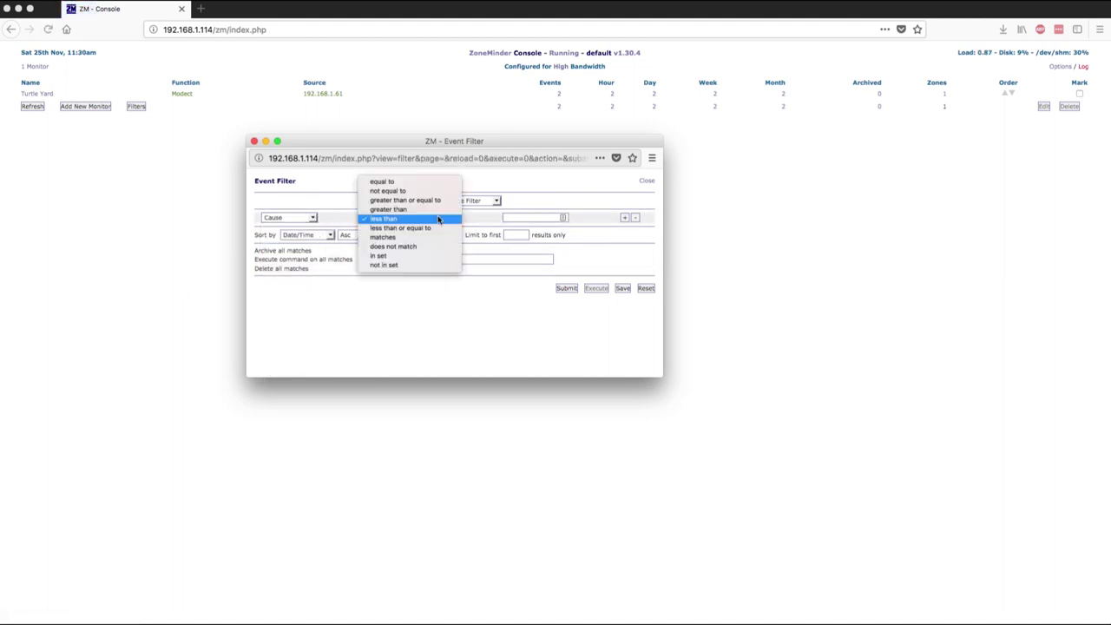
{"action": "left_click", "coordinate": [406, 182]}
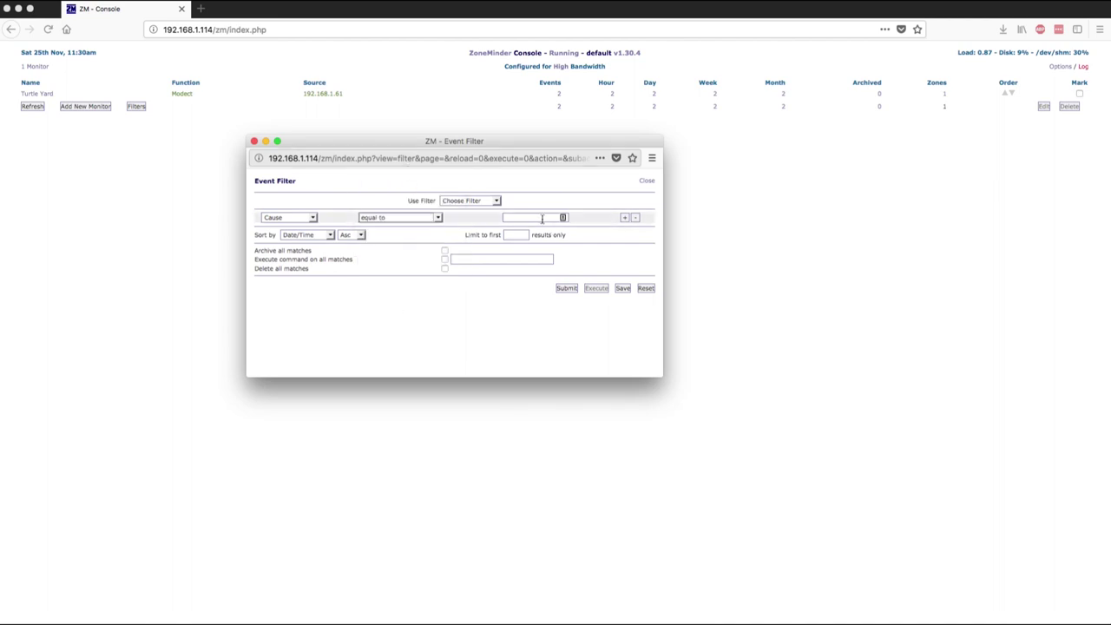
{"action": "left_click", "coordinate": [314, 218]}
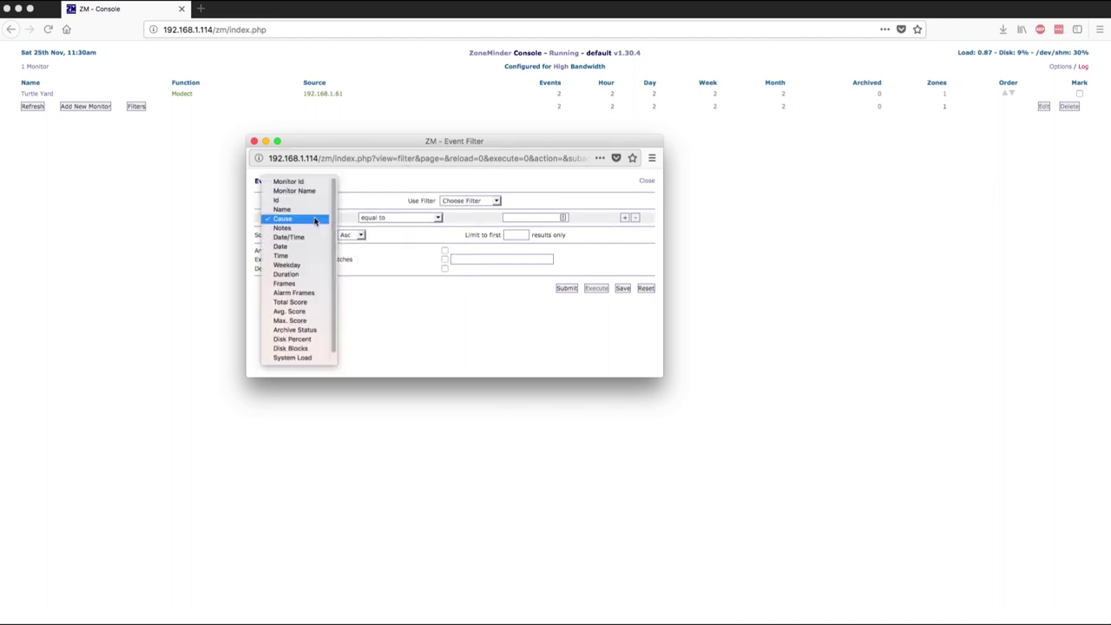
{"action": "left_click", "coordinate": [314, 220]}
{"action": "left_click", "coordinate": [445, 260]}
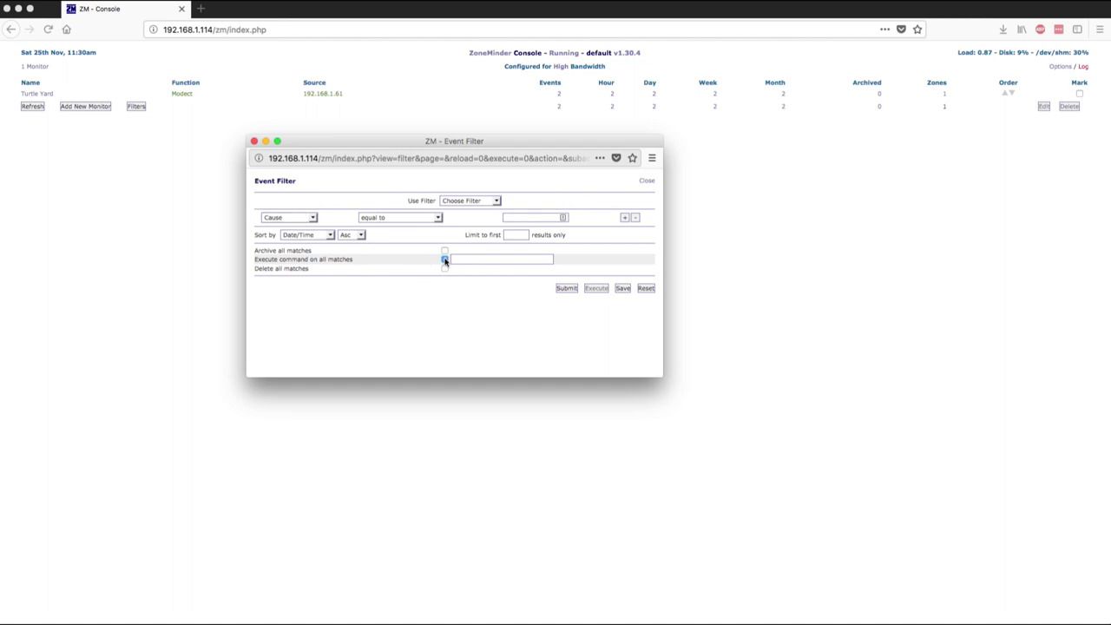
{"action": "left_click", "coordinate": [444, 259]}
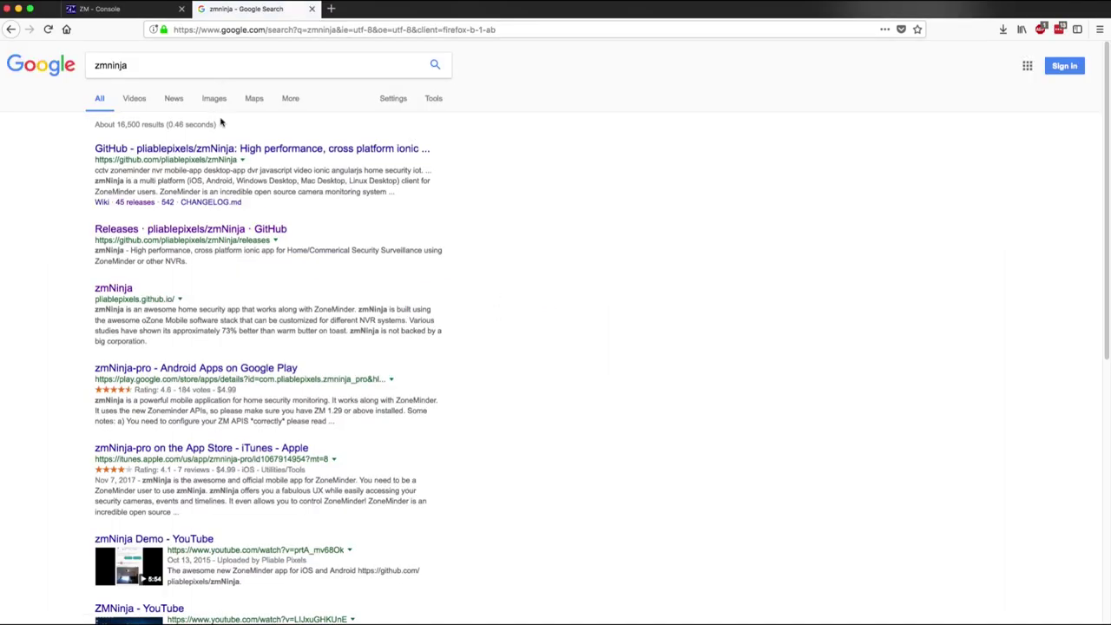
Open the zmNinja homepage and start the YouTube video in its Demo section
{"action": "left_click", "coordinate": [117, 289]}
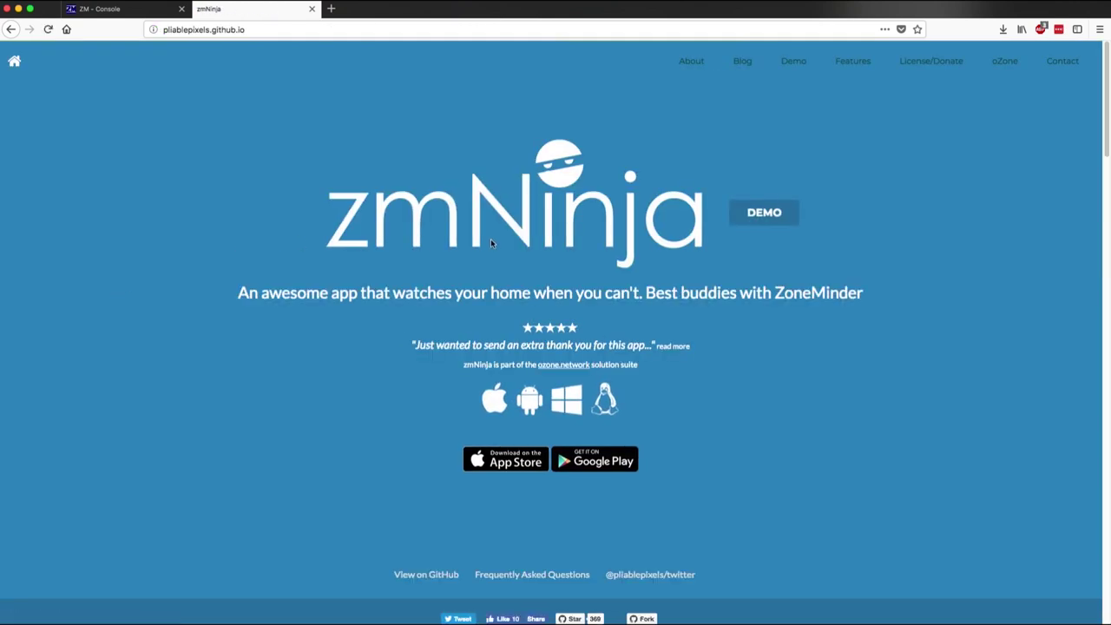
{"action": "left_click", "coordinate": [759, 217]}
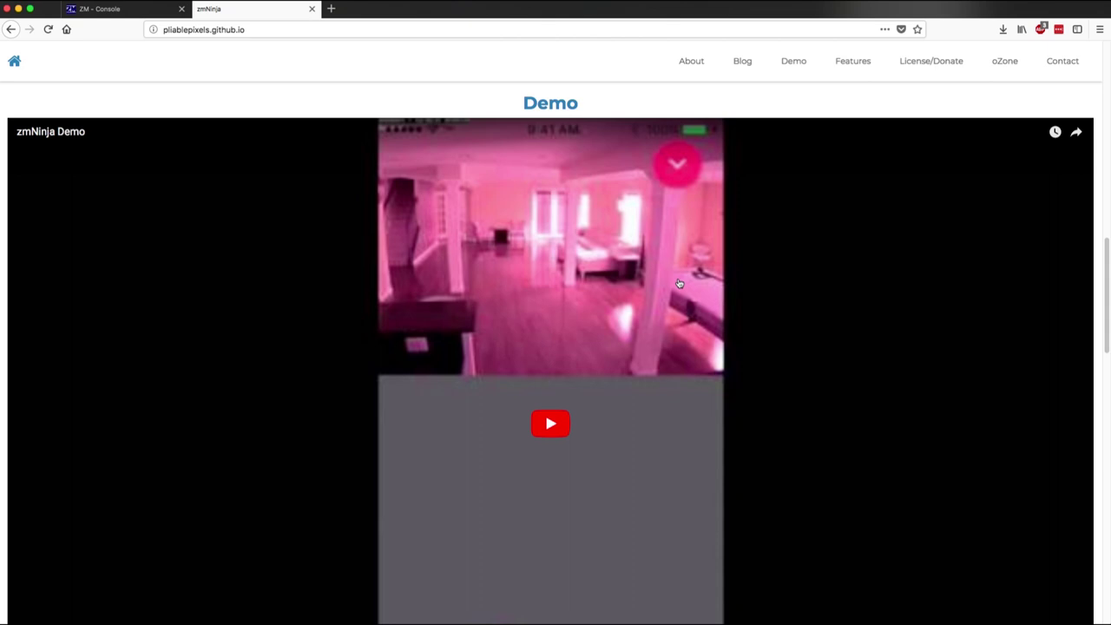
{"action": "left_click", "coordinate": [552, 423]}
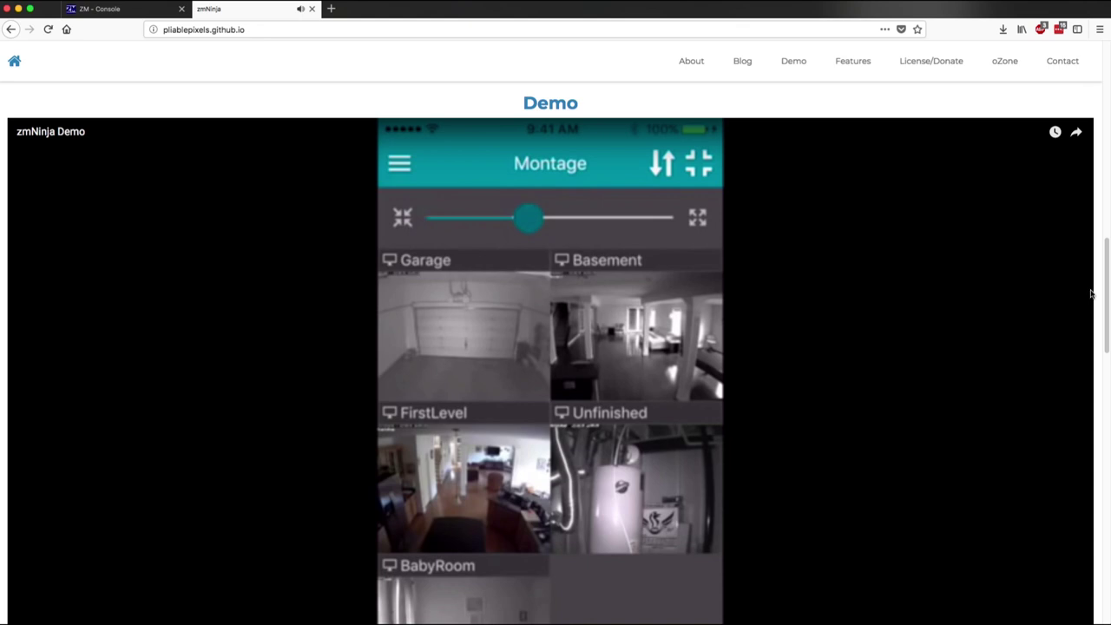
Watch the zmNinja demo video play past the Montage view to the side menu
{"action": "mouse_move", "coordinate": [1107, 295]}
{"action": "left_mouse_down"}
{"action": "mouse_move", "coordinate": [1107, 330]}
{"action": "mouse_move", "coordinate": [1106, 313]}
{"action": "left_mouse_up"}
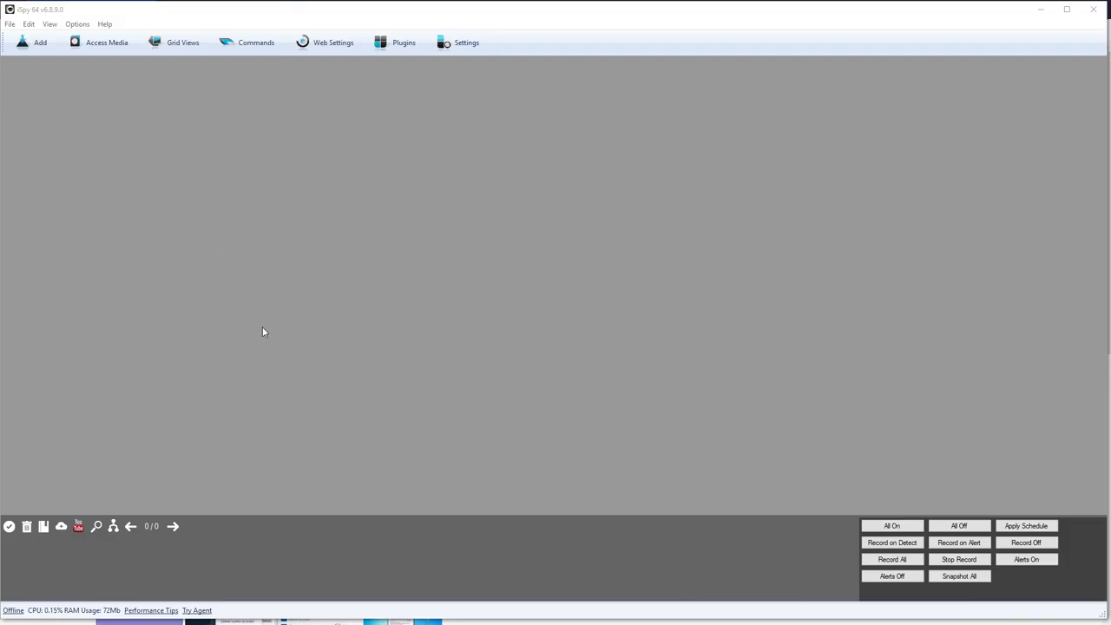
Add an ONVIF camera with its login filled in, TCP transport, and try connecting to 192.168.1.61
{"action": "left_click", "coordinate": [46, 44]}
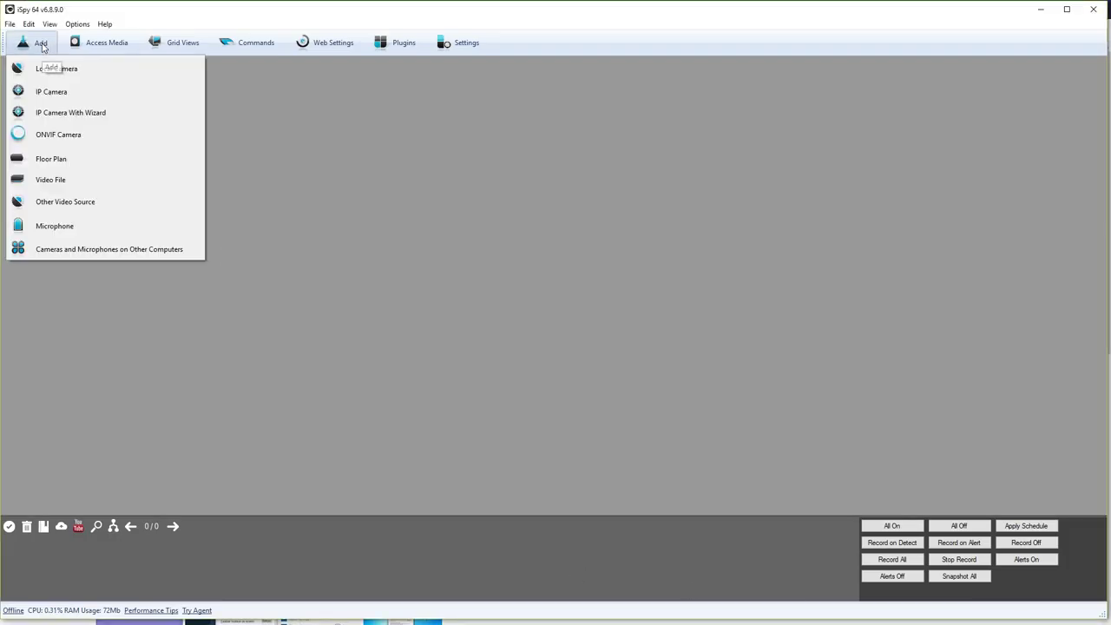
{"action": "left_click", "coordinate": [64, 137]}
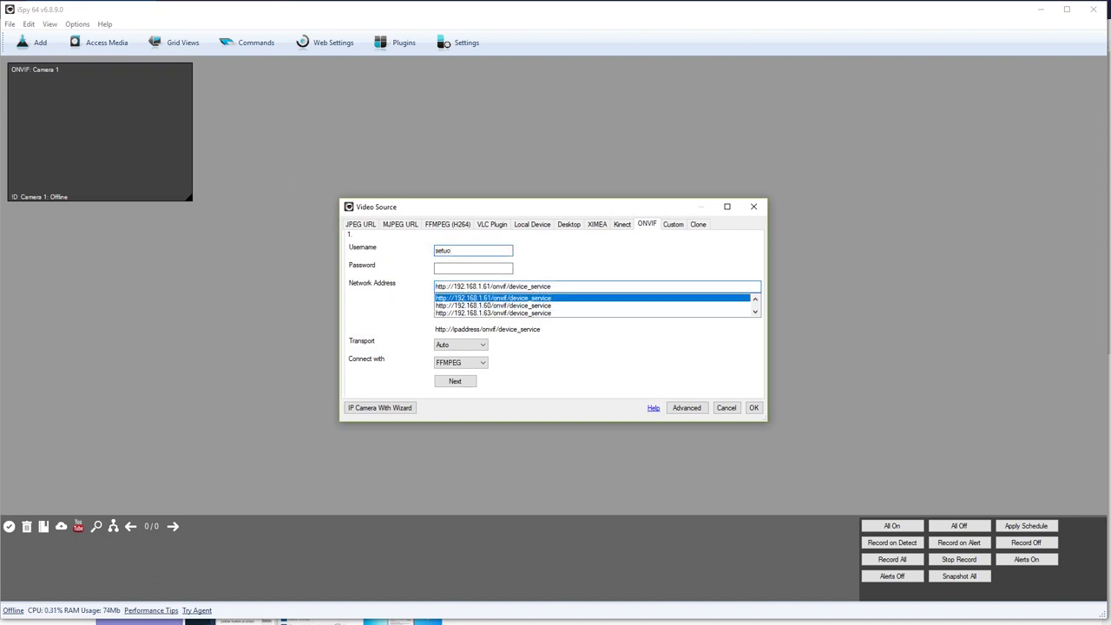
{"action": "type", "text": "p"}
{"action": "key", "text": "Tab"}
{"action": "type", "text": "se"}
{"action": "left_click", "coordinate": [460, 344]}
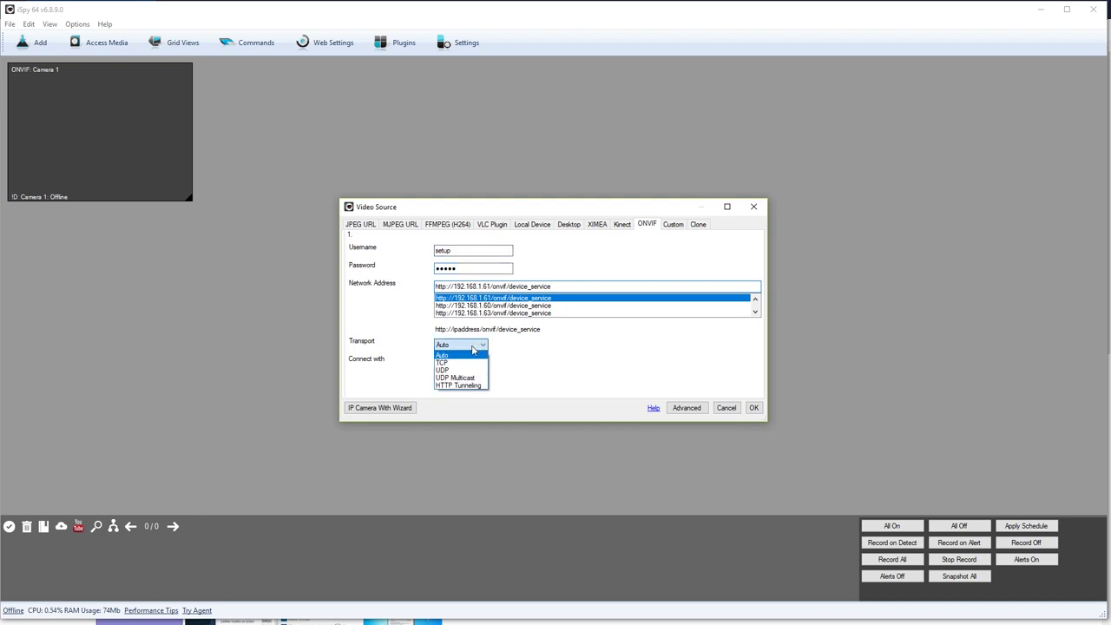
{"action": "left_click", "coordinate": [452, 364]}
{"action": "left_click", "coordinate": [460, 384]}
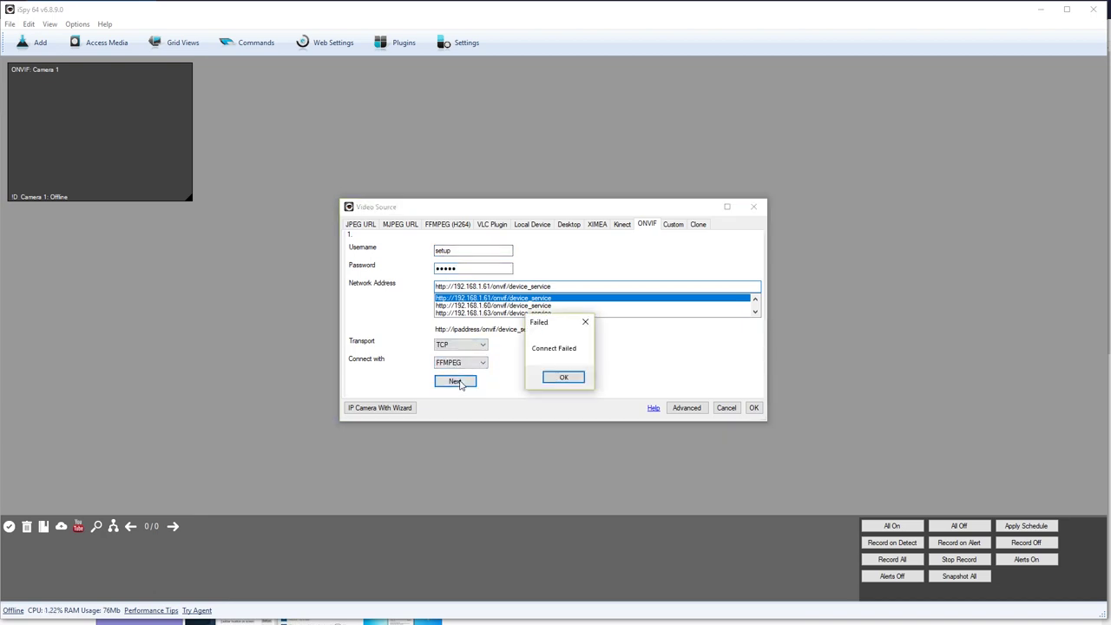
{"action": "left_click", "coordinate": [565, 379]}
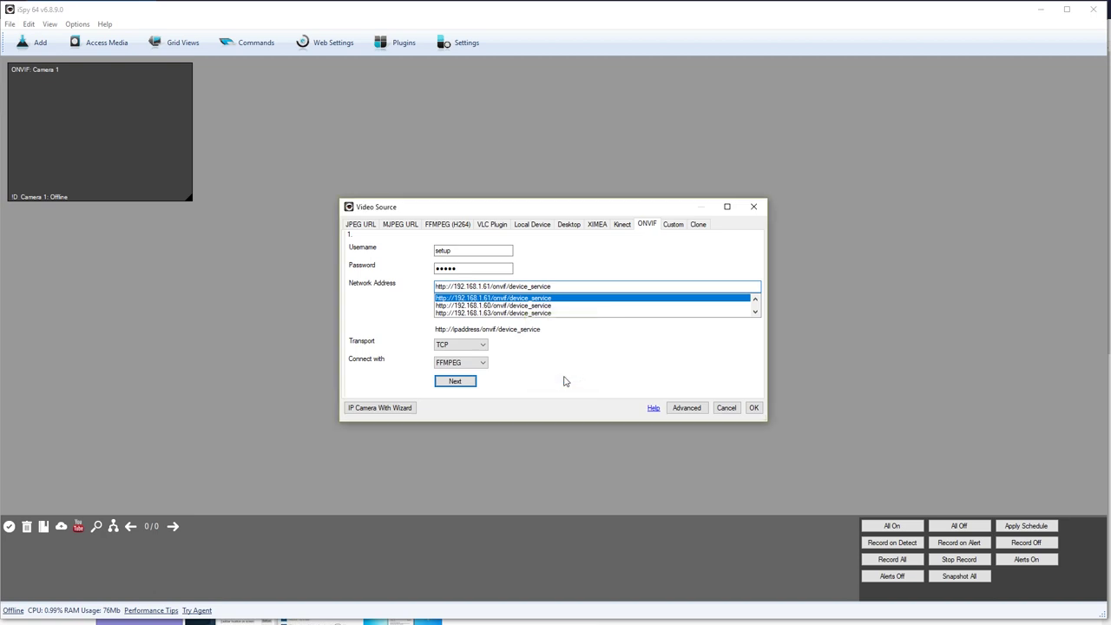
In the IP camera wizard, choose Flir: Lorex as the make and enter the camera username
{"action": "left_click", "coordinate": [396, 408]}
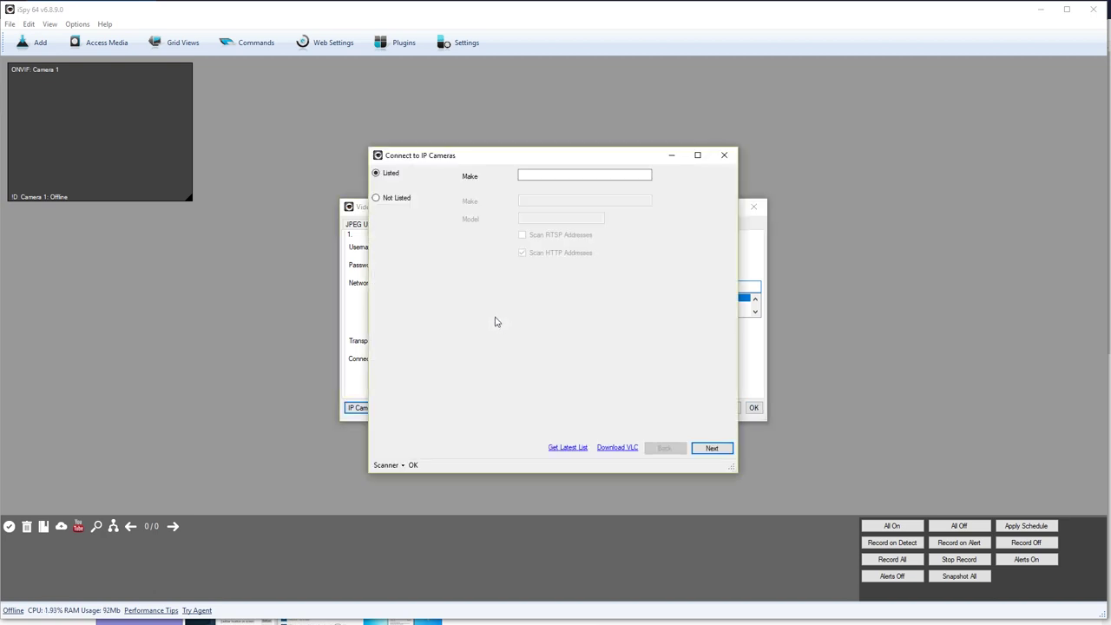
{"action": "left_click", "coordinate": [558, 178]}
{"action": "type", "text": "Lorex"}
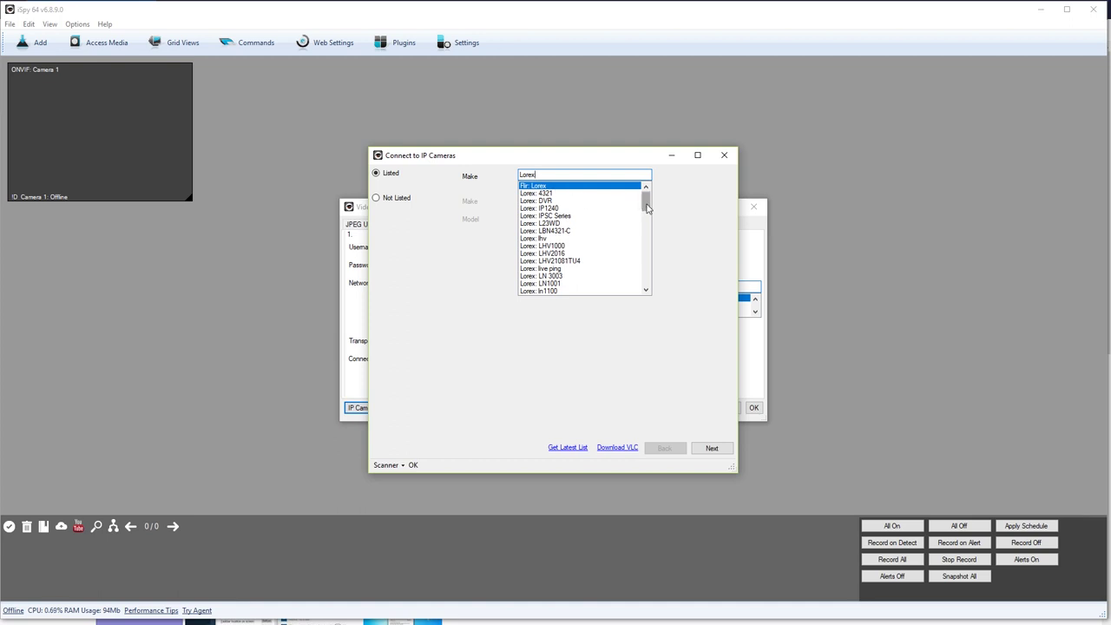
{"action": "mouse_move", "coordinate": [646, 205]}
{"action": "left_mouse_down"}
{"action": "mouse_move", "coordinate": [645, 229]}
{"action": "mouse_move", "coordinate": [646, 204]}
{"action": "left_mouse_up"}
{"action": "left_click", "coordinate": [620, 186]}
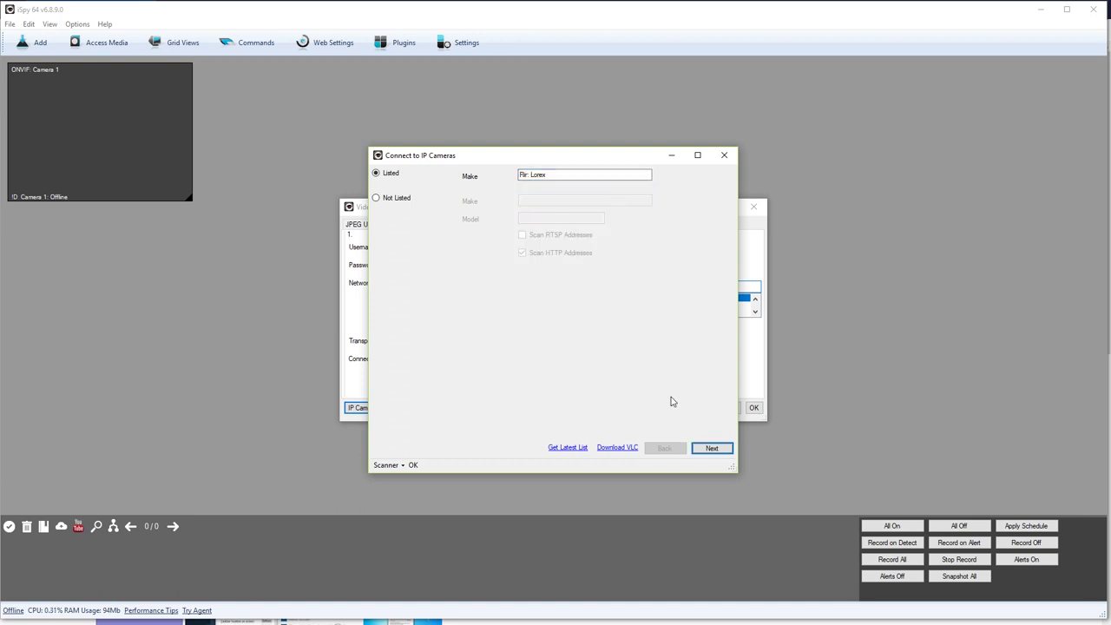
{"action": "left_click", "coordinate": [714, 449]}
{"action": "left_click", "coordinate": [463, 194]}
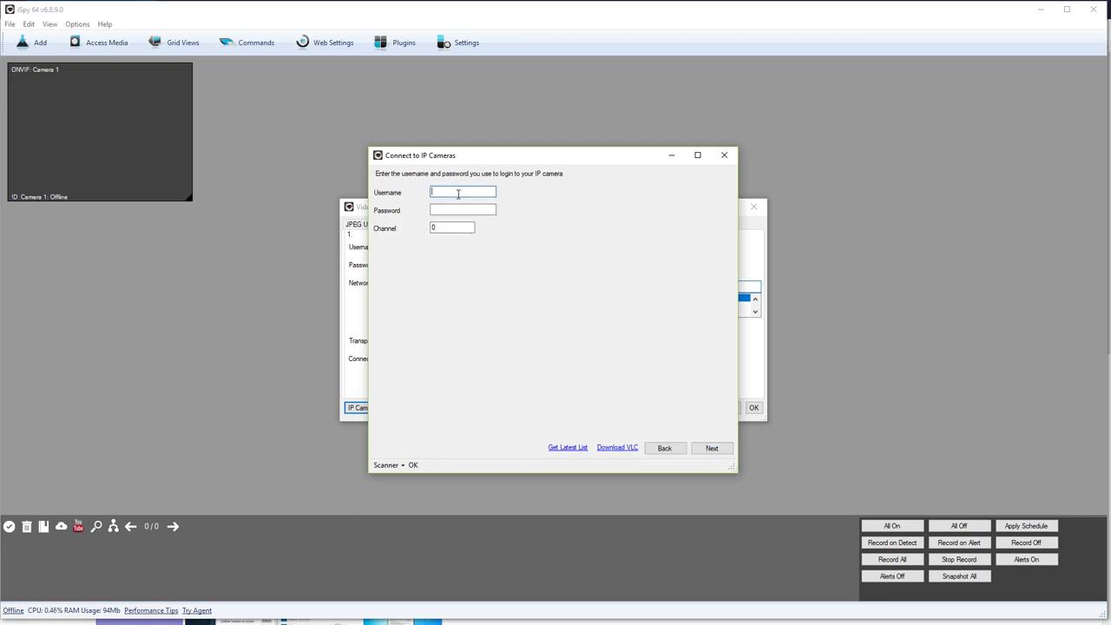
{"action": "key", "text": "Tab"}
Start the stream URL scan, stop the scanner, go back and close the wizard
{"action": "left_click", "coordinate": [712, 448]}
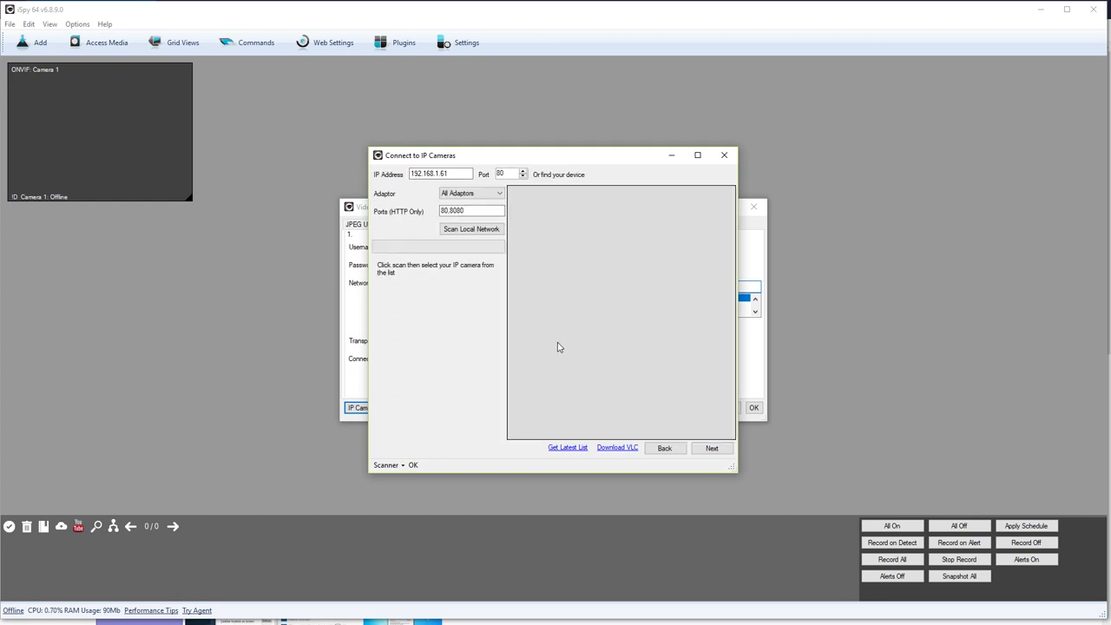
{"action": "left_click", "coordinate": [711, 449]}
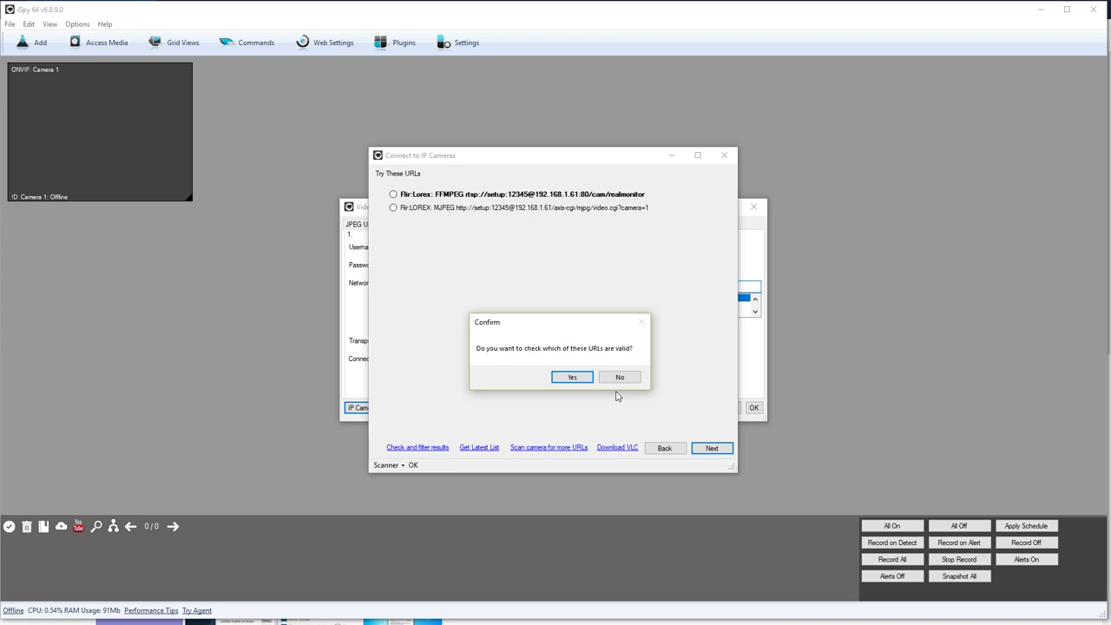
{"action": "left_click", "coordinate": [573, 377]}
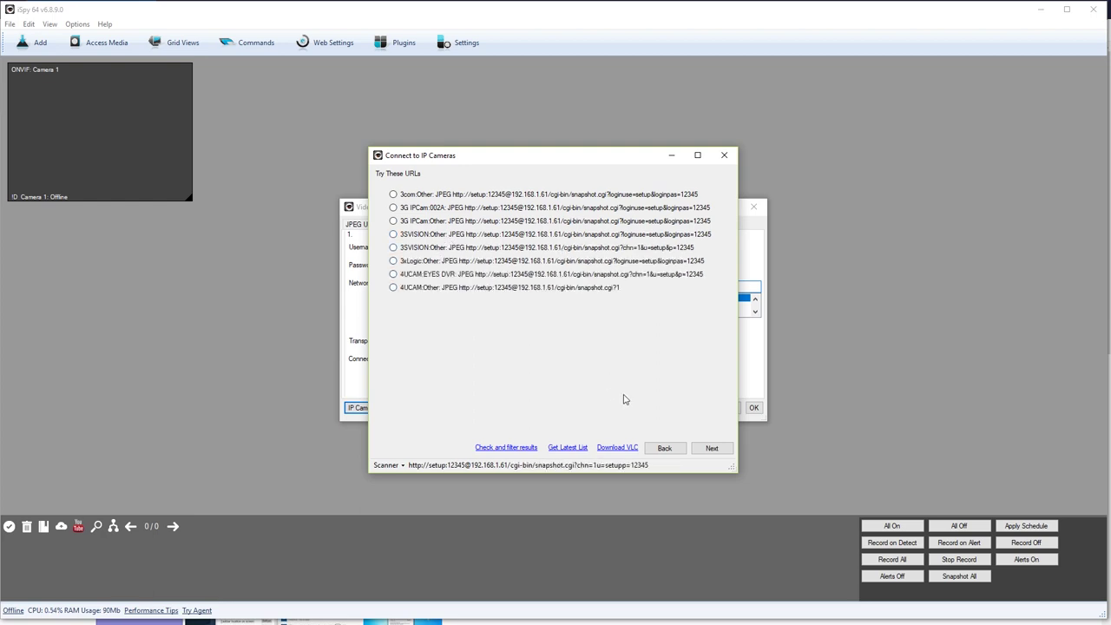
{"action": "left_click", "coordinate": [395, 466]}
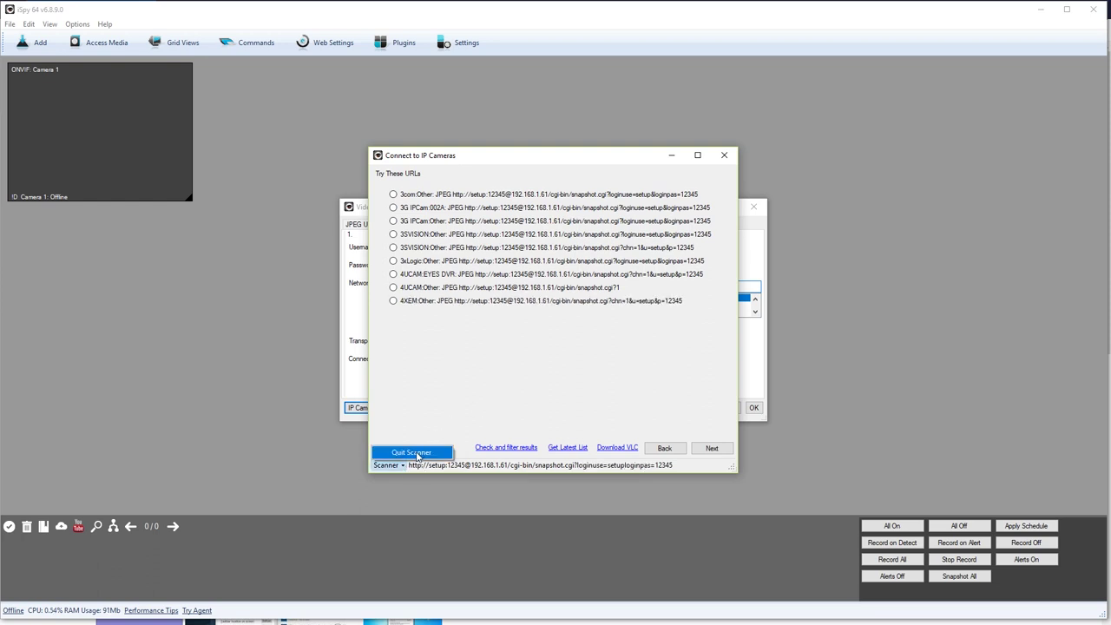
{"action": "left_click", "coordinate": [416, 452]}
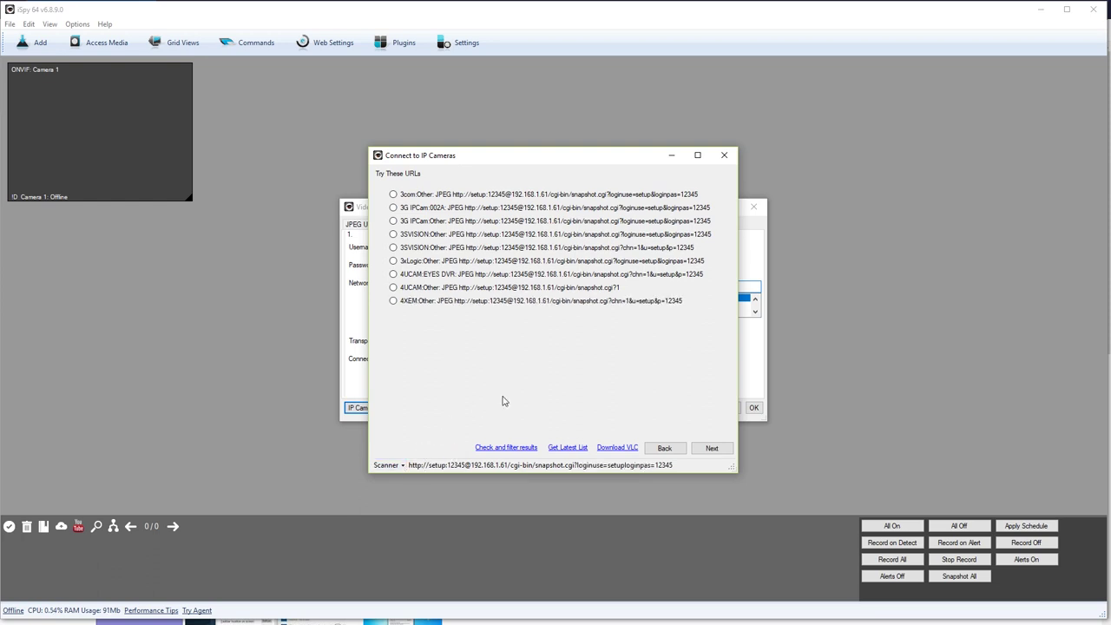
{"action": "left_click", "coordinate": [664, 448]}
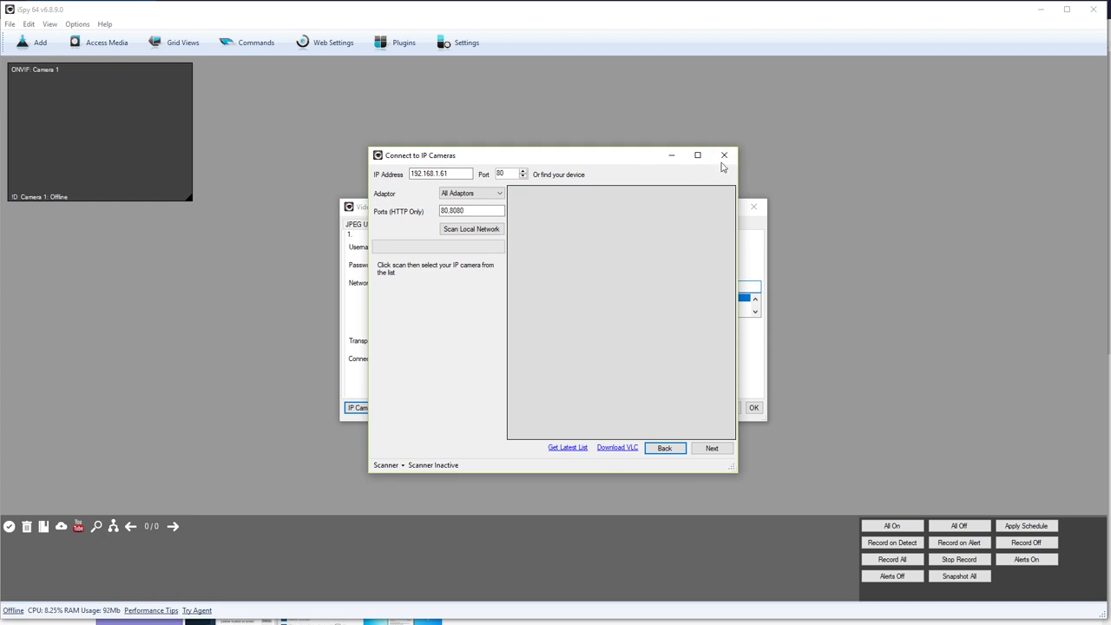
{"action": "left_click", "coordinate": [724, 155]}
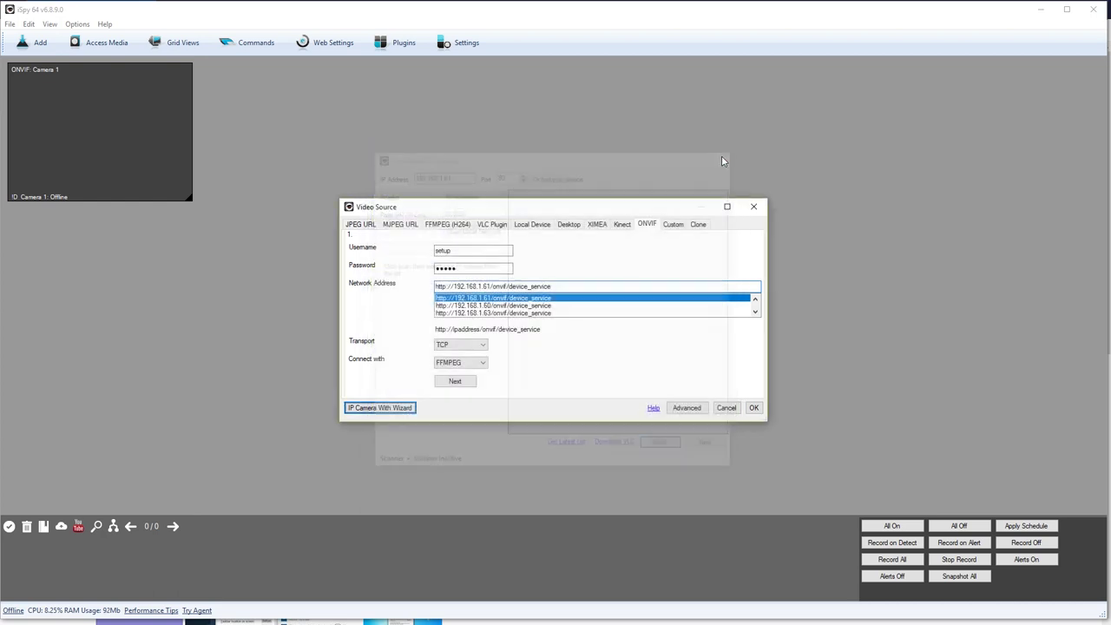
Connect via FFMPEG (H264) to the camera's RTSP stream at 192.168.1.61 and confirm the test succeeds
{"action": "left_click", "coordinate": [448, 224]}
{"action": "left_click", "coordinate": [450, 242]}
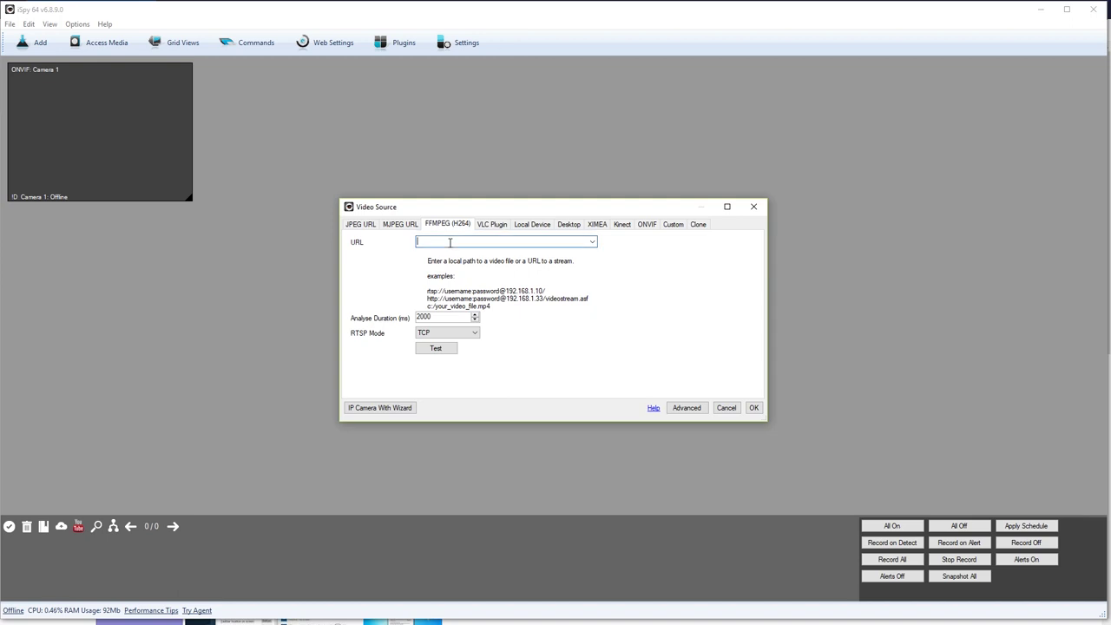
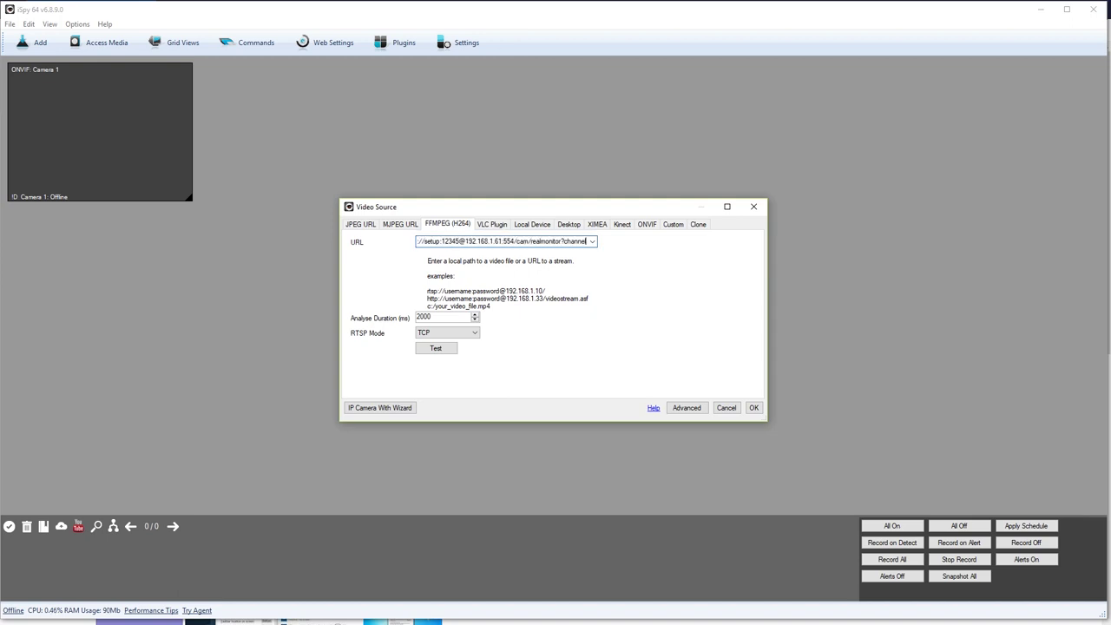
{"action": "left_click", "coordinate": [441, 350]}
{"action": "left_click", "coordinate": [575, 390]}
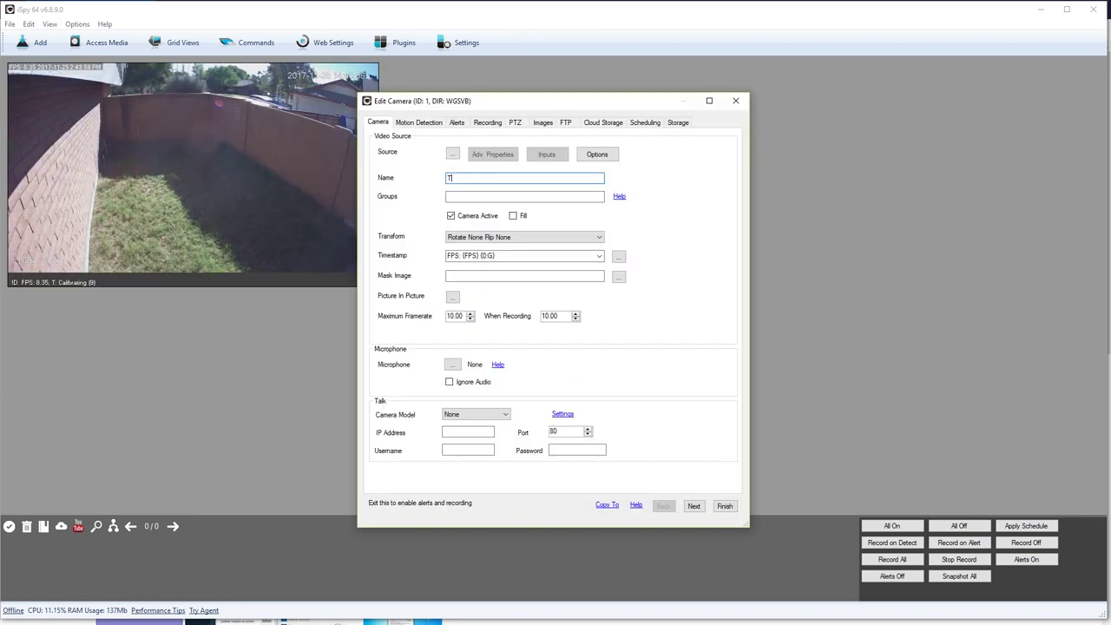
Name the camera Turtle Yard
{"action": "type", "text": "urtle Yard"}
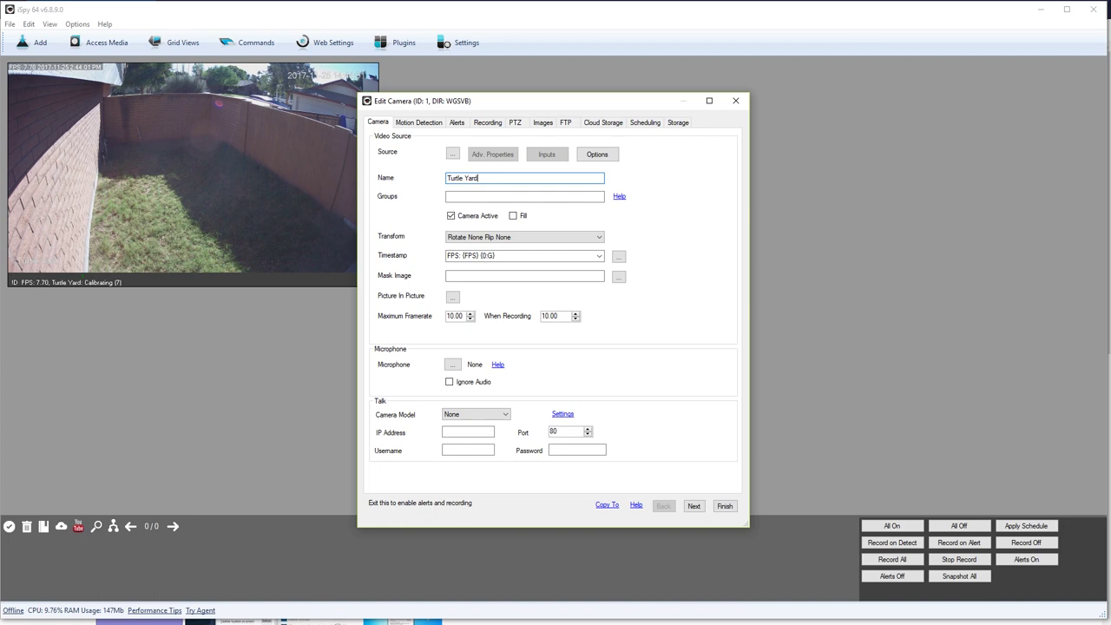
{"action": "key", "text": "Tab"}
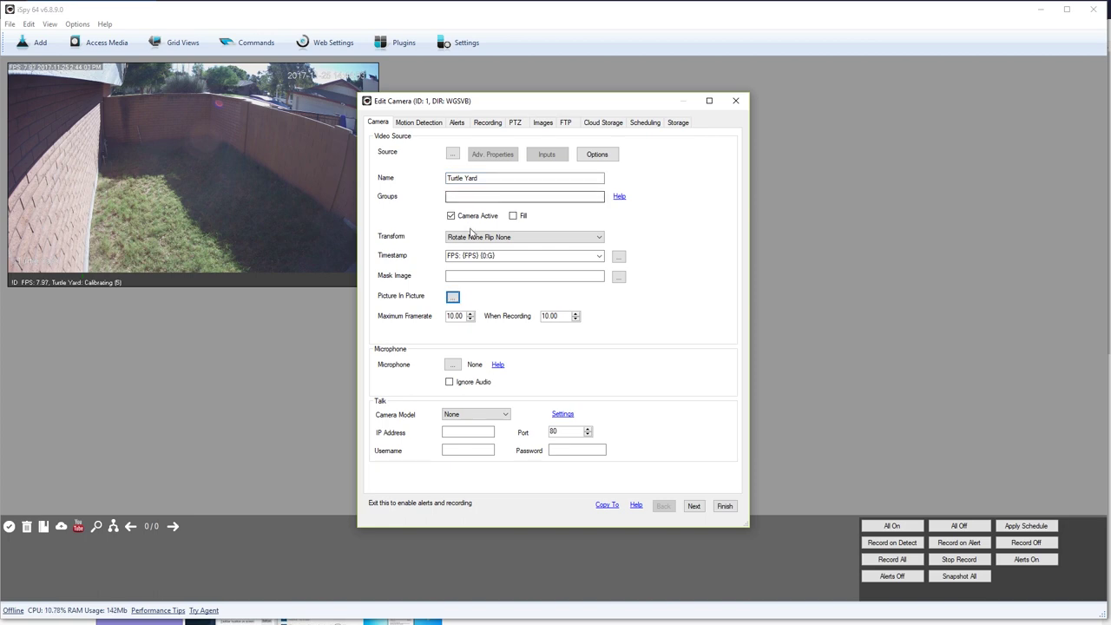
{"action": "left_click", "coordinate": [419, 122]}
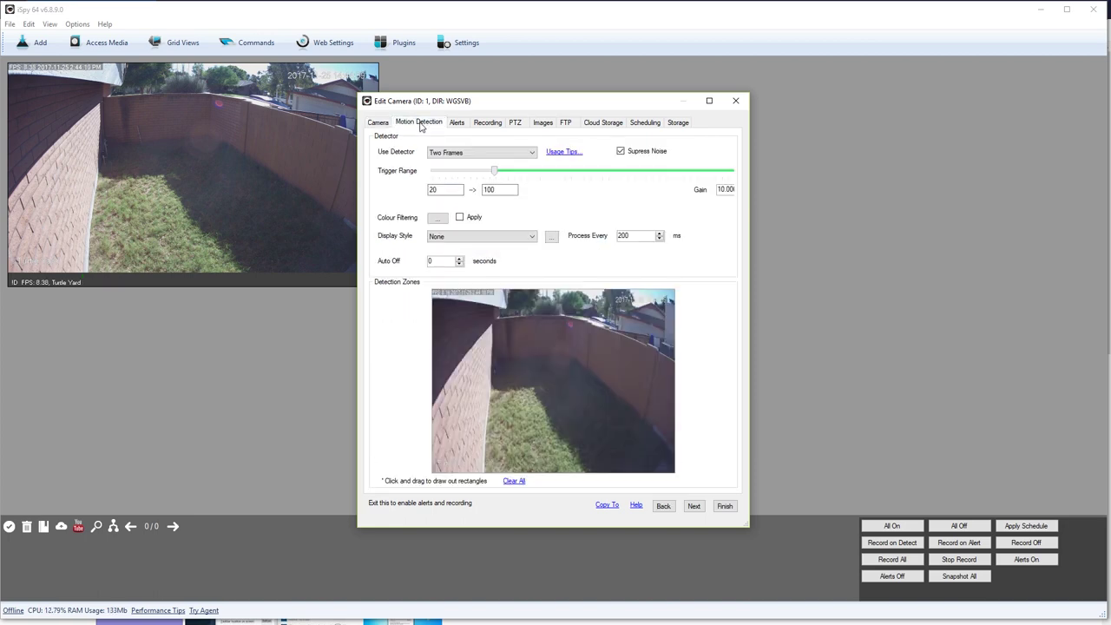
Keep the Two Frames detector and draw detection zones over the left and lower-right yard
{"action": "left_click", "coordinate": [486, 154]}
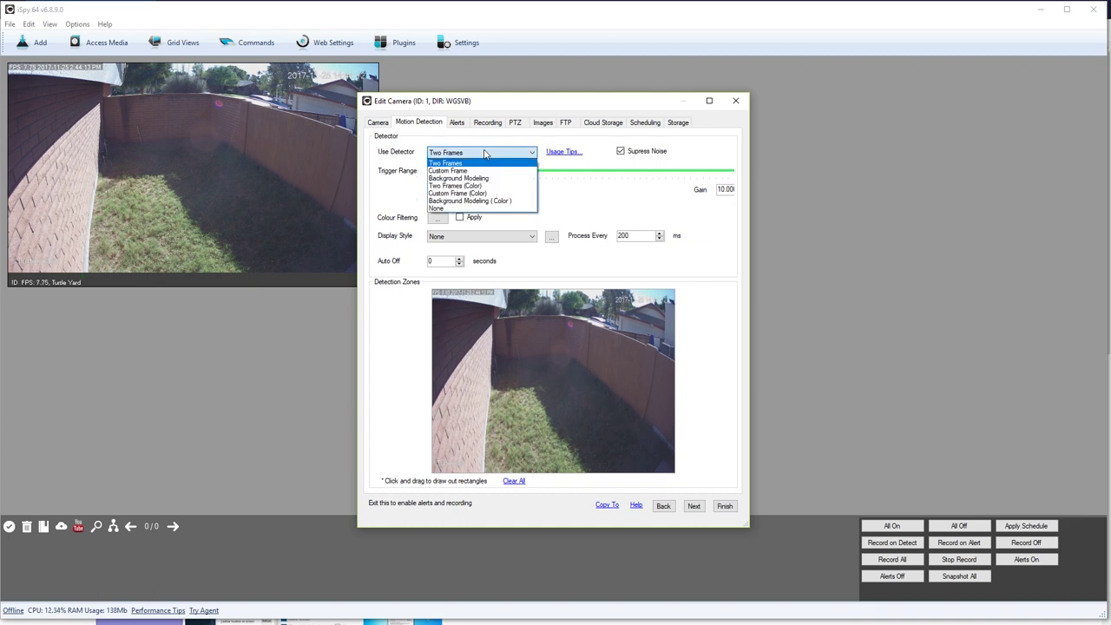
{"action": "left_click", "coordinate": [507, 147]}
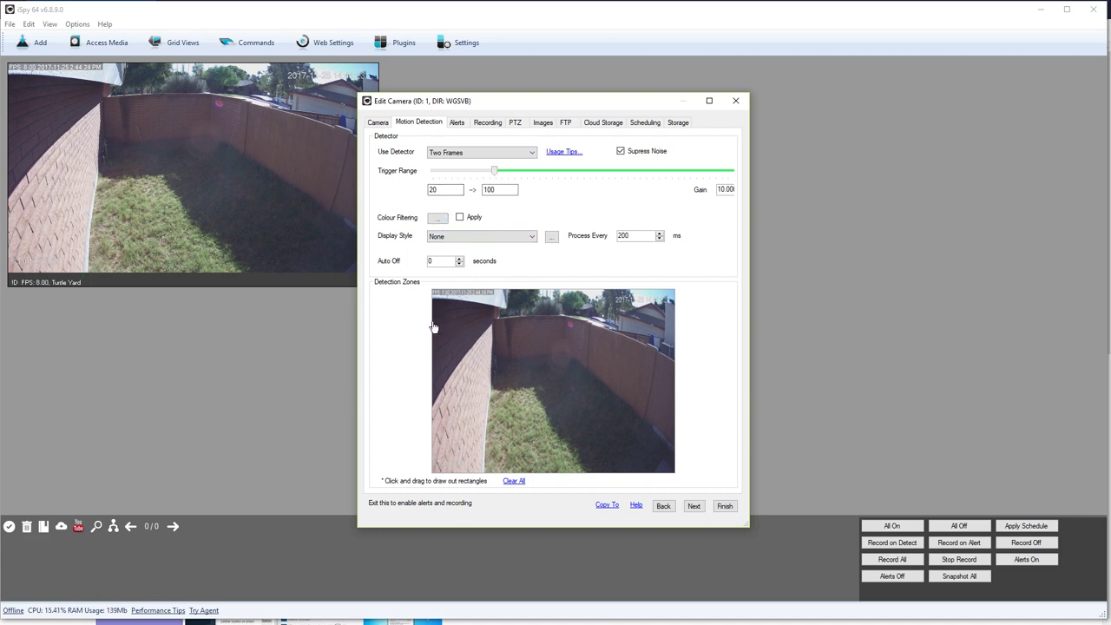
{"action": "left_click_drag", "start_coordinate": [433, 322], "coordinate": [568, 477]}
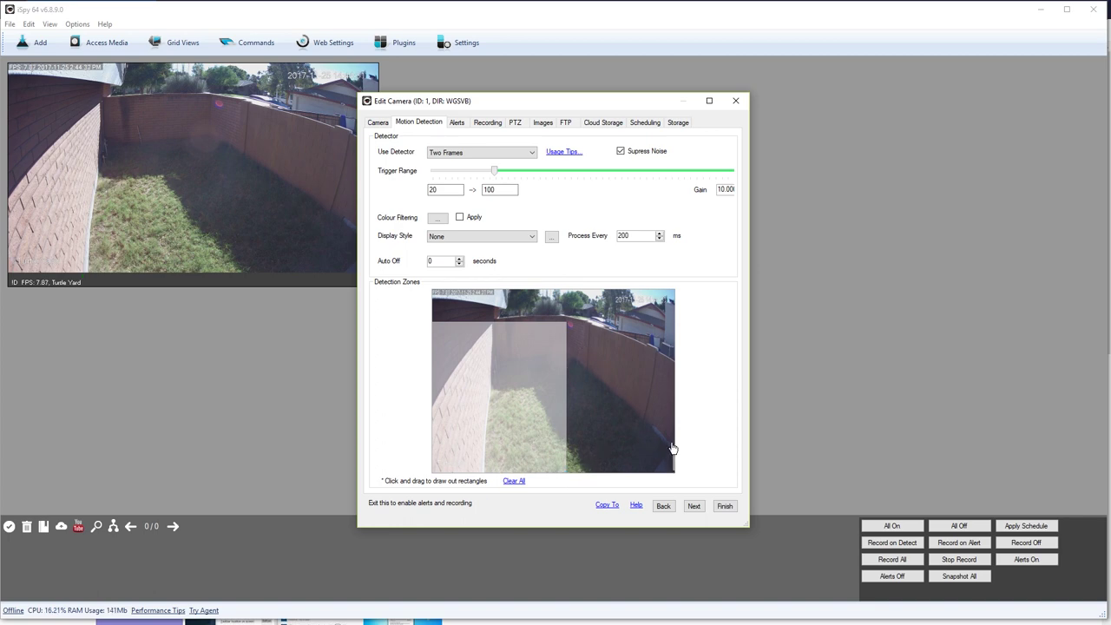
{"action": "left_click_drag", "start_coordinate": [673, 449], "coordinate": [568, 361]}
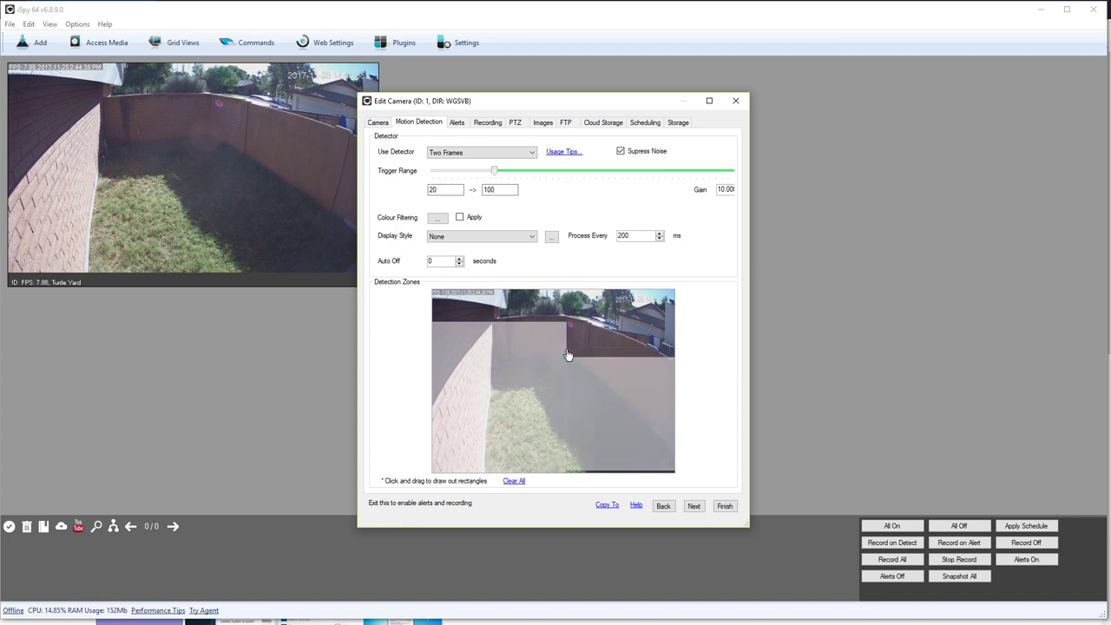
{"action": "left_click_drag", "start_coordinate": [566, 323], "coordinate": [572, 323]}
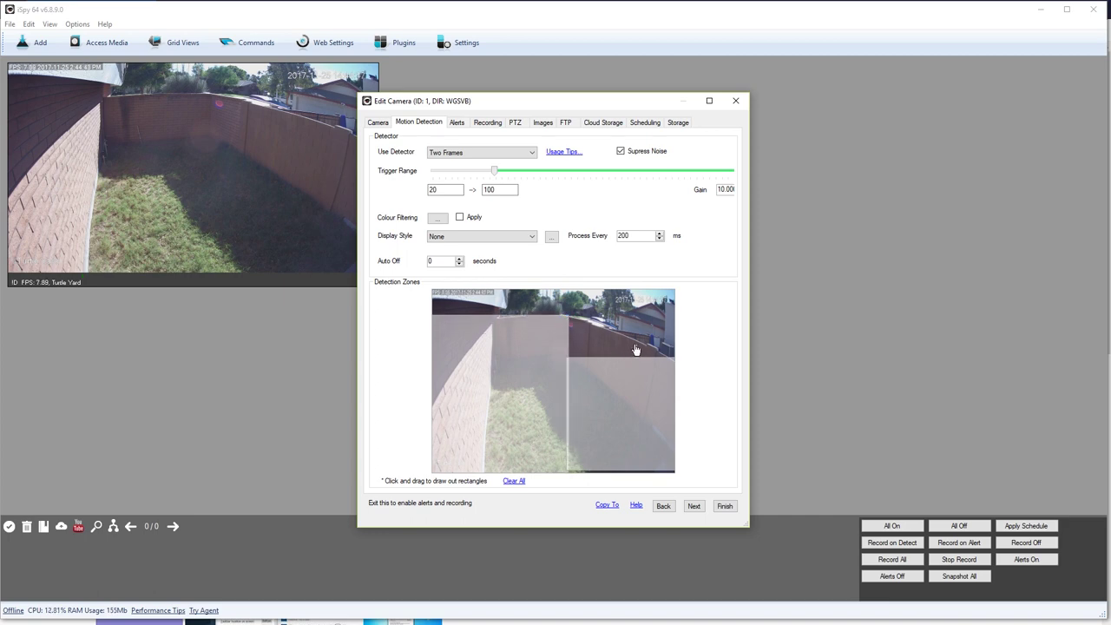
Set alerts to Object Count with actions on Alert, then save the camera
{"action": "key", "text": "ctrl+Tab"}
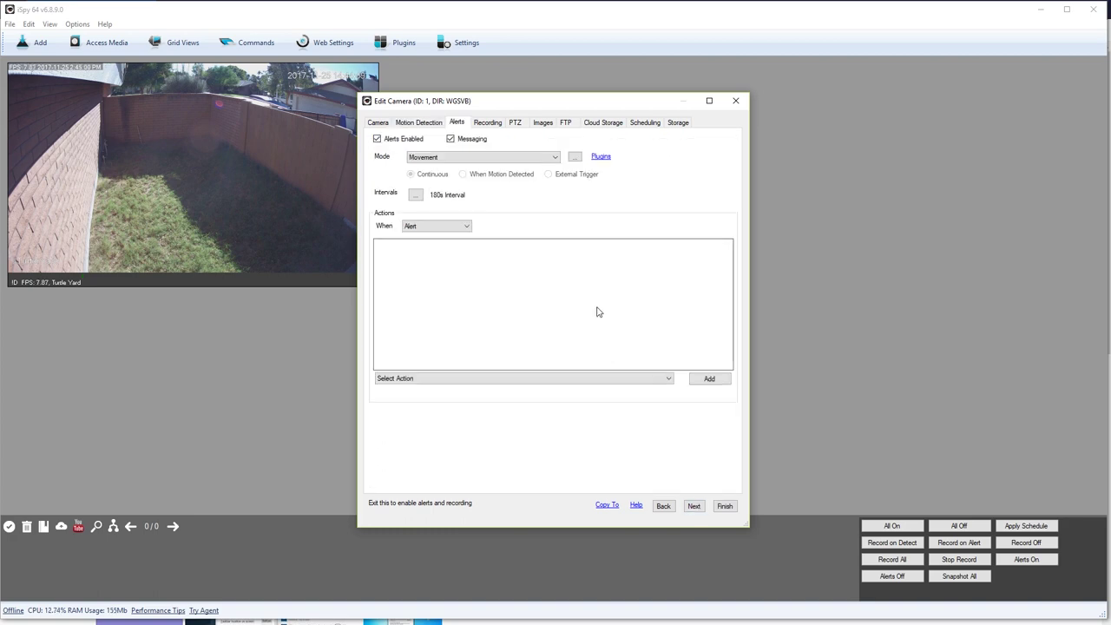
{"action": "left_click", "coordinate": [533, 157]}
{"action": "left_click", "coordinate": [507, 182]}
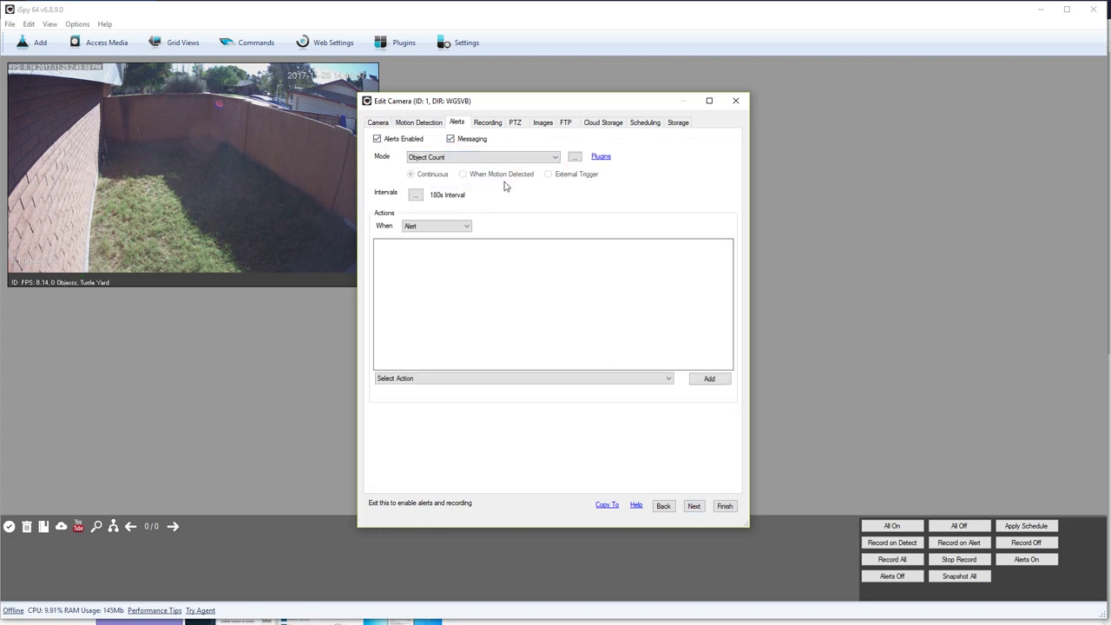
{"action": "left_click", "coordinate": [453, 229]}
{"action": "left_click", "coordinate": [510, 226]}
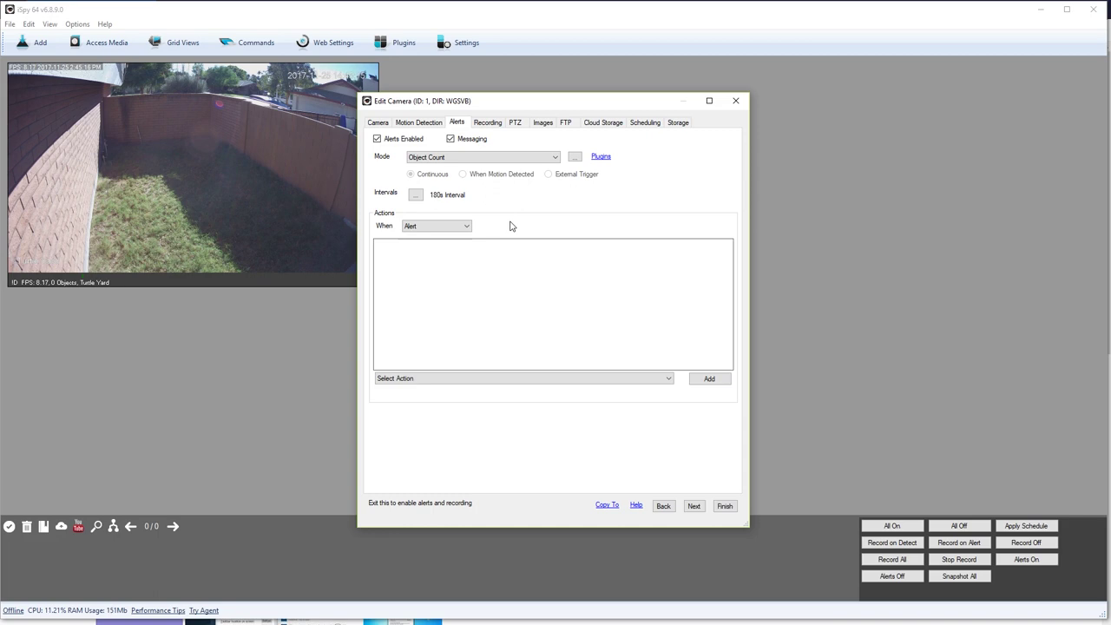
{"action": "left_click", "coordinate": [692, 511]}
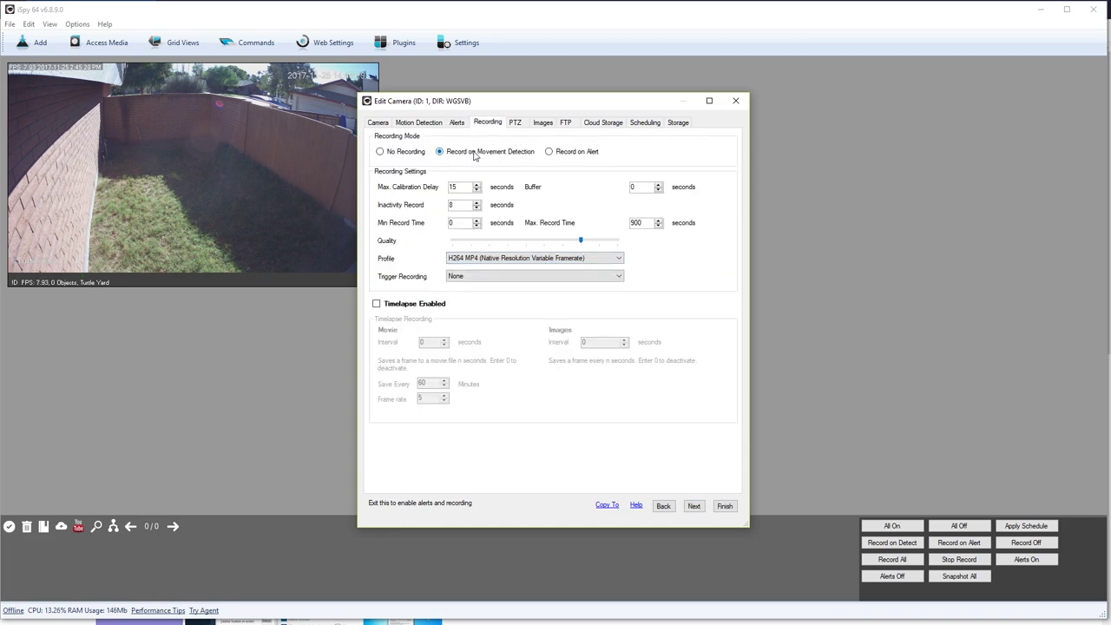
{"action": "left_click", "coordinate": [512, 259]}
{"action": "left_click", "coordinate": [725, 505]}
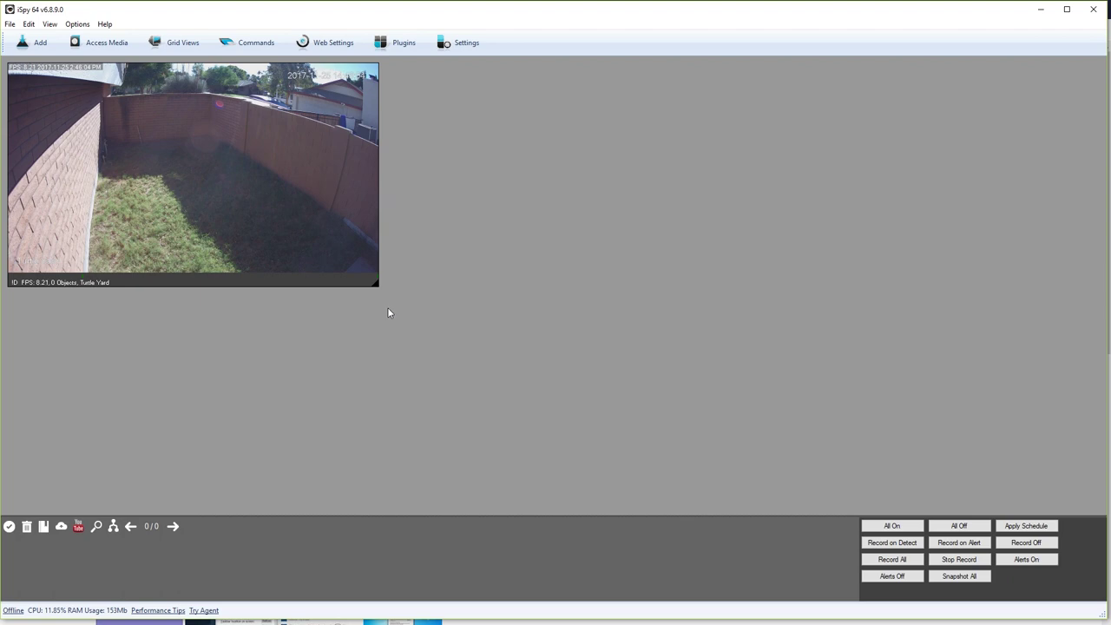
Enlarge the Turtle Yard live view to fill the window and play its recorded motion clip
{"action": "mouse_move", "coordinate": [377, 286]}
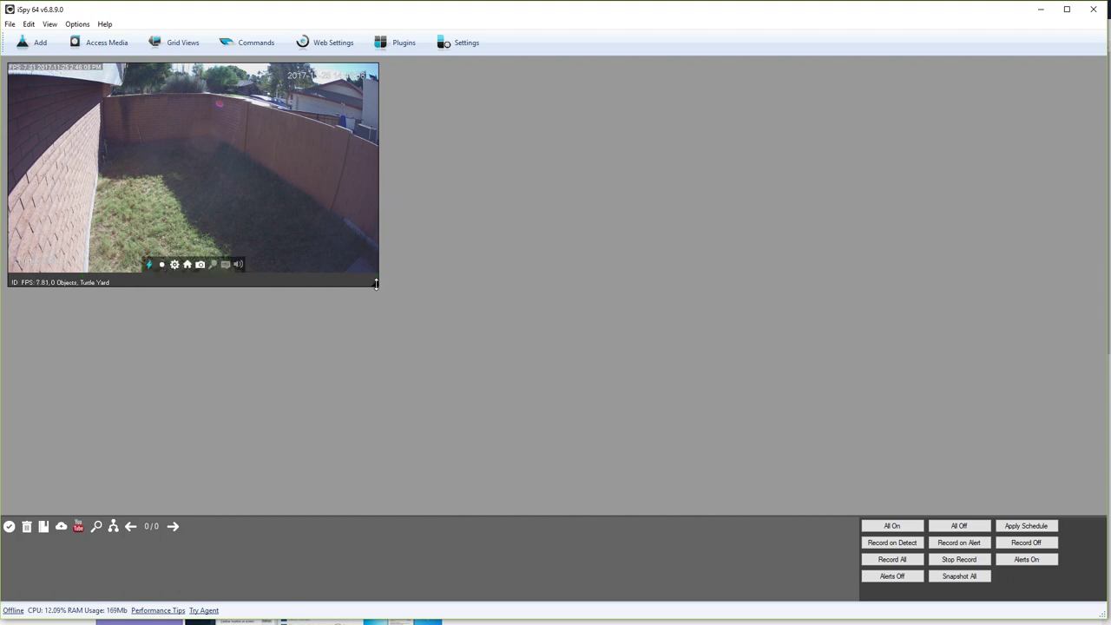
{"action": "left_click_drag", "start_coordinate": [376, 284], "coordinate": [814, 519]}
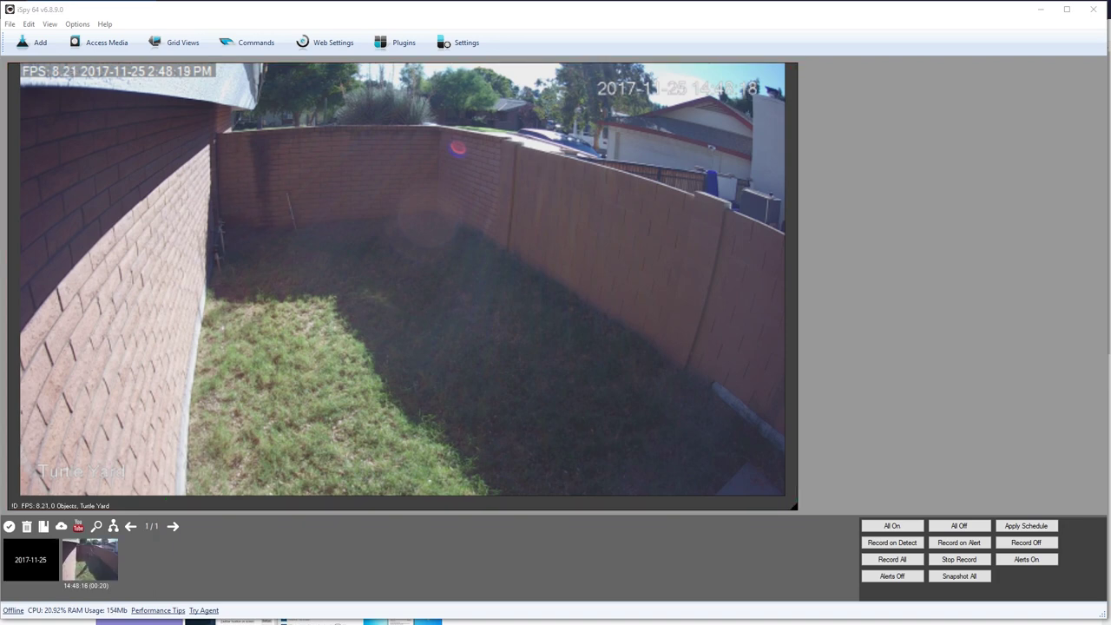
{"action": "mouse_move", "coordinate": [104, 564]}
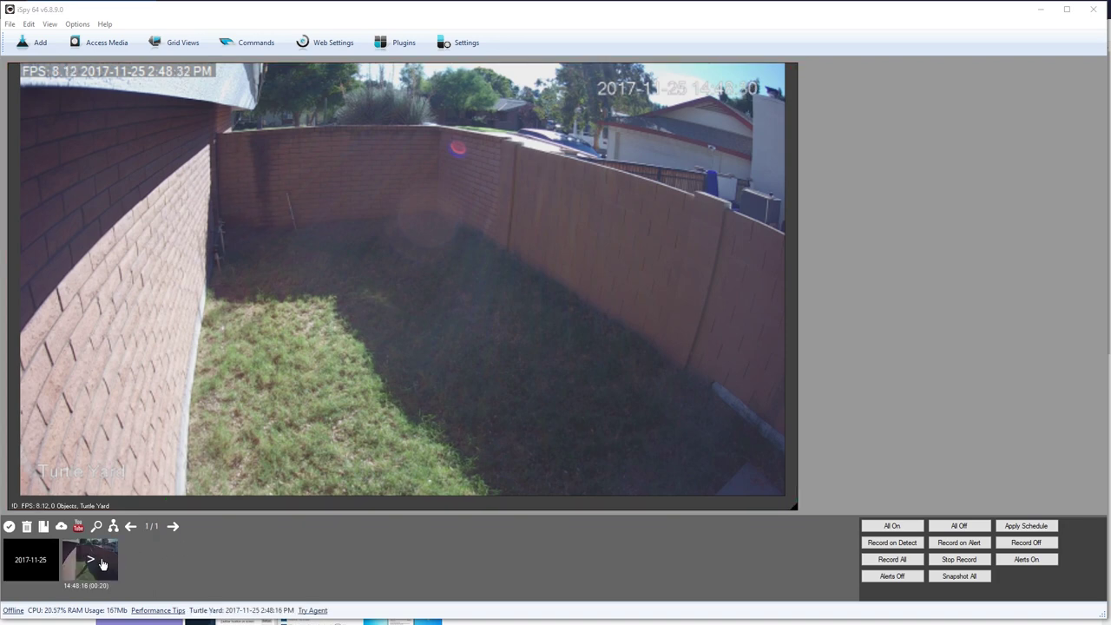
{"action": "left_click", "coordinate": [102, 564]}
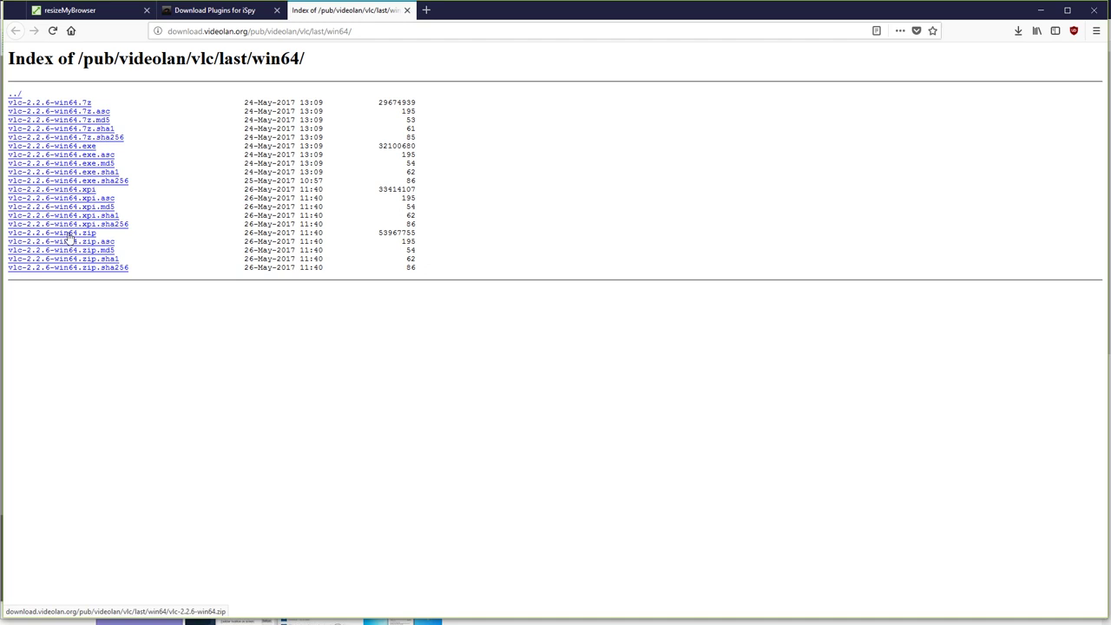
Confirm the download dialog to save vlc-2.2.6-win64.zip from the VideoLAN index
{"action": "left_click", "coordinate": [430, 372]}
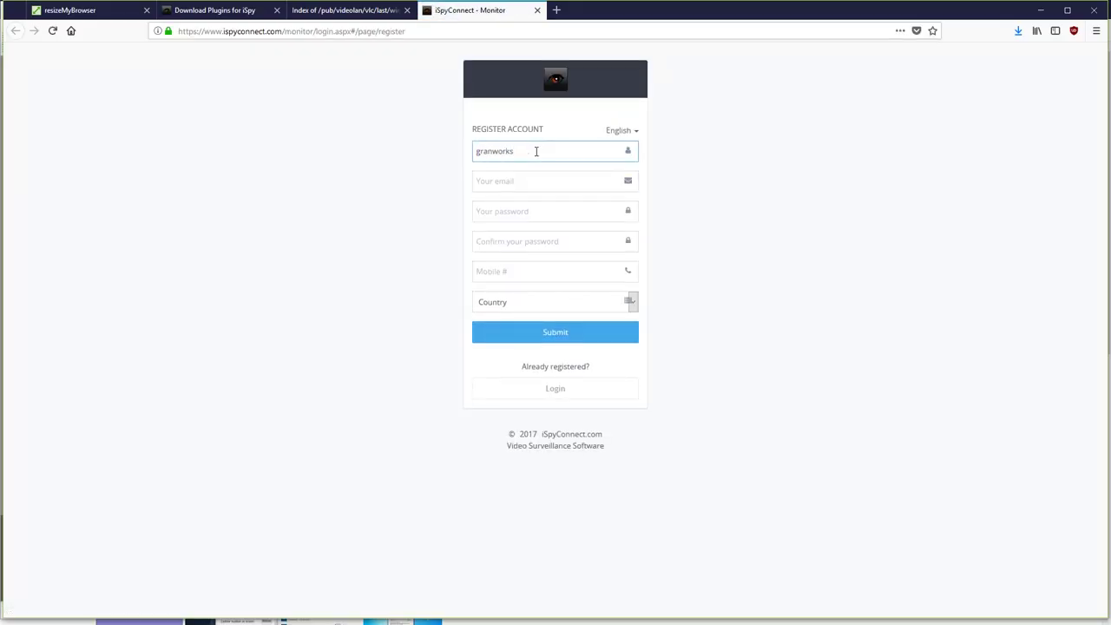
Fill in the account e-mail, password and password confirmation, then submit the registration
{"action": "key", "text": "Tab"}
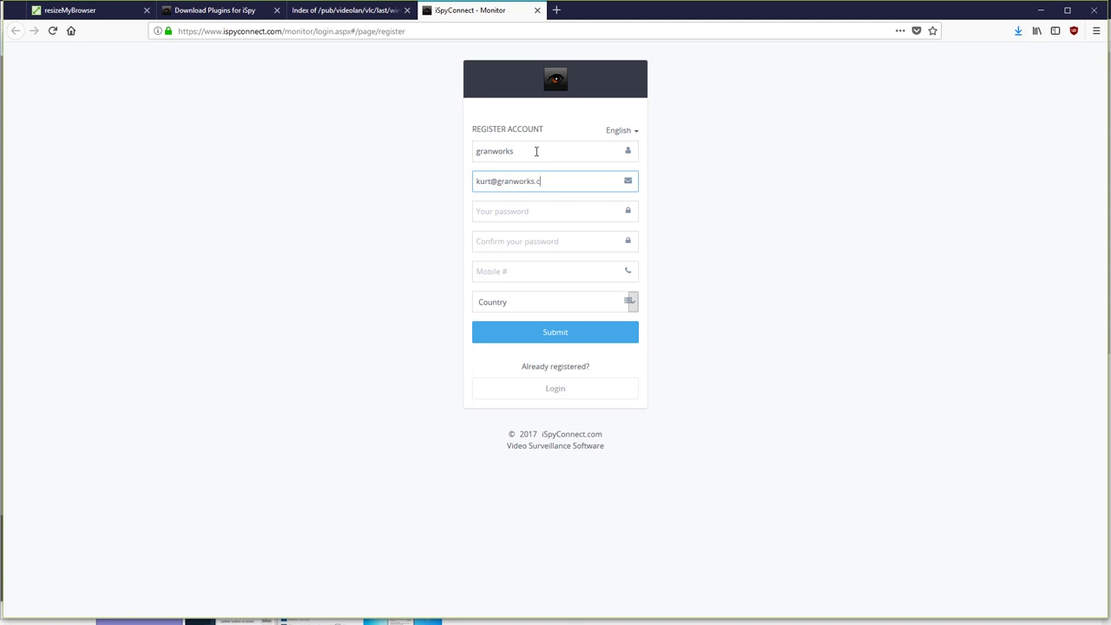
{"action": "key", "text": "Tab"}
{"action": "type", "text": "*******"}
{"action": "key", "text": "Tab"}
{"action": "type", "text": "*******"}
{"action": "key", "text": "Tab"}
{"action": "key", "text": "Tab"}
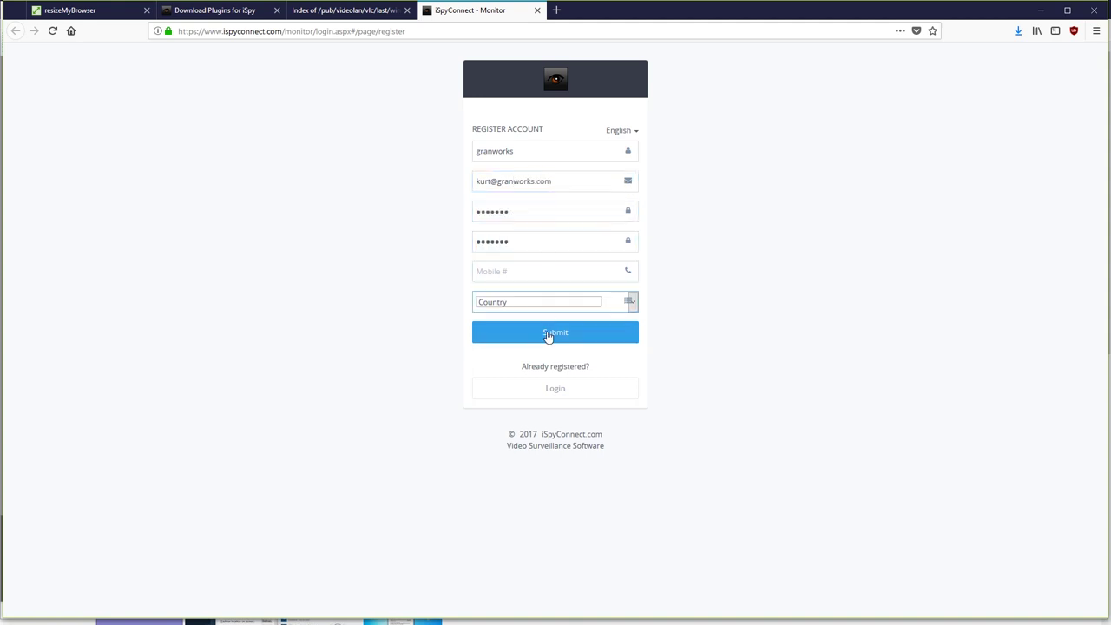
{"action": "left_click", "coordinate": [547, 334]}
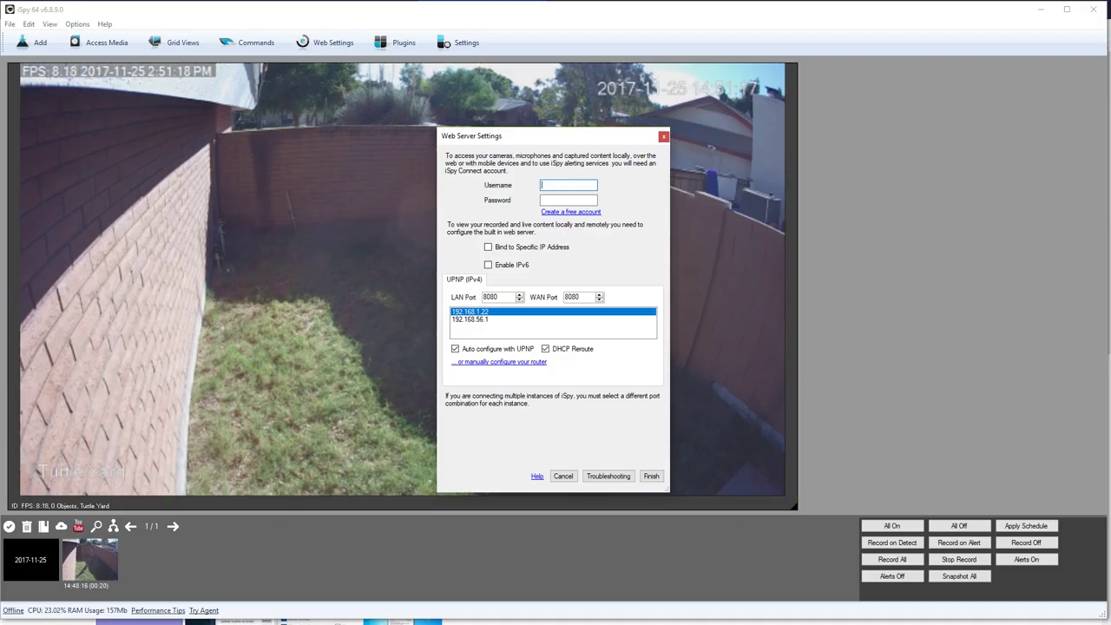
Enter the iSpyConnect account username, turn off UPnP auto-configure, and save the web server settings
{"action": "type", "text": "granworks"}
{"action": "key", "text": "Tab"}
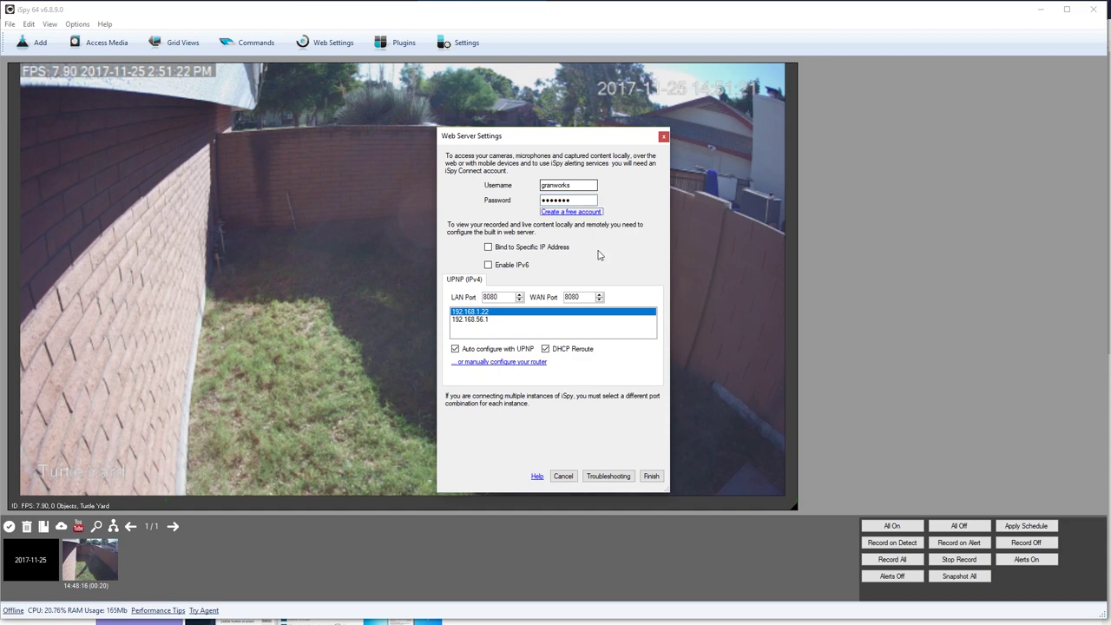
{"action": "left_click", "coordinate": [456, 349]}
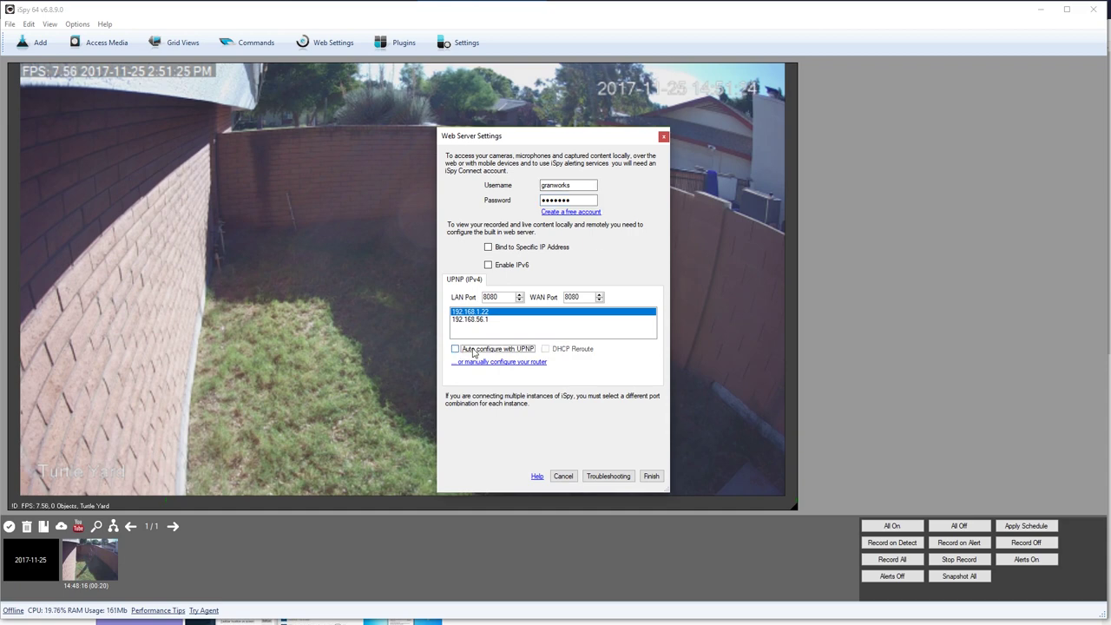
{"action": "left_click", "coordinate": [652, 477]}
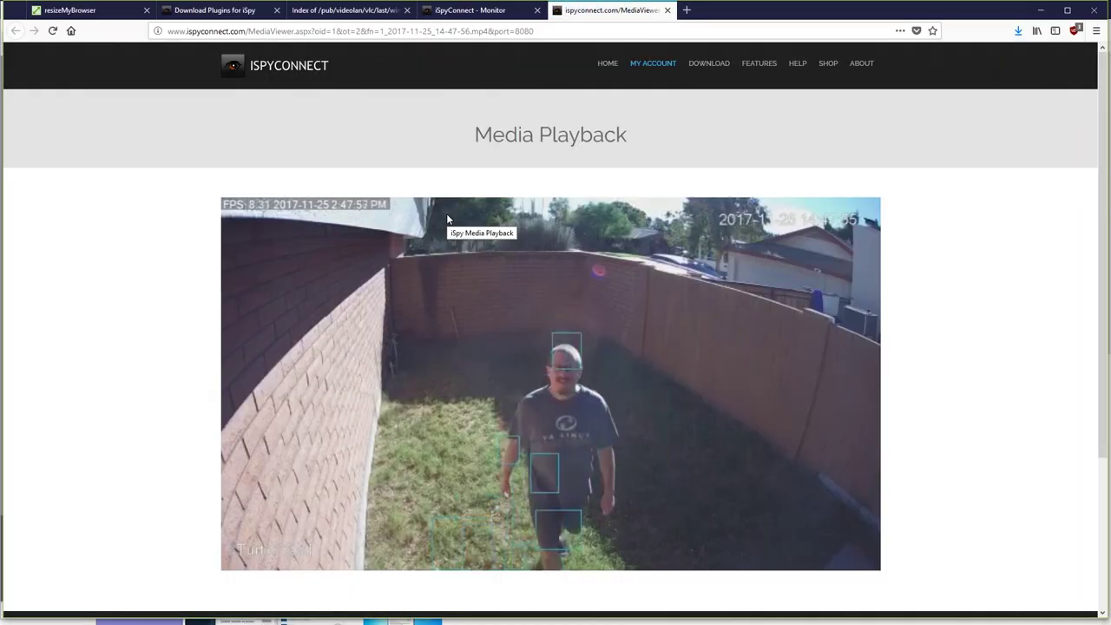
Let the recorded Turtle Yard motion clip play through in the browser player
{"action": "mouse_move", "coordinate": [446, 218]}
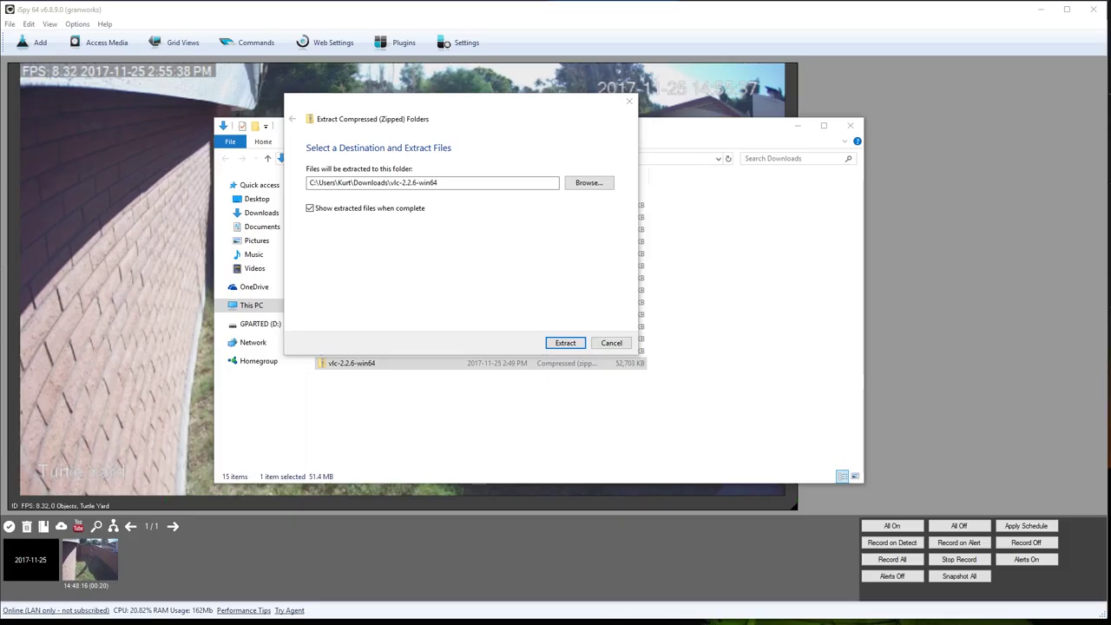
Extract vlc-2.2.6-win64 into C:\Program Files\iSpy\VLC64, granting permission to copy there
{"action": "left_click", "coordinate": [484, 256]}
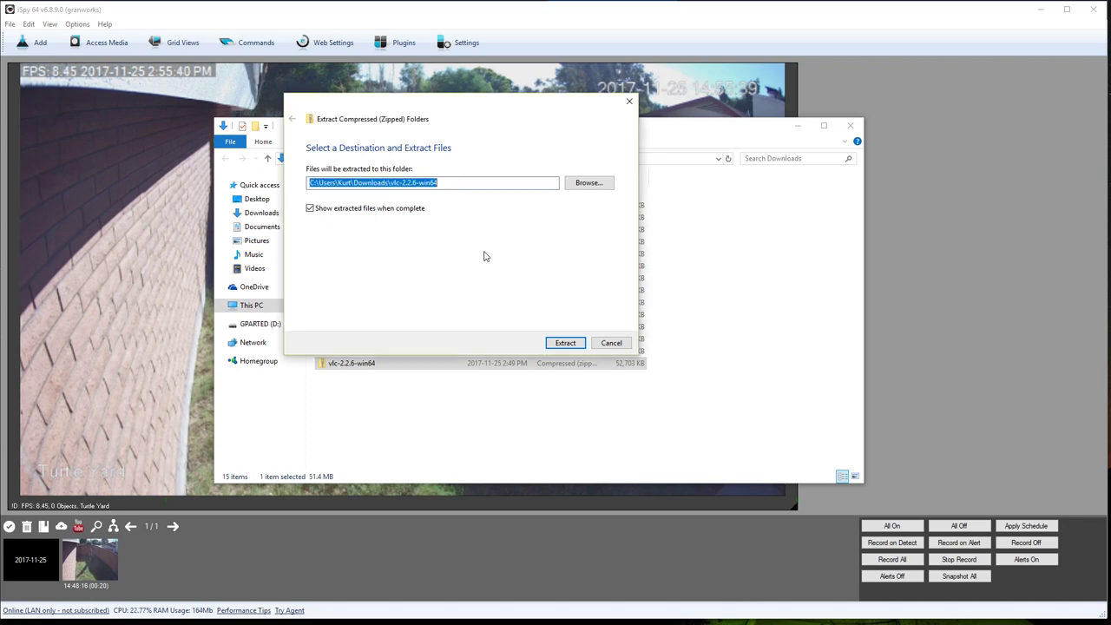
{"action": "left_click", "coordinate": [587, 183]}
{"action": "double_click", "coordinate": [468, 240]}
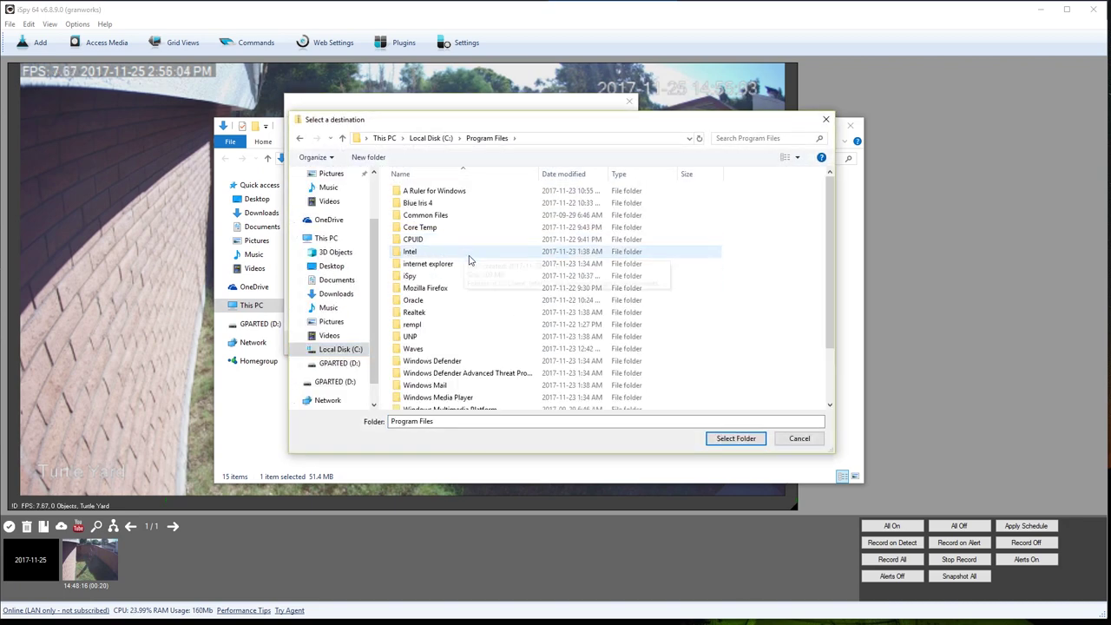
{"action": "double_click", "coordinate": [471, 276]}
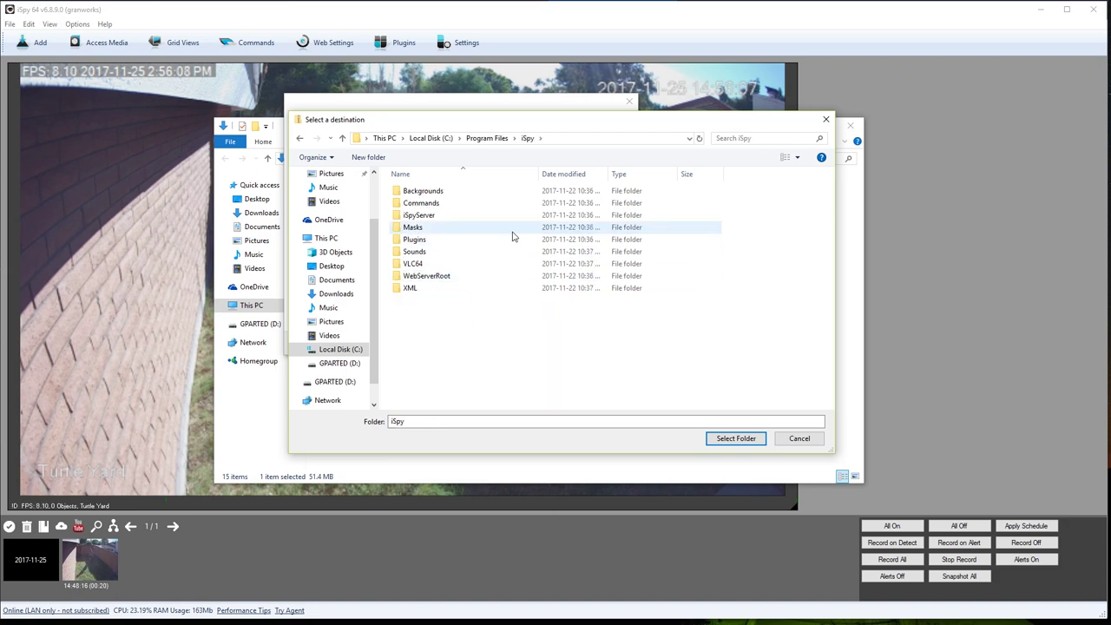
{"action": "double_click", "coordinate": [489, 264]}
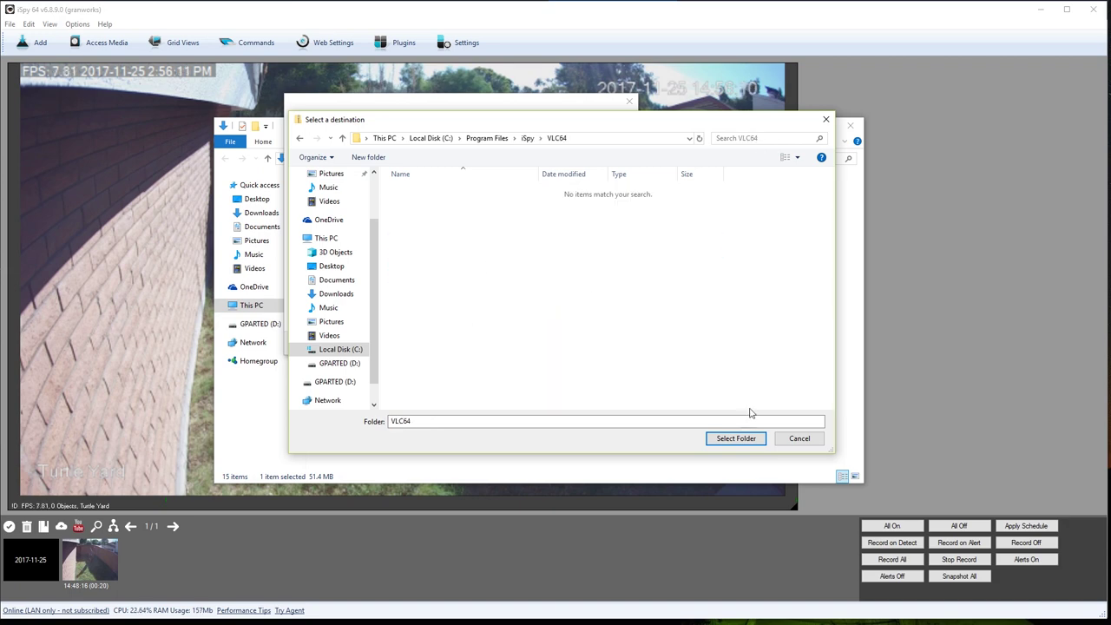
{"action": "left_click", "coordinate": [736, 437]}
{"action": "left_click", "coordinate": [565, 343]}
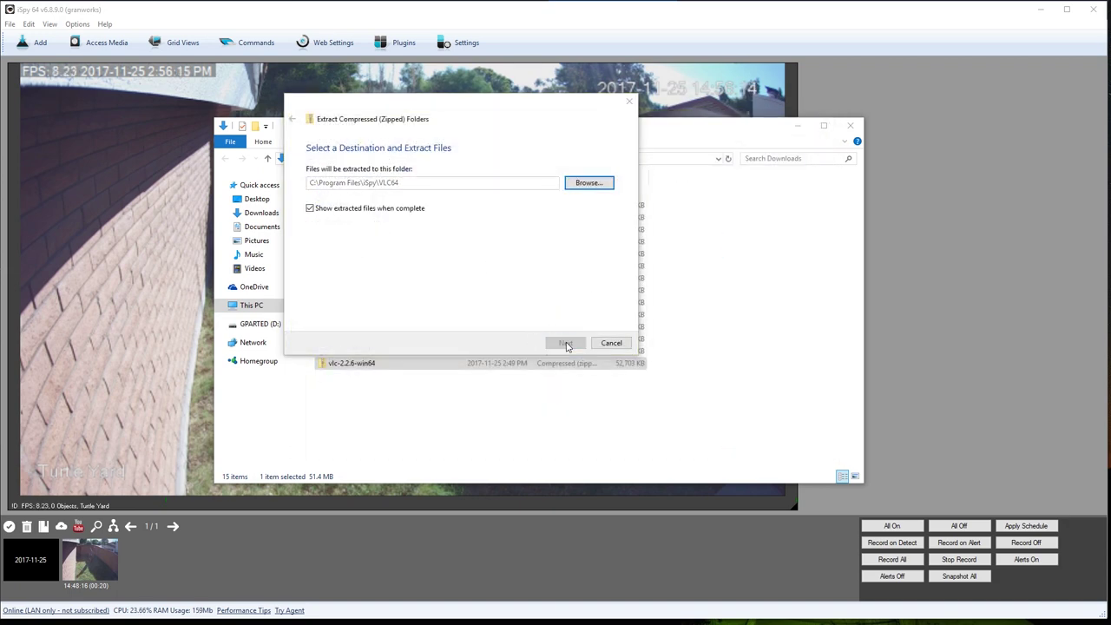
{"action": "left_click", "coordinate": [242, 264]}
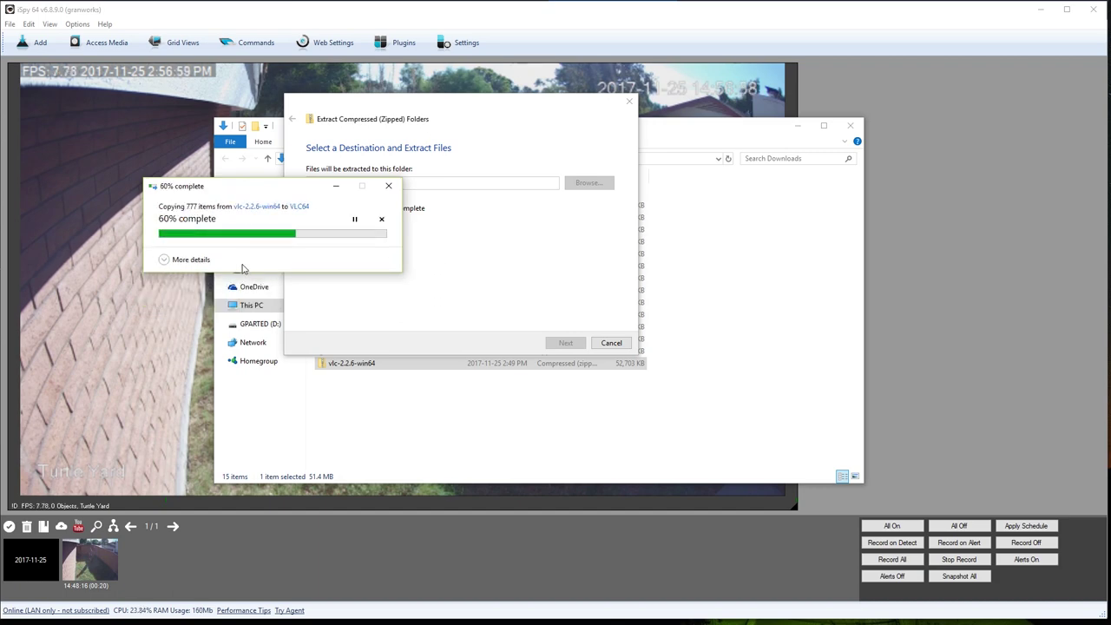
{"action": "right_click", "coordinate": [95, 556]}
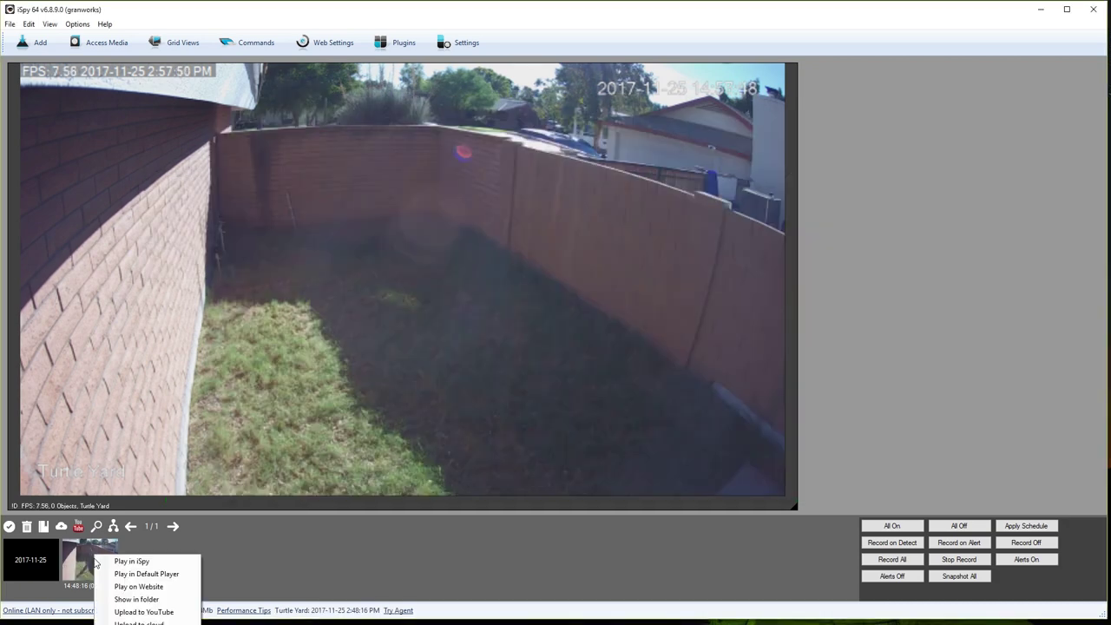
Move all 16 files from the vlc-2.2.6 subfolder directly into VLC64
{"action": "left_click", "coordinate": [173, 574]}
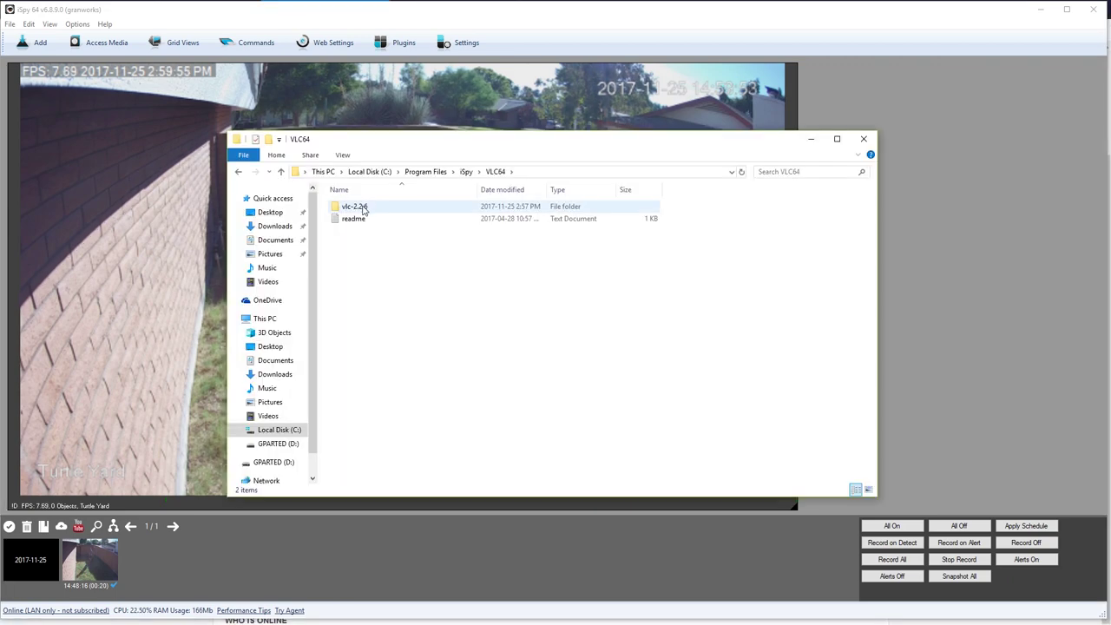
{"action": "double_click", "coordinate": [364, 211]}
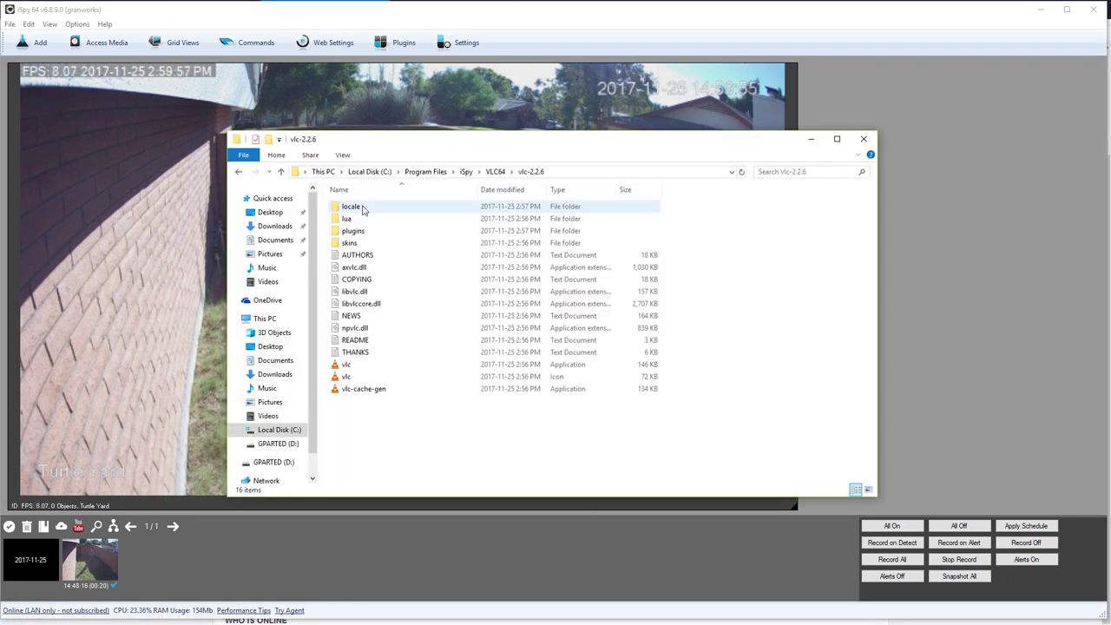
{"action": "key", "text": "ctrl+a"}
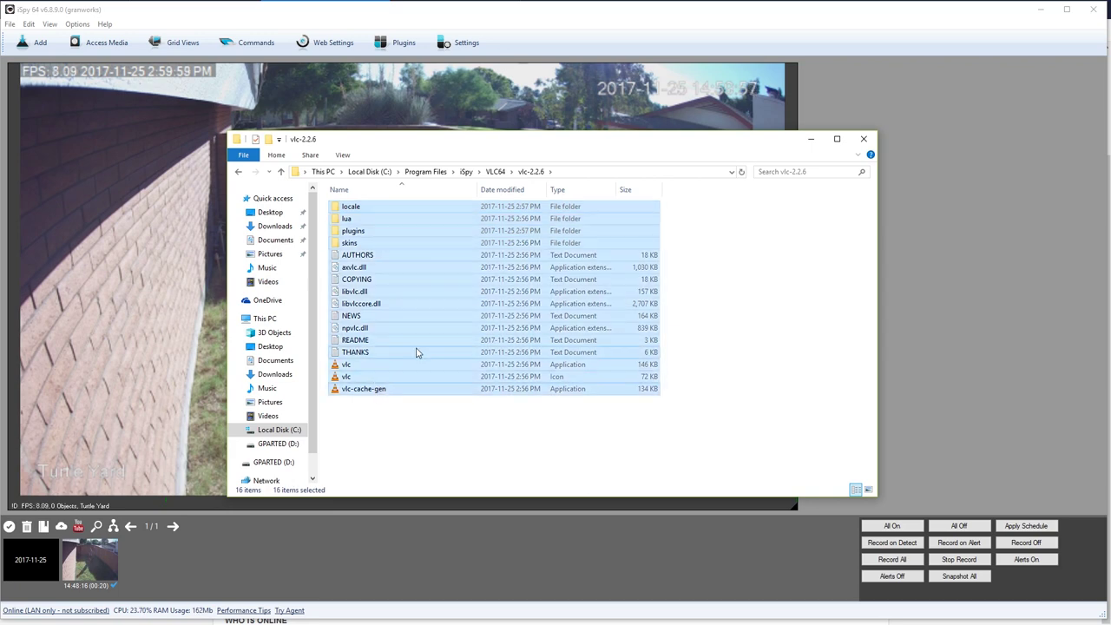
{"action": "left_click_drag", "start_coordinate": [427, 264], "coordinate": [496, 173]}
Play the Turtle Yard recording in iSpy's own playback window
{"action": "left_click", "coordinate": [824, 102]}
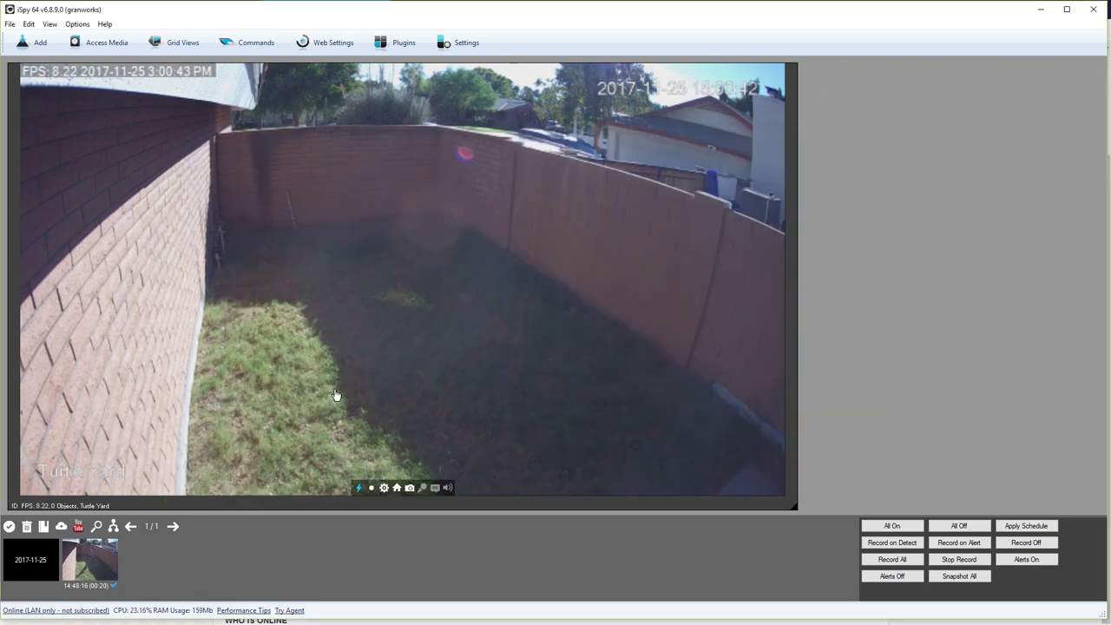
{"action": "right_click", "coordinate": [89, 559]}
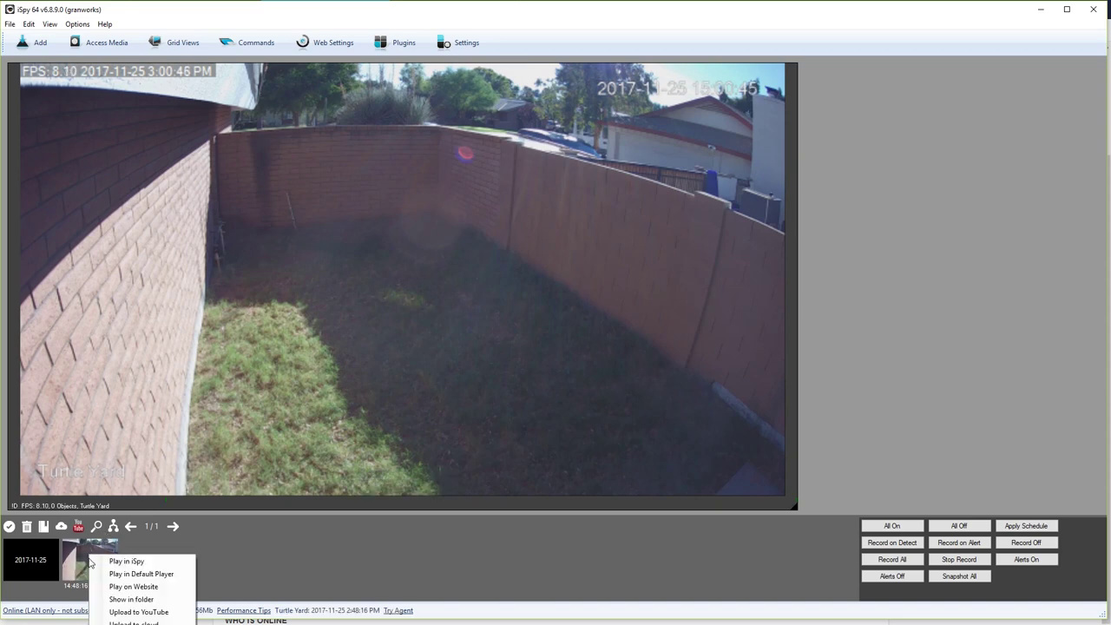
{"action": "left_click", "coordinate": [126, 561]}
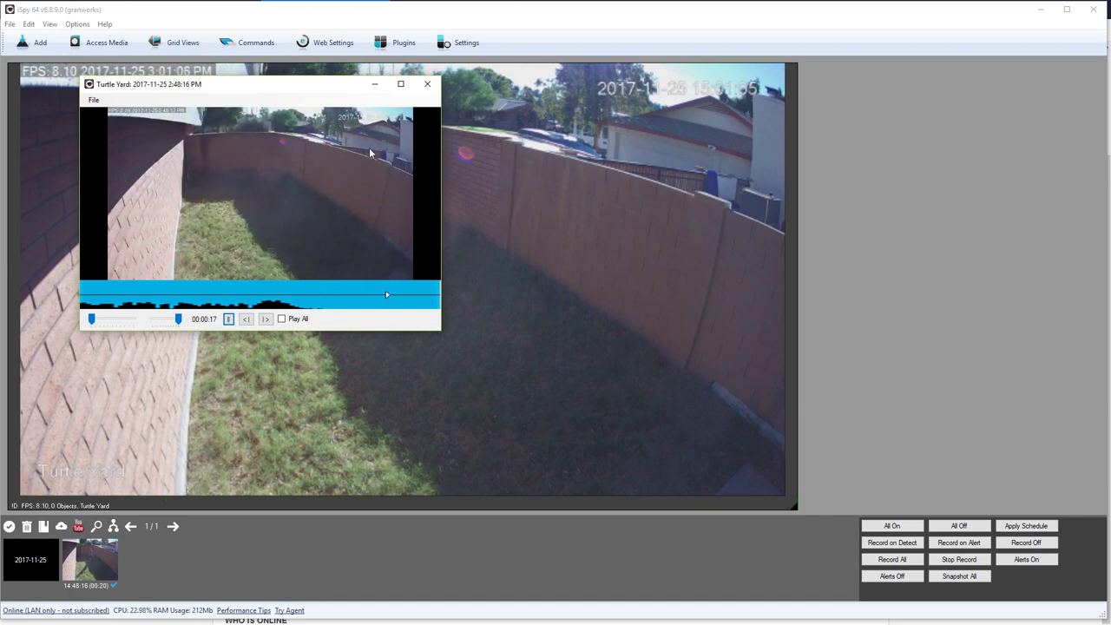
{"action": "left_click", "coordinate": [427, 83]}
{"action": "right_click", "coordinate": [161, 225]}
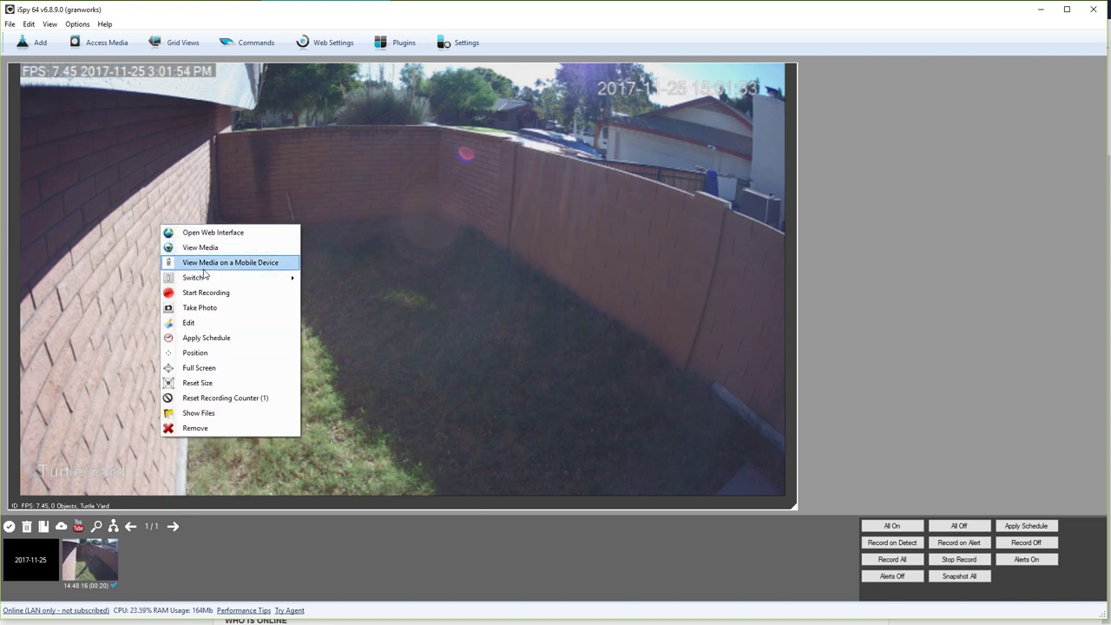
{"action": "left_click", "coordinate": [223, 322]}
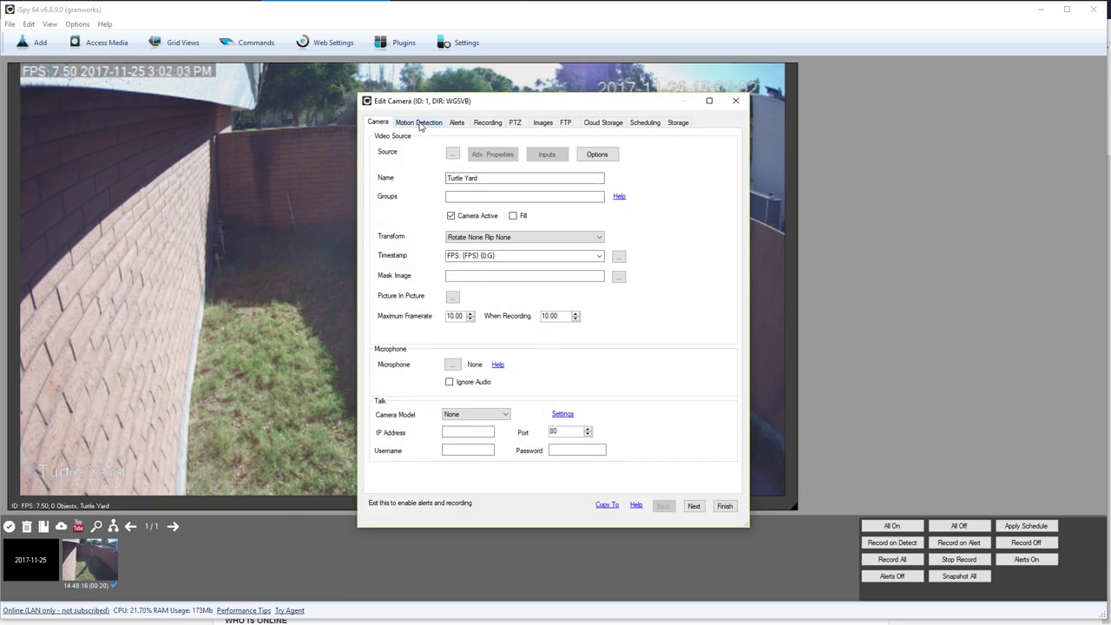
Review the camera's video source, advanced and additional options, leaving them unchanged
{"action": "left_click", "coordinate": [452, 155]}
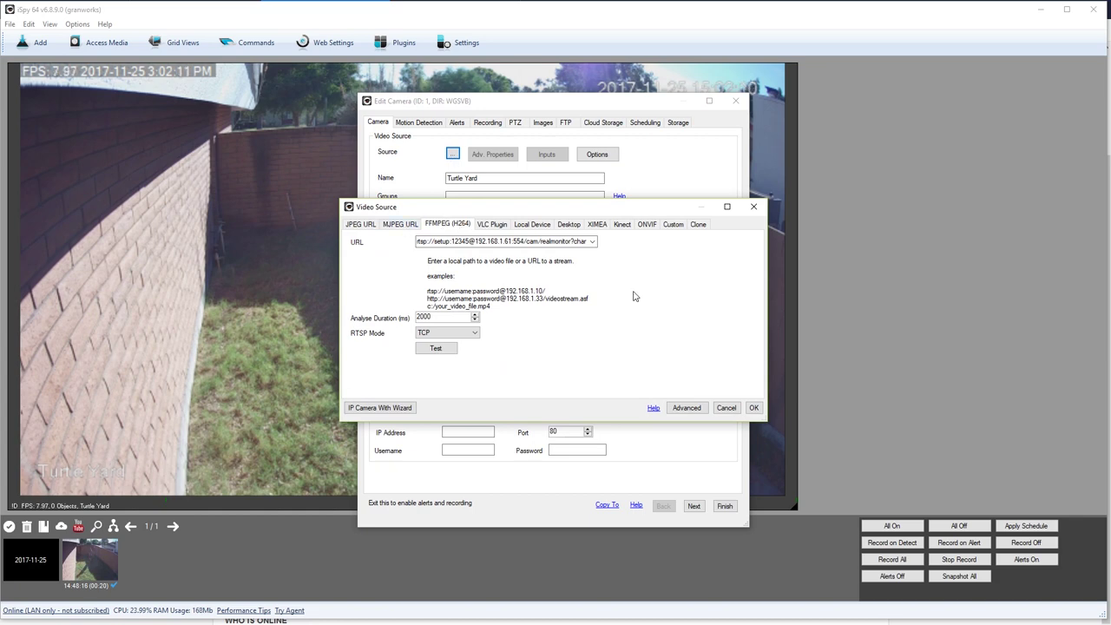
{"action": "left_click", "coordinate": [688, 408]}
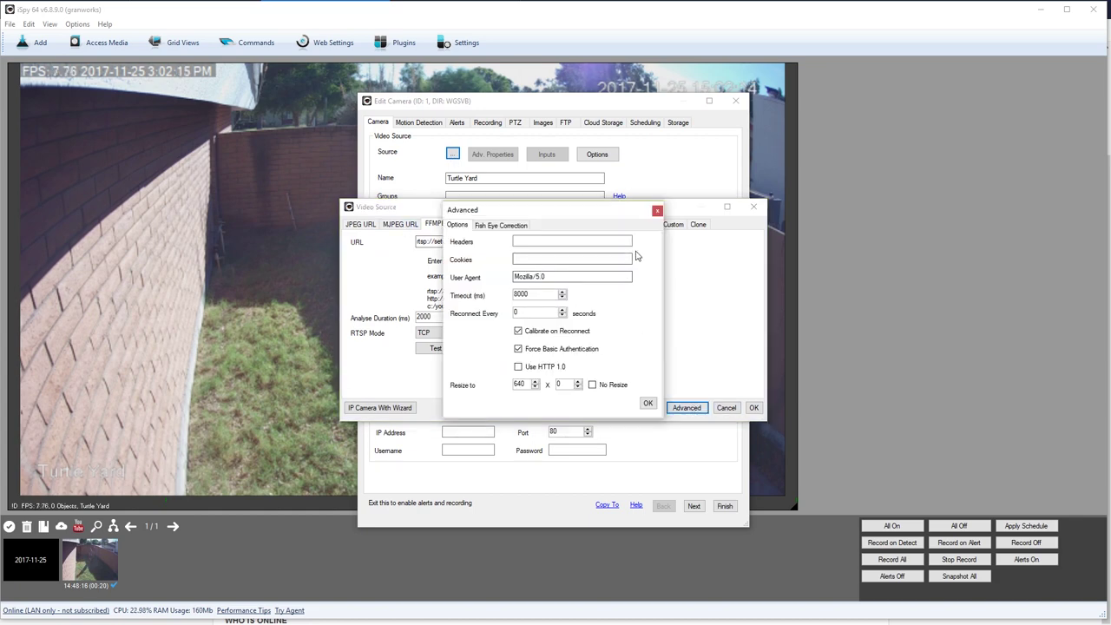
{"action": "left_click", "coordinate": [657, 211]}
{"action": "left_click", "coordinate": [727, 408]}
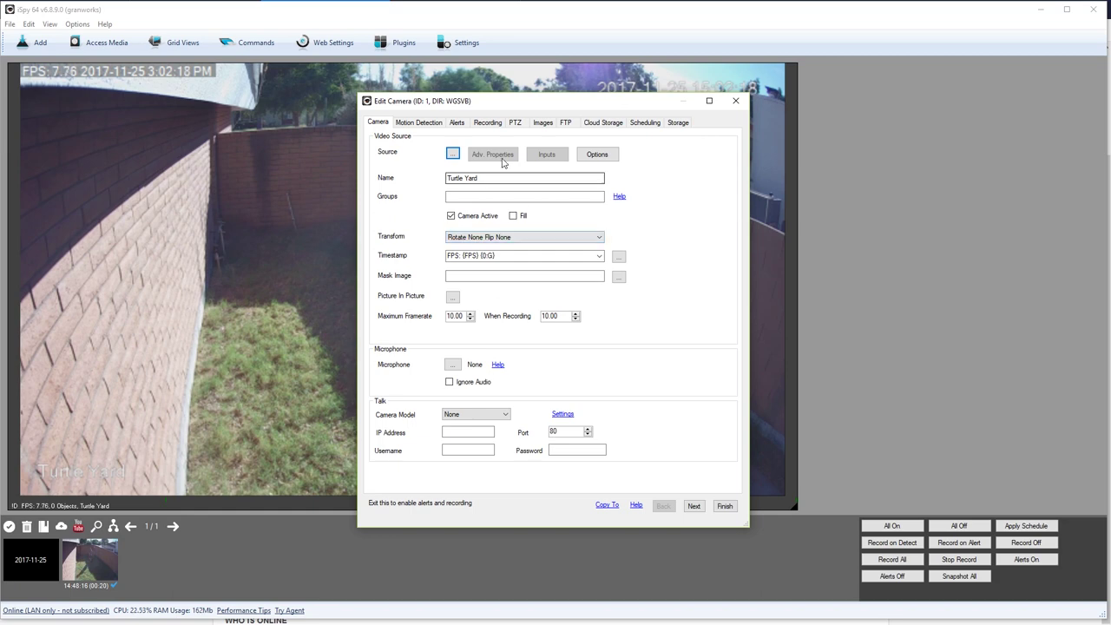
{"action": "left_click", "coordinate": [596, 154]}
{"action": "key", "text": "Escape"}
Lower the object tracking minimum width to 12 and reduce the minimum height
{"action": "left_click", "coordinate": [414, 123]}
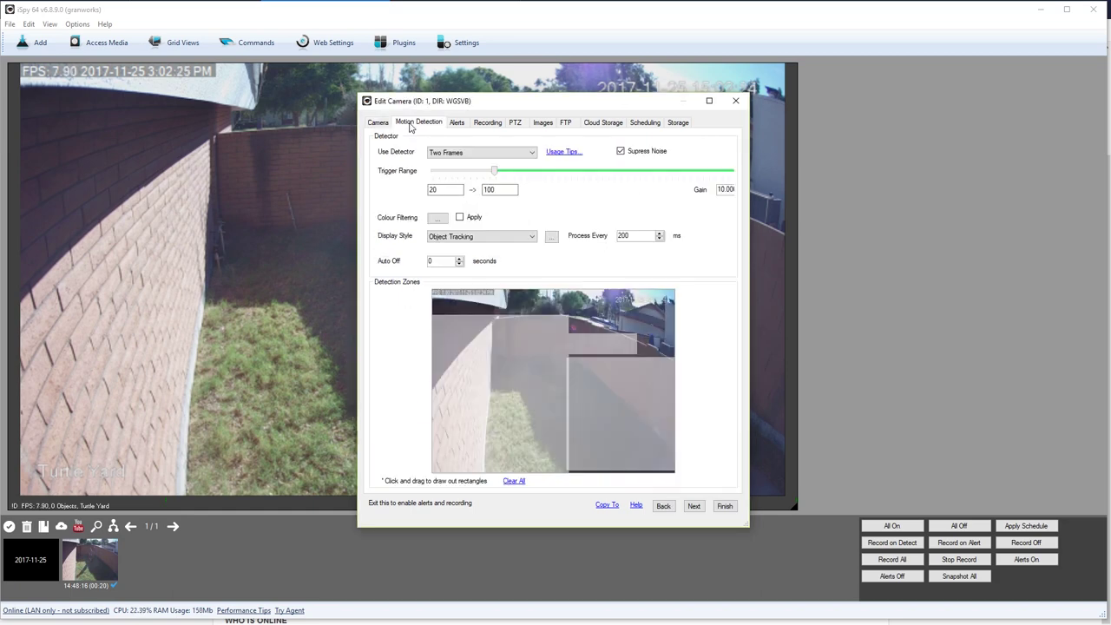
{"action": "left_click", "coordinate": [551, 236]}
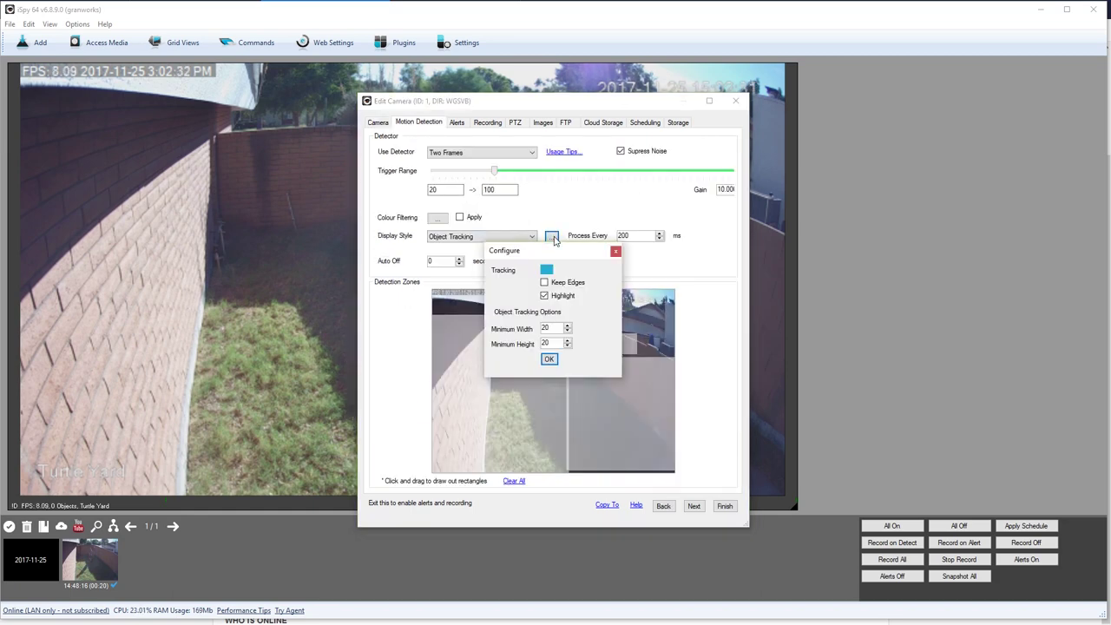
{"action": "left_click", "coordinate": [567, 332]}
{"action": "left_click", "coordinate": [568, 332]}
{"action": "left_click", "coordinate": [567, 332]}
{"action": "left_click", "coordinate": [568, 331]}
{"action": "left_click", "coordinate": [568, 332]}
{"action": "left_click", "coordinate": [568, 331]}
{"action": "left_click", "coordinate": [567, 346]}
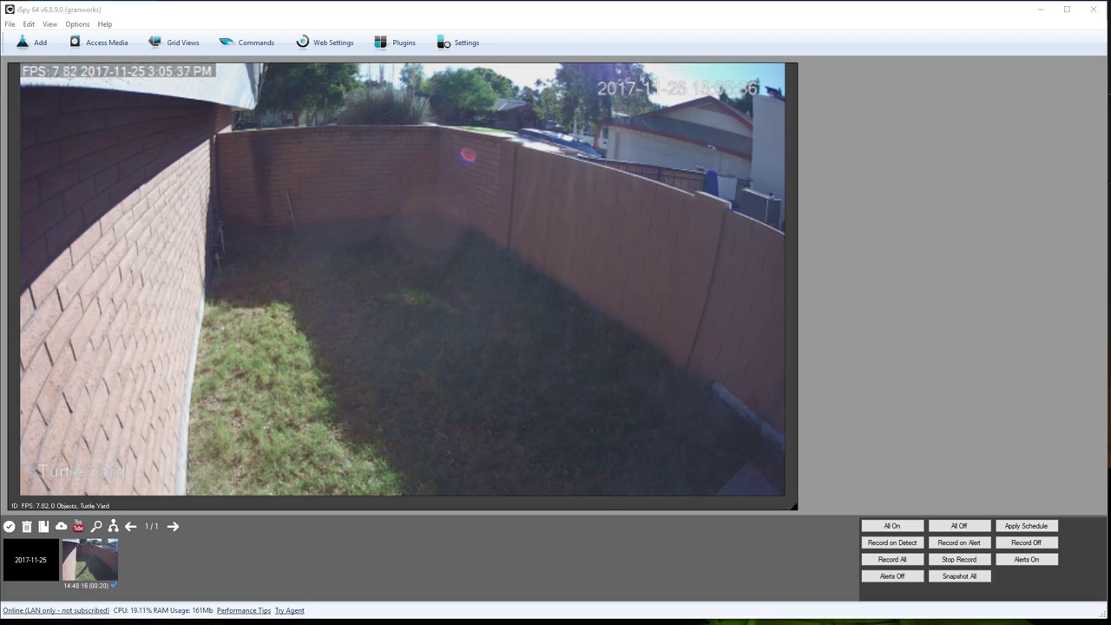
{"action": "left_click", "coordinate": [897, 434]}
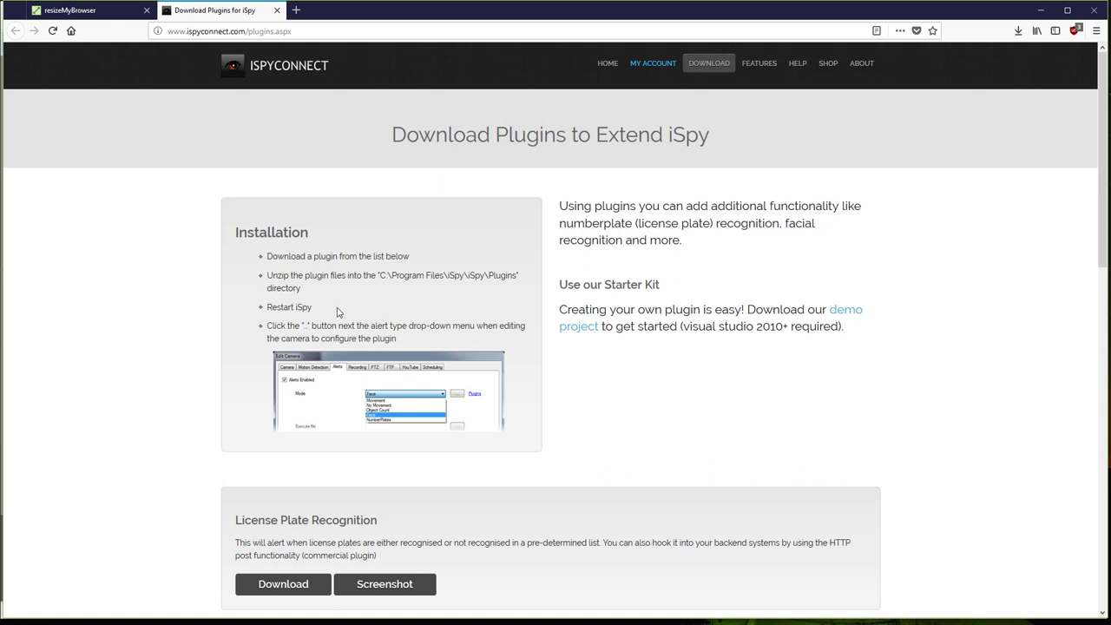
Download the Face Recognition plugin and open face.zip in Explorer
{"action": "scroll", "coordinate": [338, 312], "scroll_direction": "down", "scroll_amount": 4}
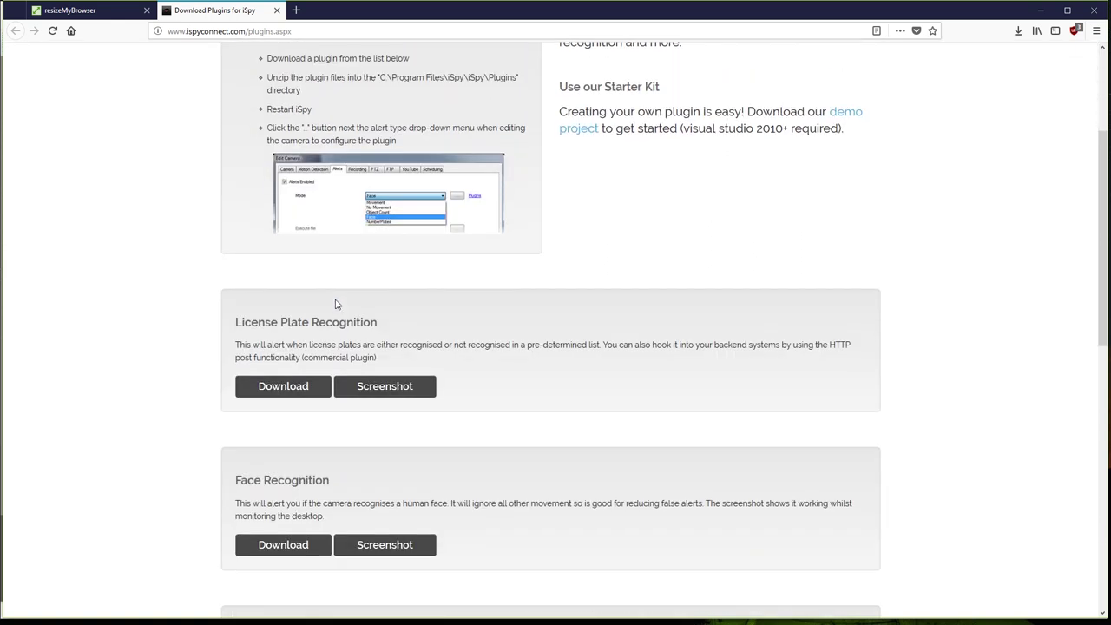
{"action": "scroll", "coordinate": [193, 372], "scroll_direction": "down", "scroll_amount": 4}
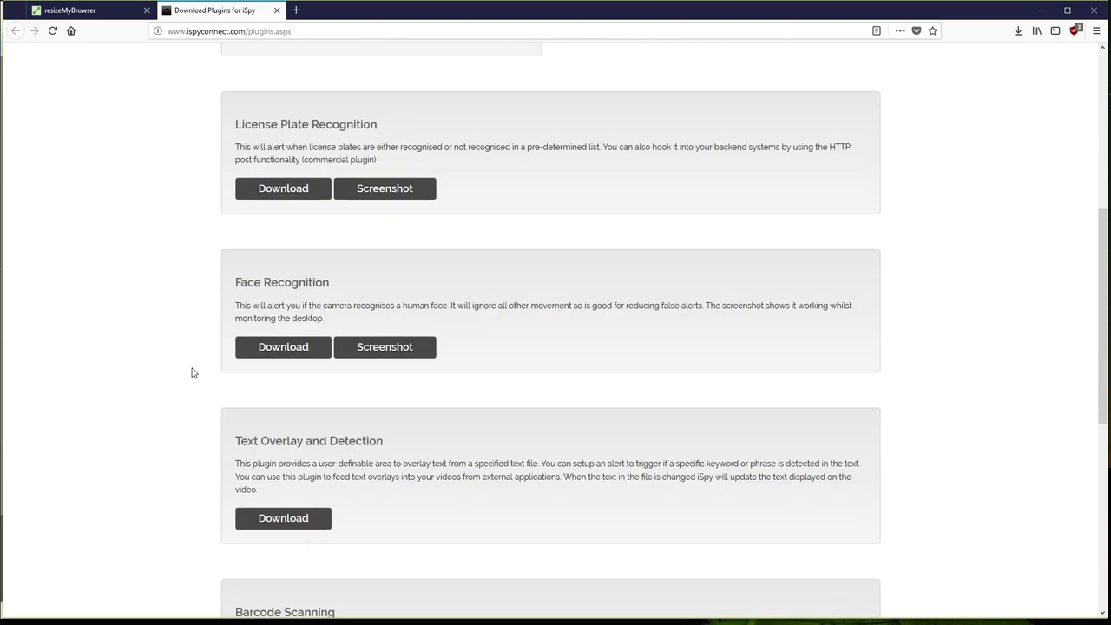
{"action": "left_click", "coordinate": [291, 349]}
{"action": "left_click", "coordinate": [280, 301]}
{"action": "left_click", "coordinate": [416, 371]}
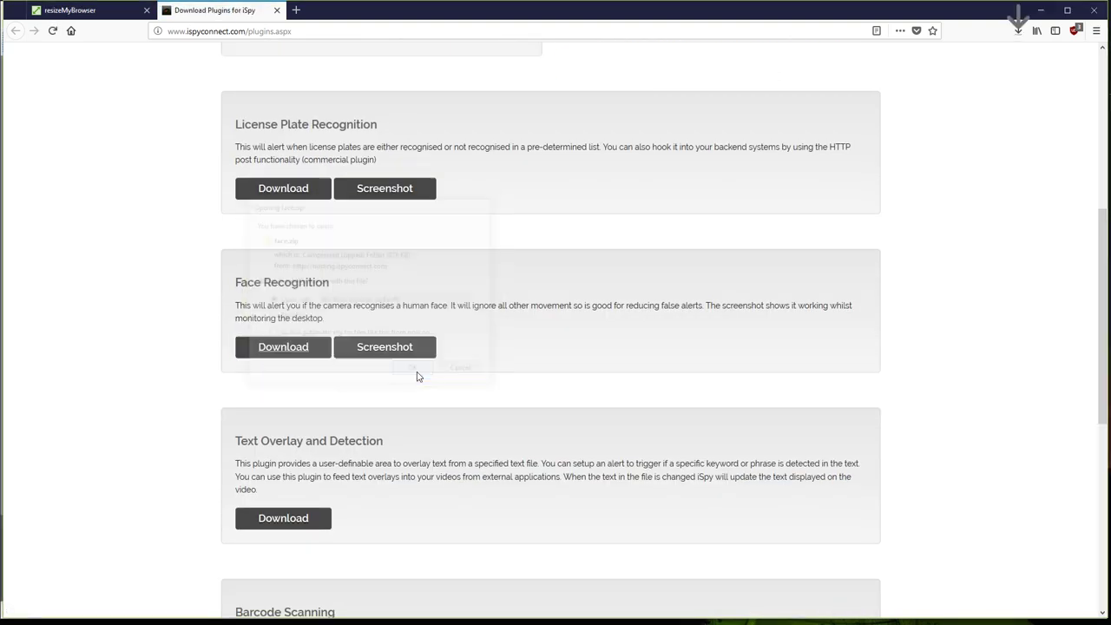
Extract face.zip into C:\Program Files\iSpy\Plugins, granting permission to continue
{"action": "left_click", "coordinate": [415, 169]}
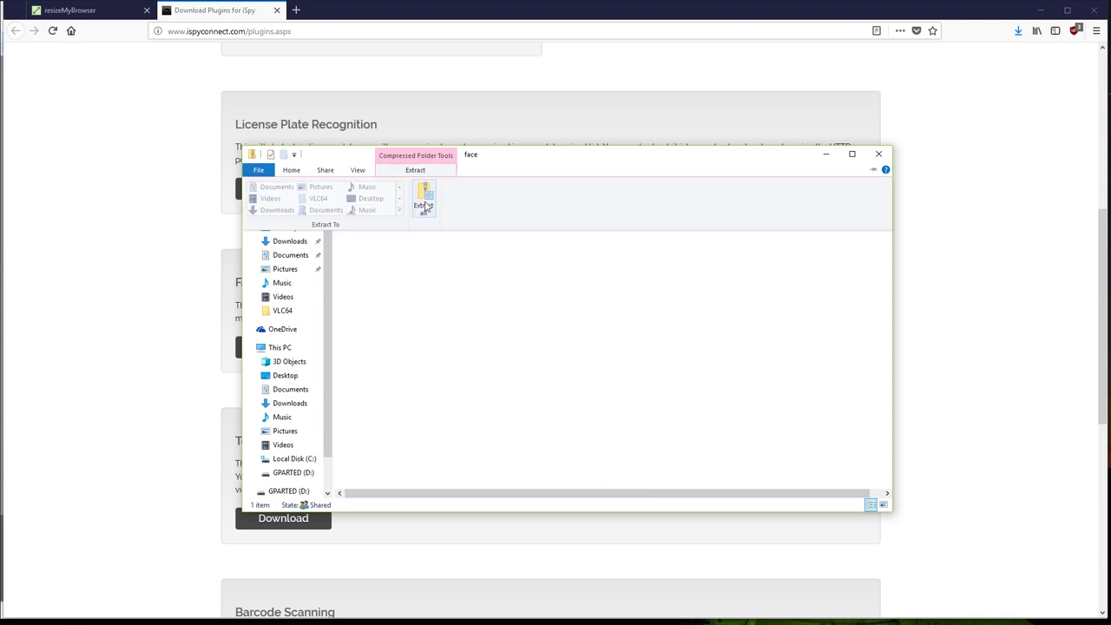
{"action": "left_click", "coordinate": [422, 198]}
{"action": "left_click", "coordinate": [684, 293]}
{"action": "left_click", "coordinate": [621, 247]}
{"action": "double_click", "coordinate": [510, 352]}
{"action": "left_click", "coordinate": [830, 548]}
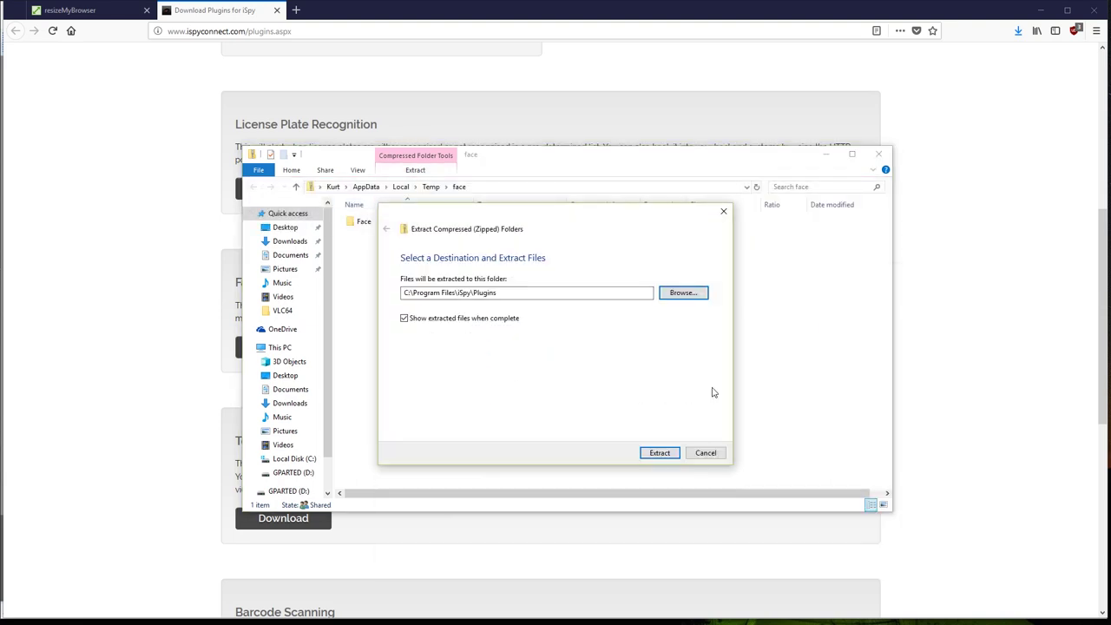
{"action": "left_click", "coordinate": [660, 452]}
{"action": "left_click", "coordinate": [525, 263]}
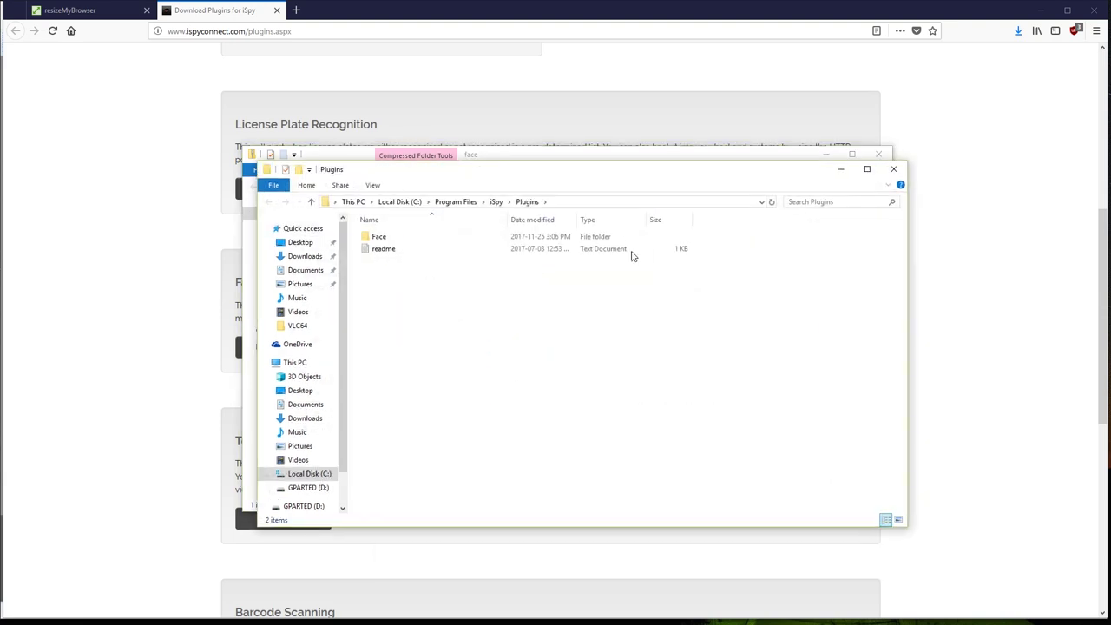
Exit iSpy so it can be relaunched with the Face plugin
{"action": "left_click", "coordinate": [898, 168]}
{"action": "scroll", "coordinate": [621, 177], "scroll_direction": "up", "scroll_amount": 5}
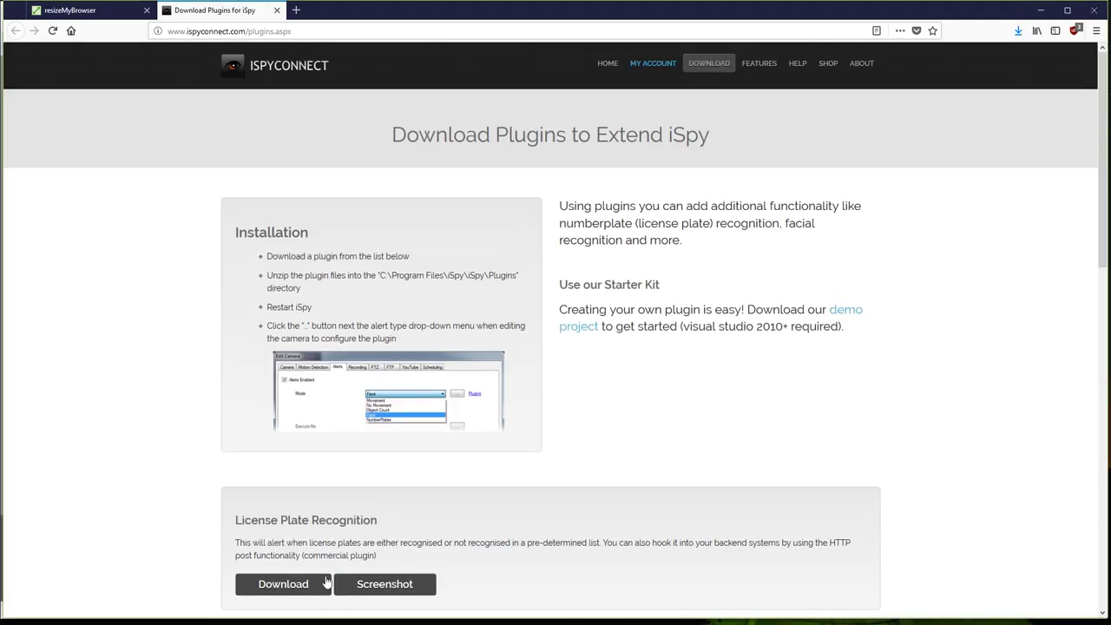
{"action": "key", "text": "alt+Tab"}
{"action": "left_click", "coordinate": [9, 23]}
{"action": "left_click", "coordinate": [41, 118]}
{"action": "key", "text": "super"}
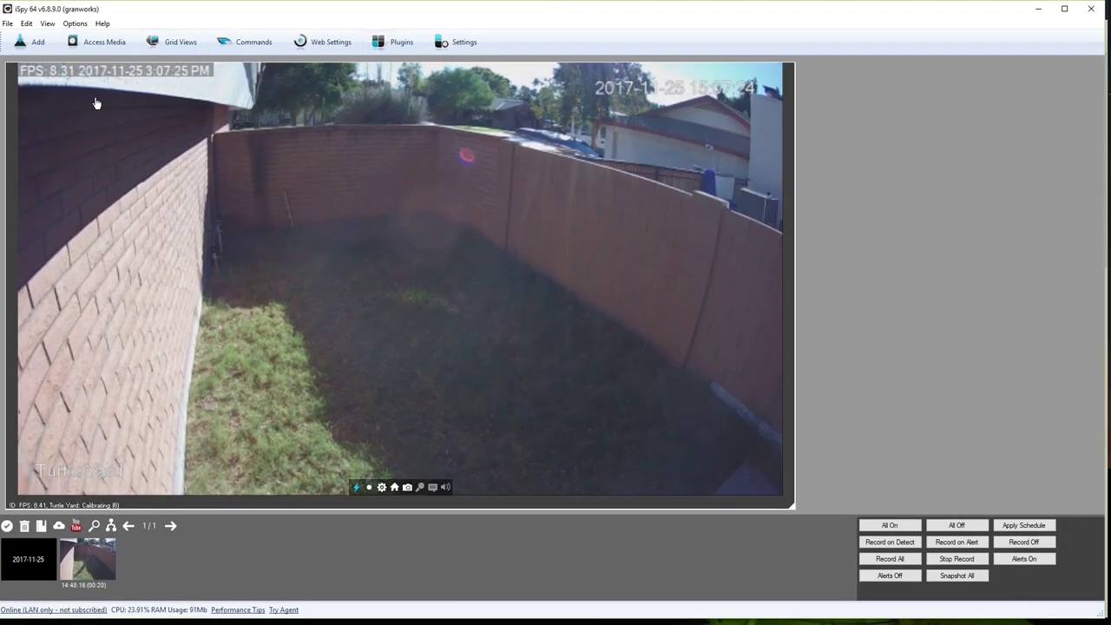
Check the Turtle Yard camera's motion detector, keeping Two Frames
{"action": "right_click", "coordinate": [95, 102]}
{"action": "left_click", "coordinate": [174, 213]}
{"action": "left_click", "coordinate": [417, 121]}
{"action": "left_click", "coordinate": [484, 151]}
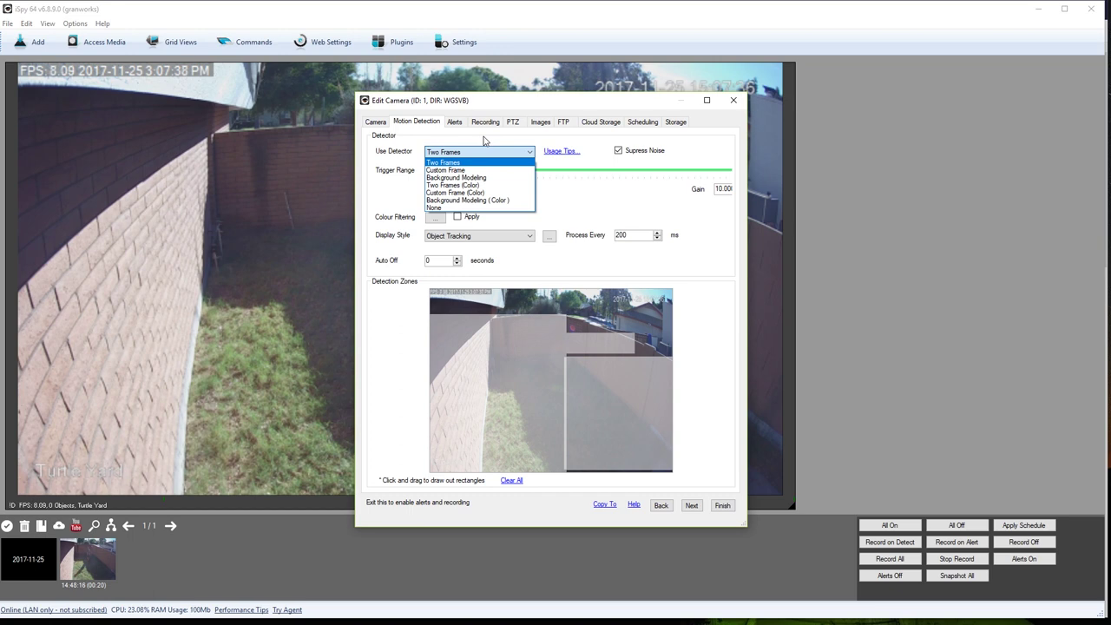
{"action": "left_click", "coordinate": [455, 124]}
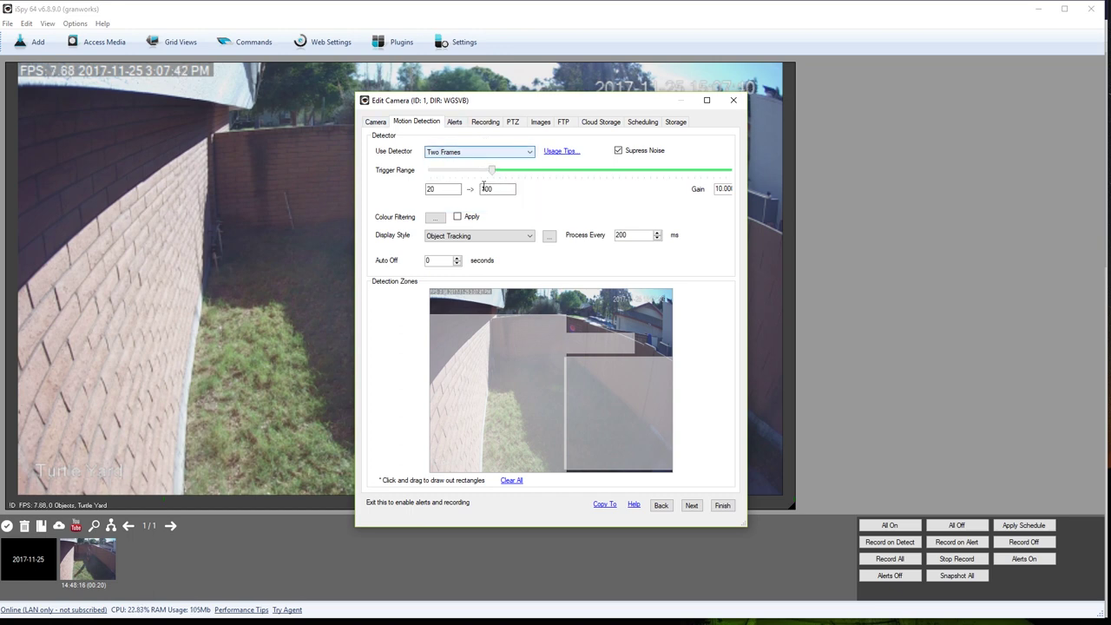
Set the camera's alert mode to Face
{"action": "left_click", "coordinate": [455, 124]}
{"action": "left_click", "coordinate": [491, 158]}
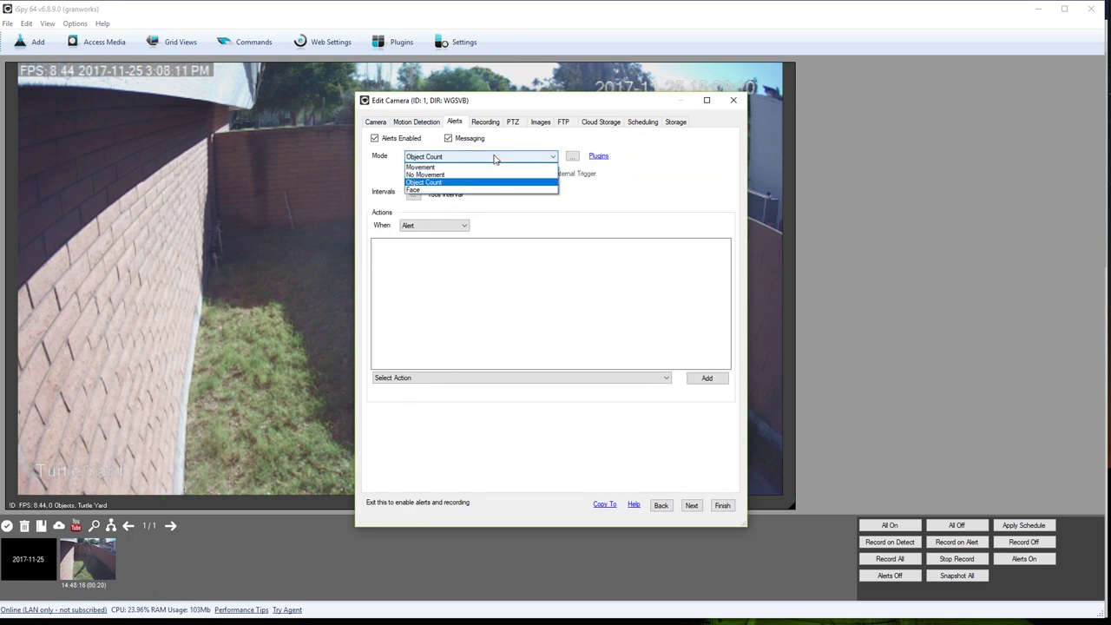
{"action": "left_click", "coordinate": [467, 190]}
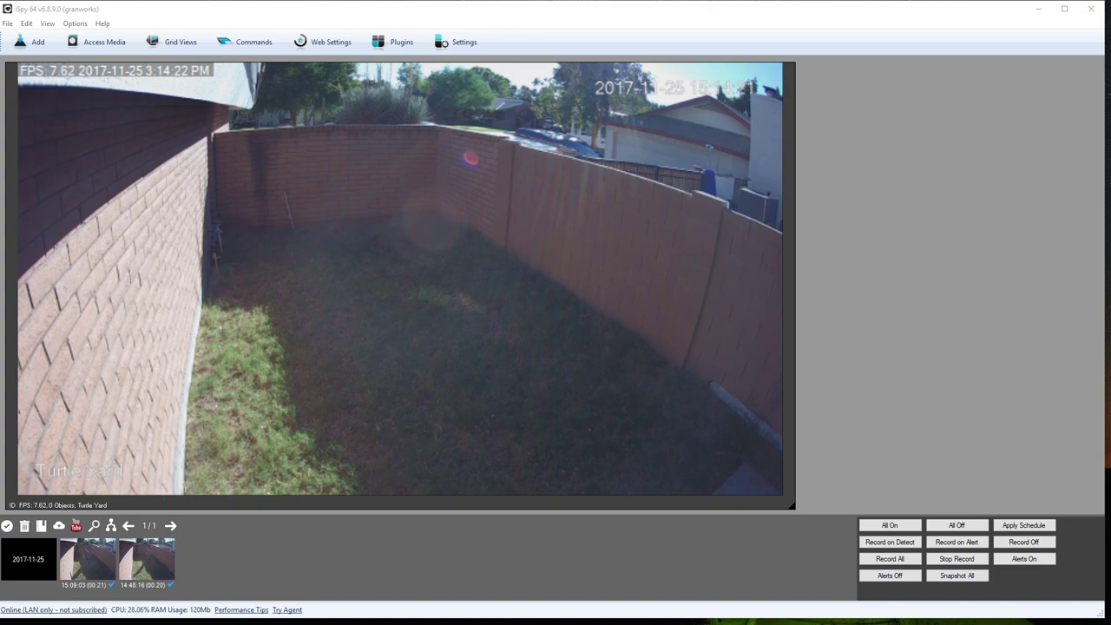
{"action": "left_click", "coordinate": [298, 608]}
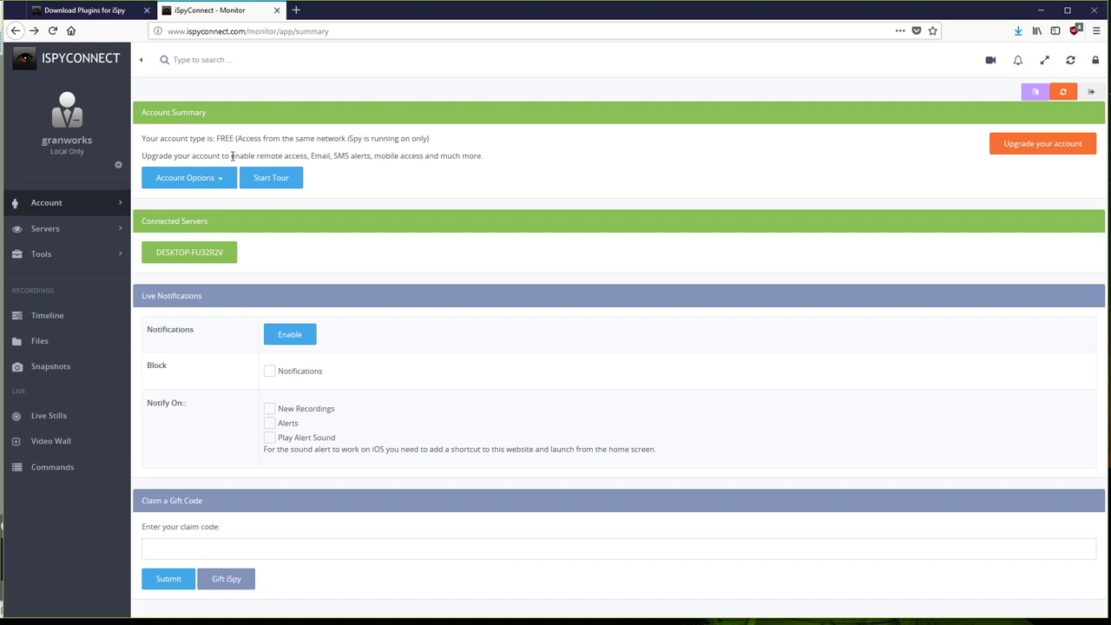
Review the remote access upgrade benefits and open the subscription plans page
{"action": "left_click_drag", "start_coordinate": [224, 156], "coordinate": [441, 154]}
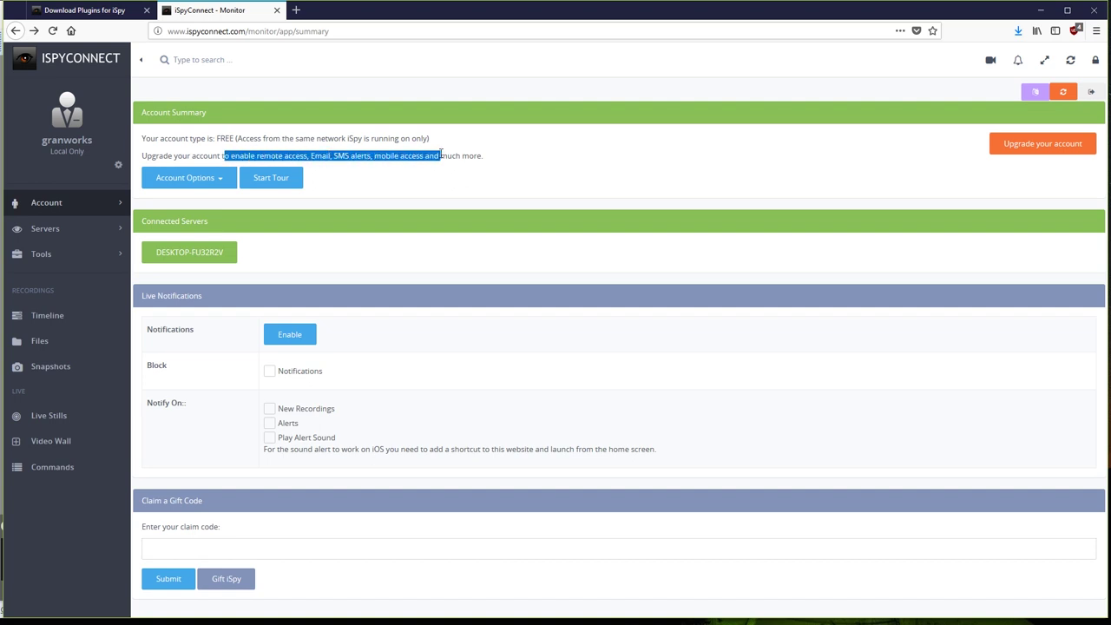
{"action": "left_click", "coordinate": [219, 179]}
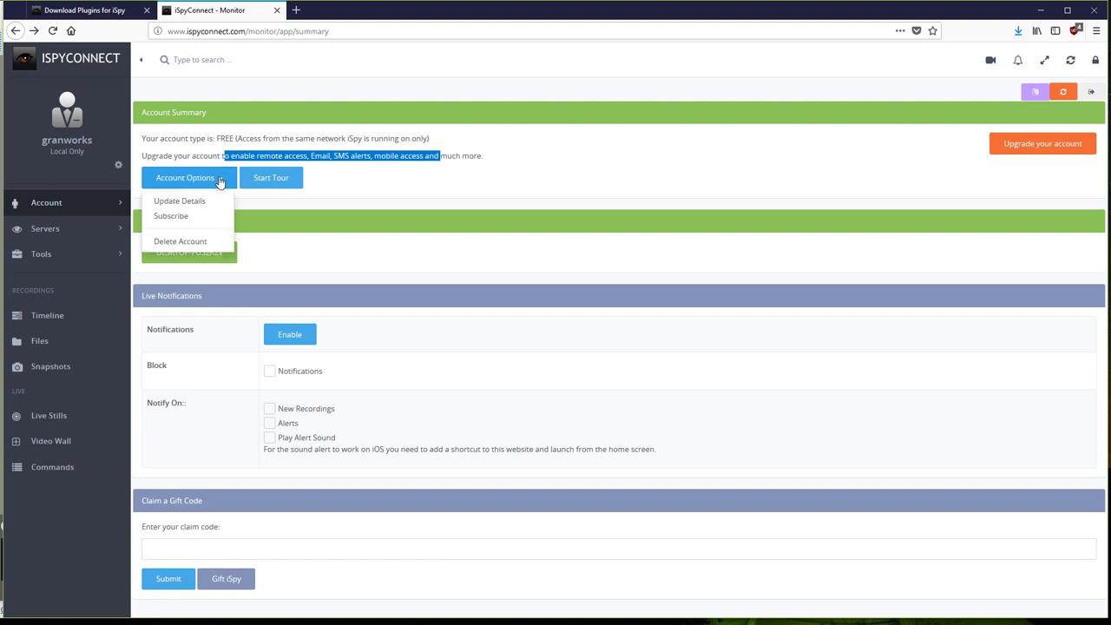
{"action": "left_click", "coordinate": [175, 218]}
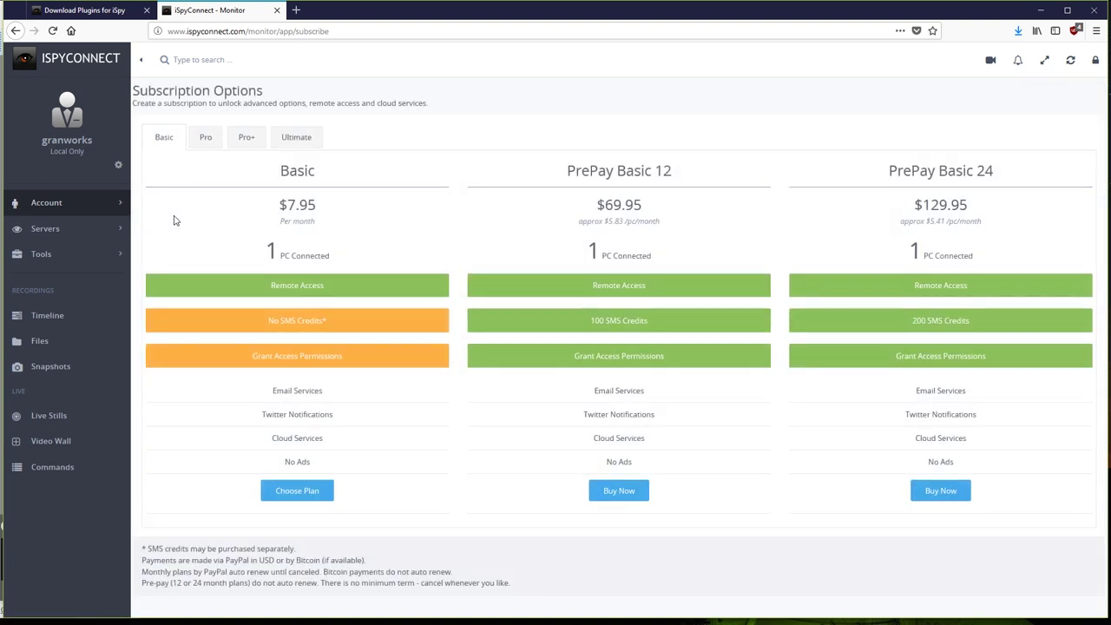
Compare the Basic plan's monthly price and Remote Access with the Ultimate plans
{"action": "left_click_drag", "start_coordinate": [279, 204], "coordinate": [337, 206]}
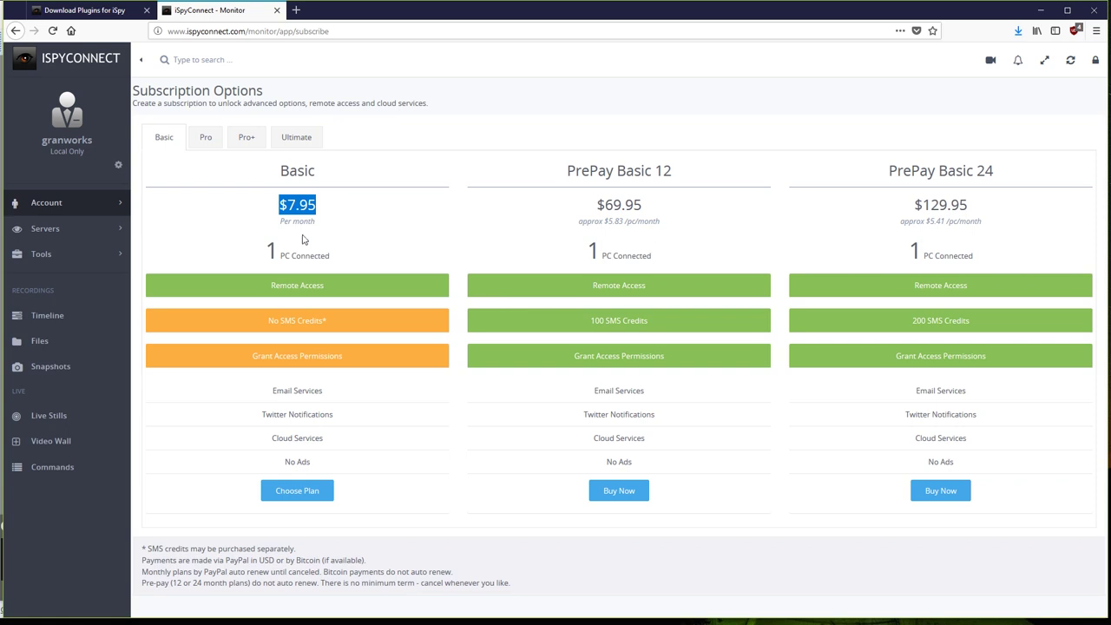
{"action": "double_click", "coordinate": [306, 222]}
{"action": "double_click", "coordinate": [298, 286]}
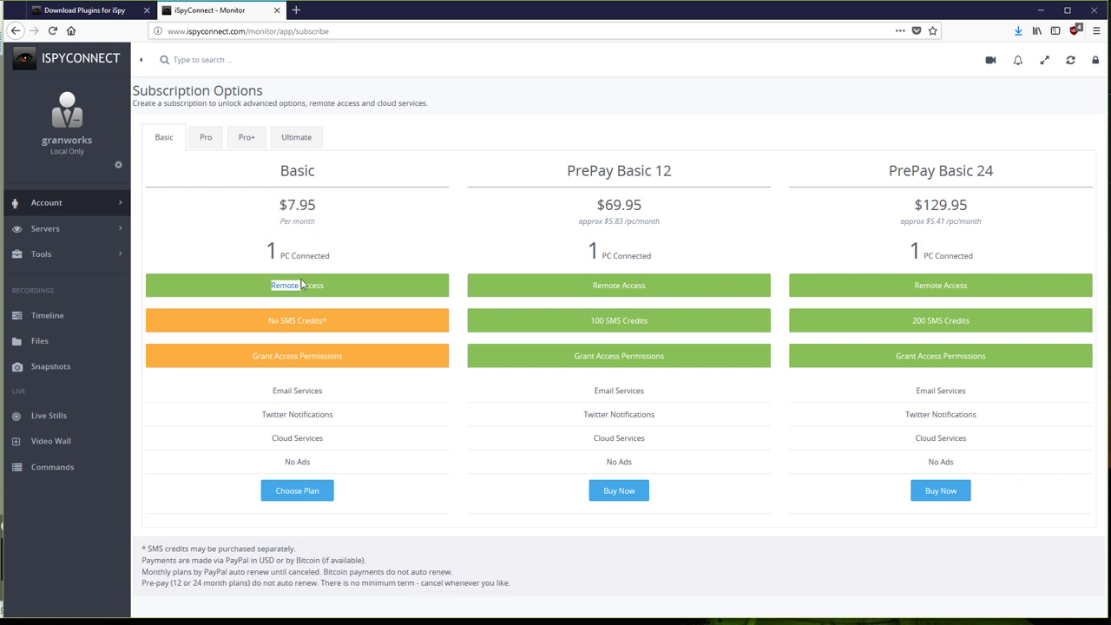
{"action": "left_click", "coordinate": [371, 248]}
{"action": "left_click", "coordinate": [296, 139]}
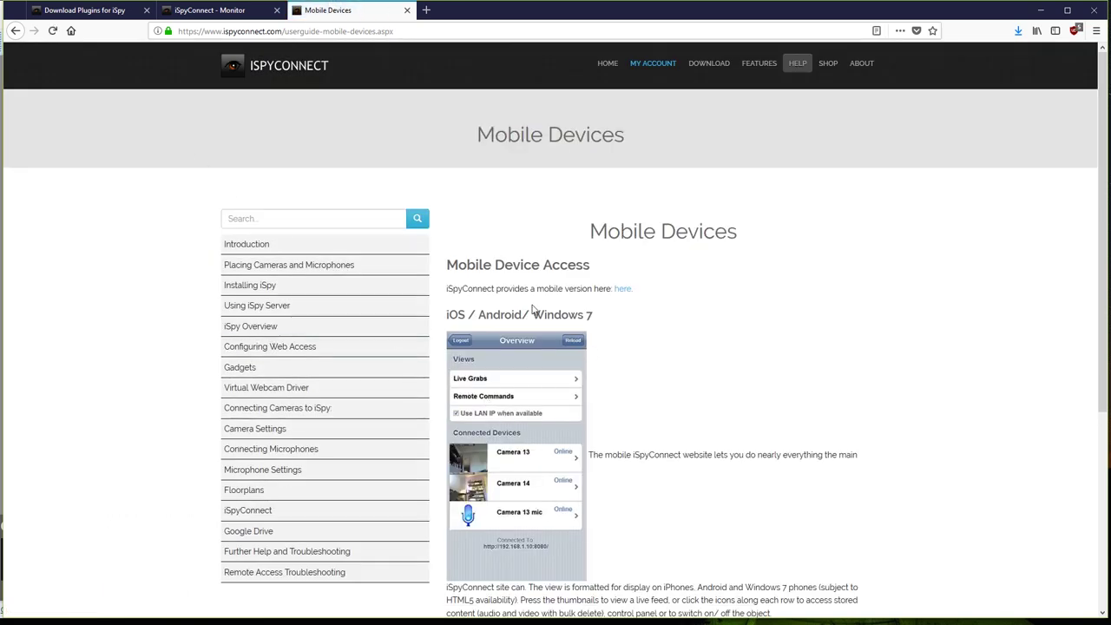
Try iSpyConnect's mobile view of Turtle Yard through Watch All and Live Grabs, then close that tab
{"action": "left_click", "coordinate": [624, 290]}
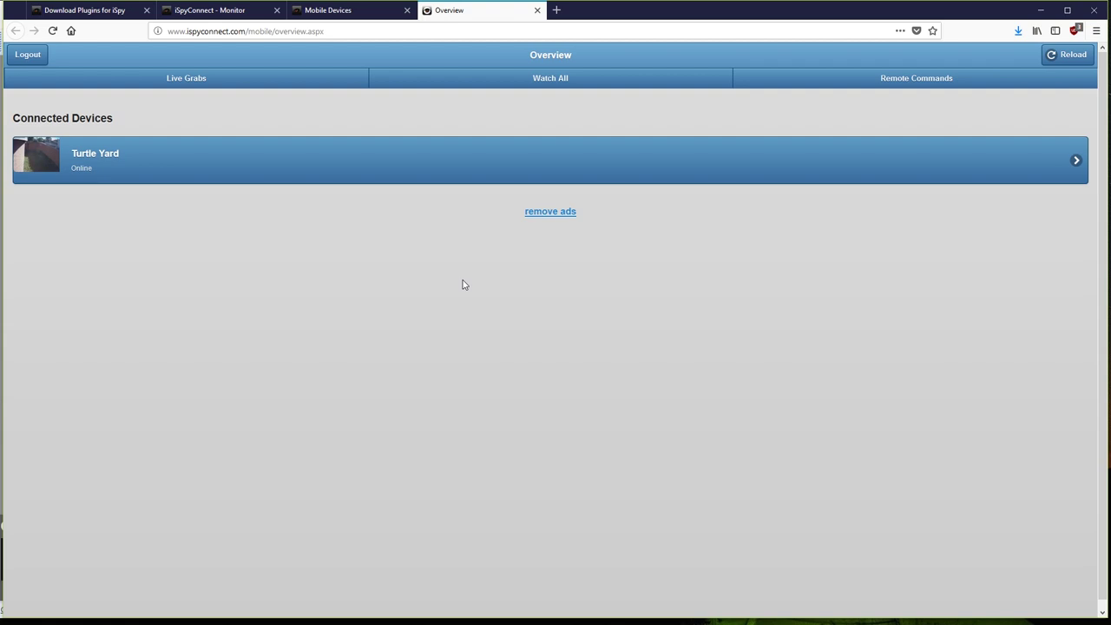
{"action": "left_click", "coordinate": [511, 82]}
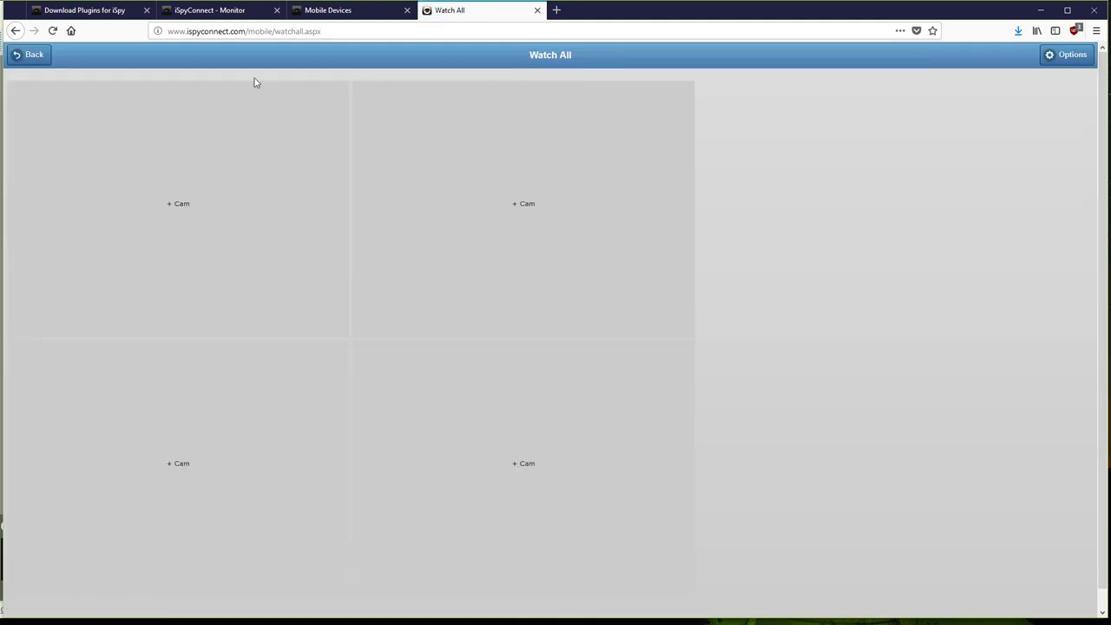
{"action": "left_click", "coordinate": [47, 56]}
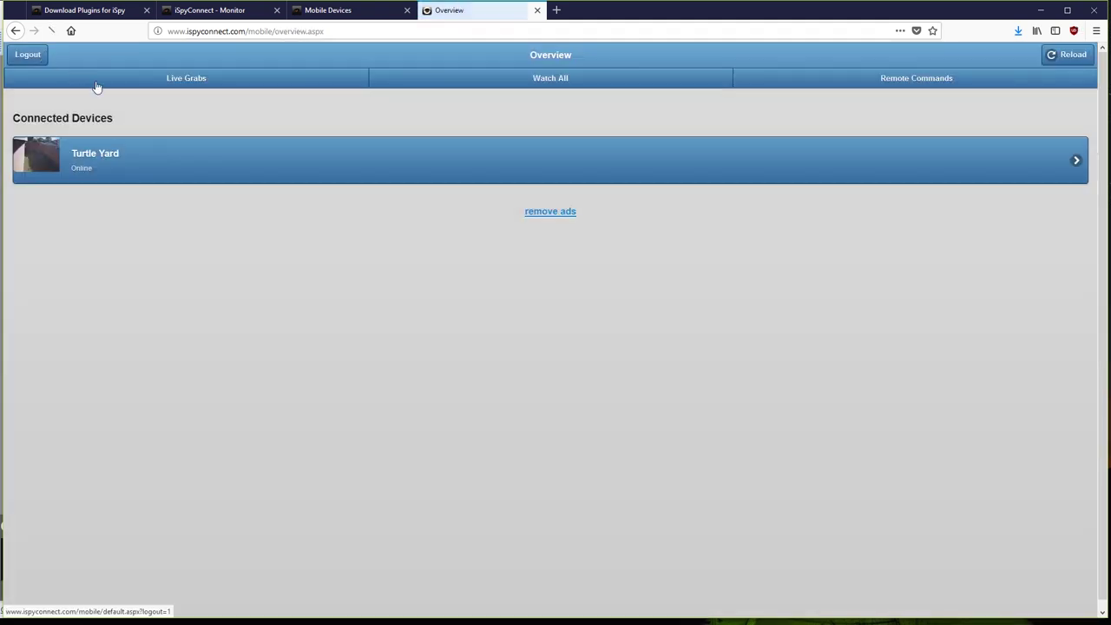
{"action": "left_click", "coordinate": [206, 86]}
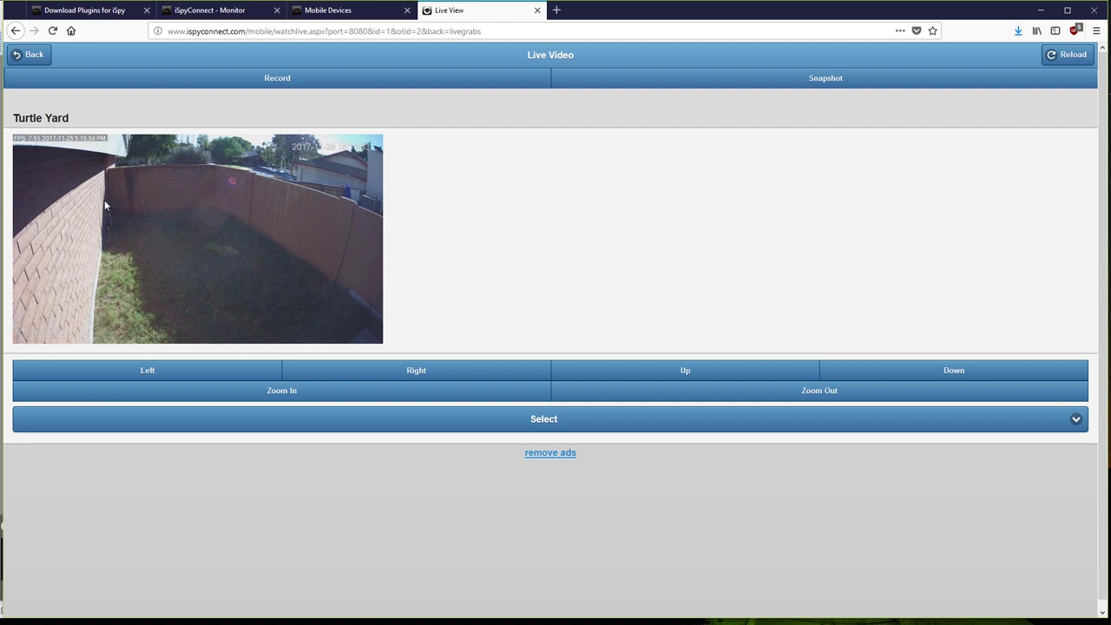
{"action": "left_click", "coordinate": [35, 55]}
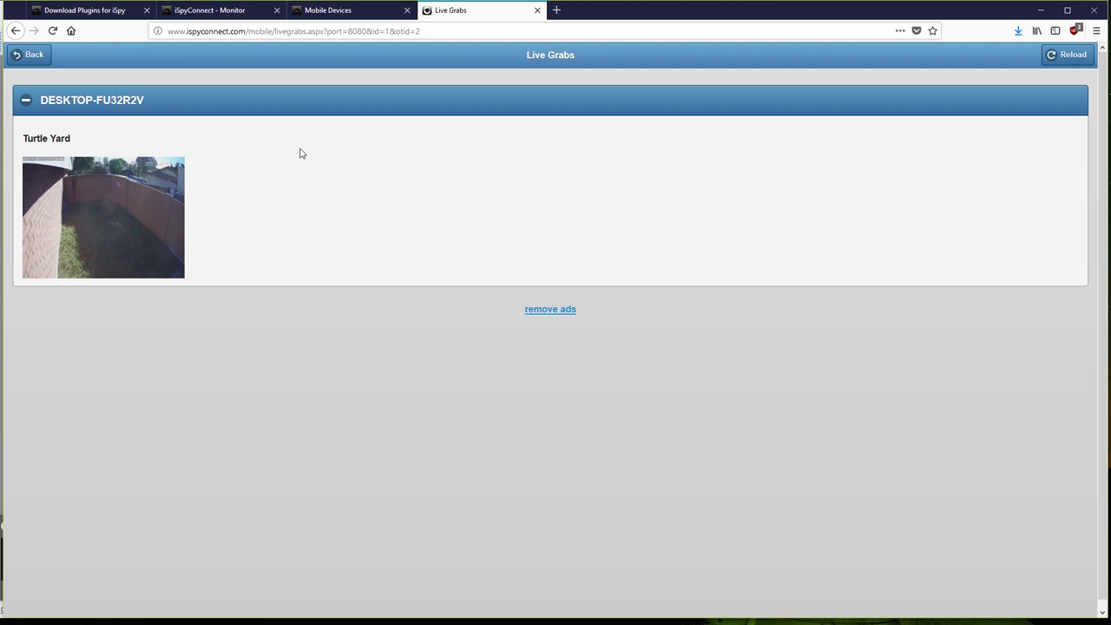
{"action": "left_click", "coordinate": [538, 10]}
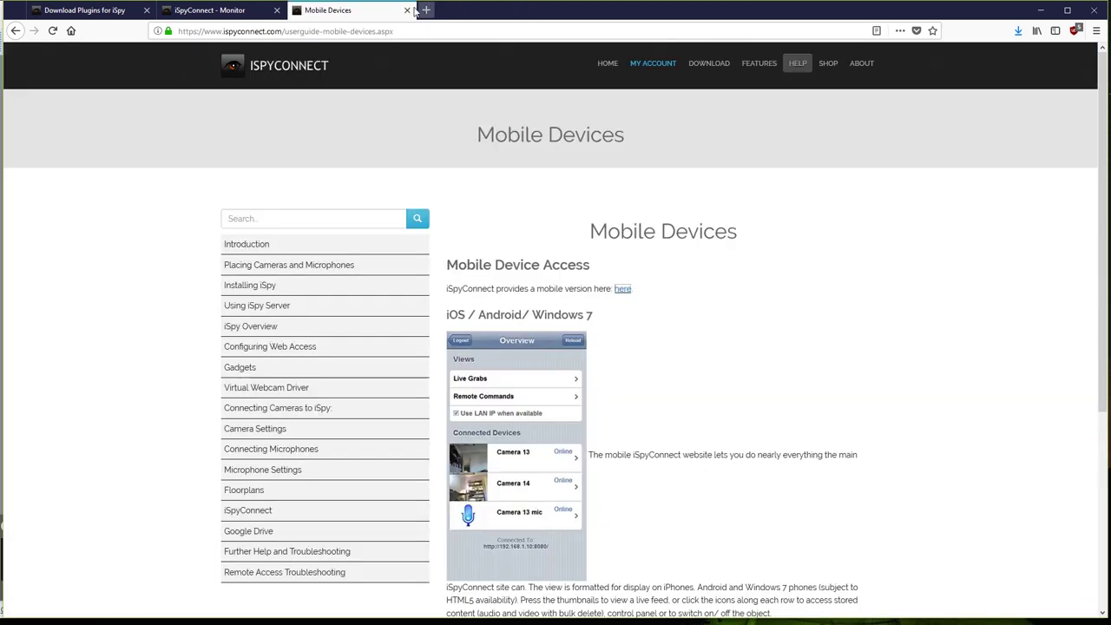
Close the Mobile Devices guide tab and switch back to the iSpy window
{"action": "left_click", "coordinate": [406, 12]}
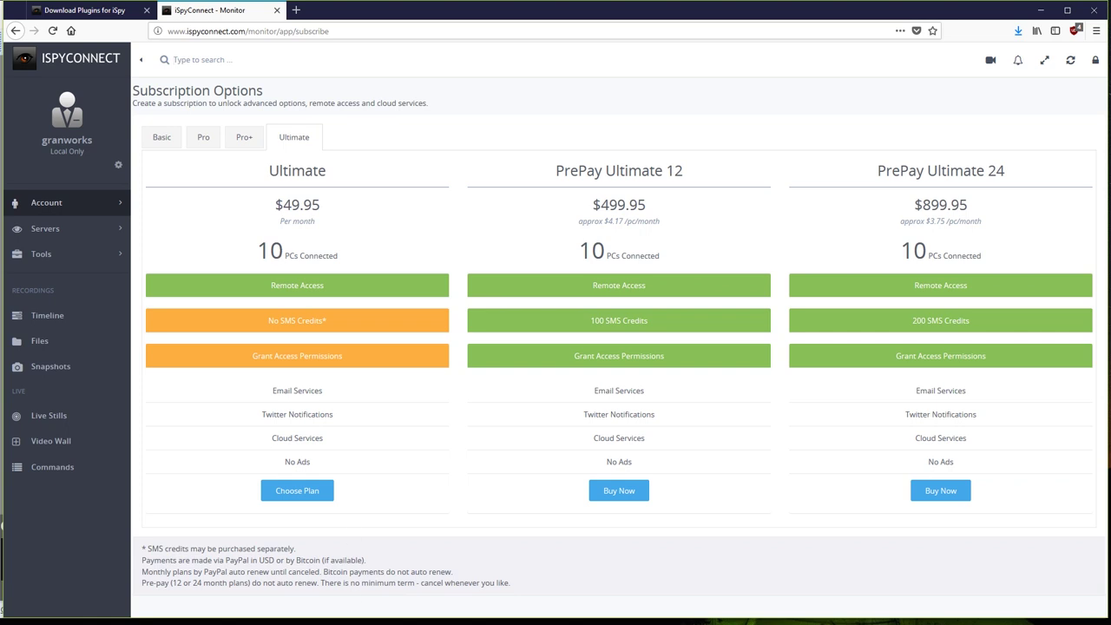
{"action": "left_click", "coordinate": [385, 603]}
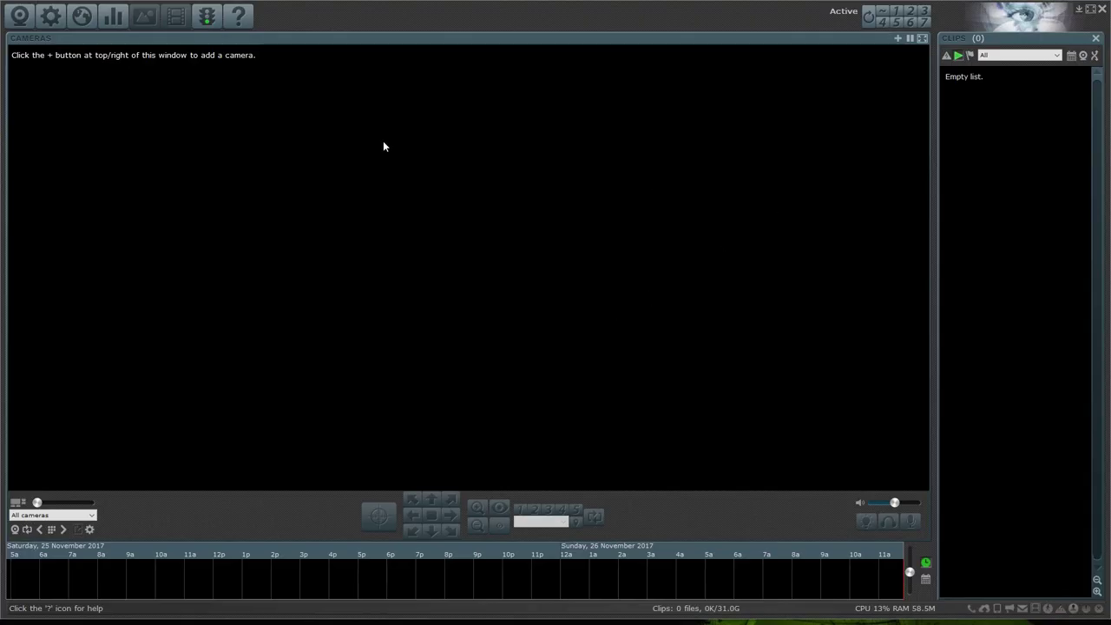
Add a camera named 'Turtle Yard', short name 'turtle', with direct-to-disc recording enabled
{"action": "left_click", "coordinate": [897, 39]}
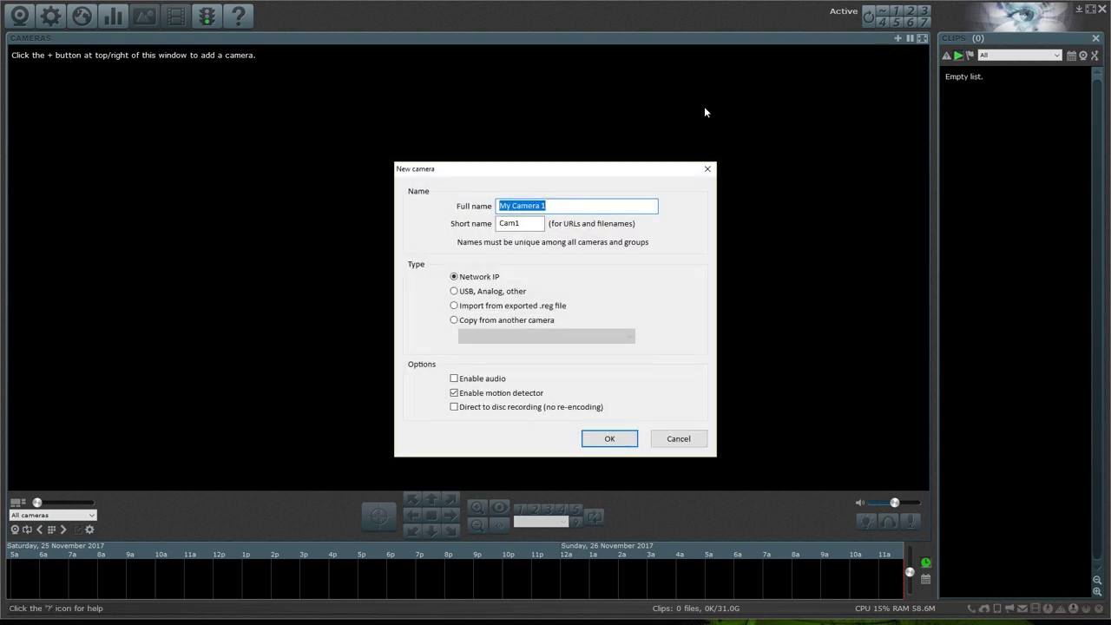
{"action": "type", "text": "Turtle Yard"}
{"action": "key", "text": "Tab"}
{"action": "type", "text": "tu"}
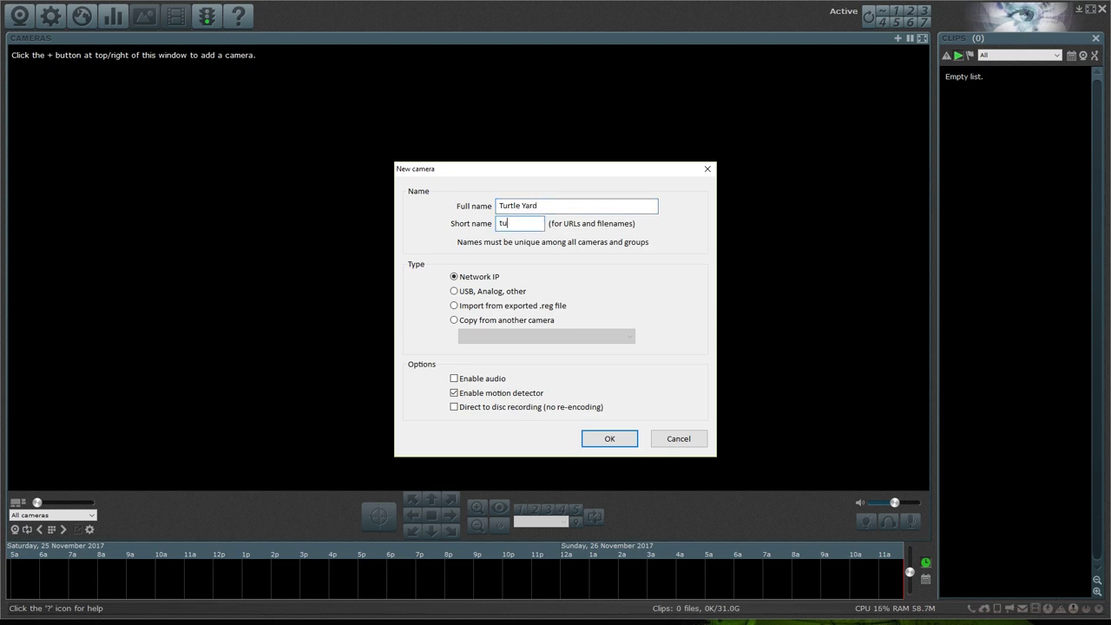
{"action": "key", "text": "Tab"}
{"action": "left_click", "coordinate": [517, 409]}
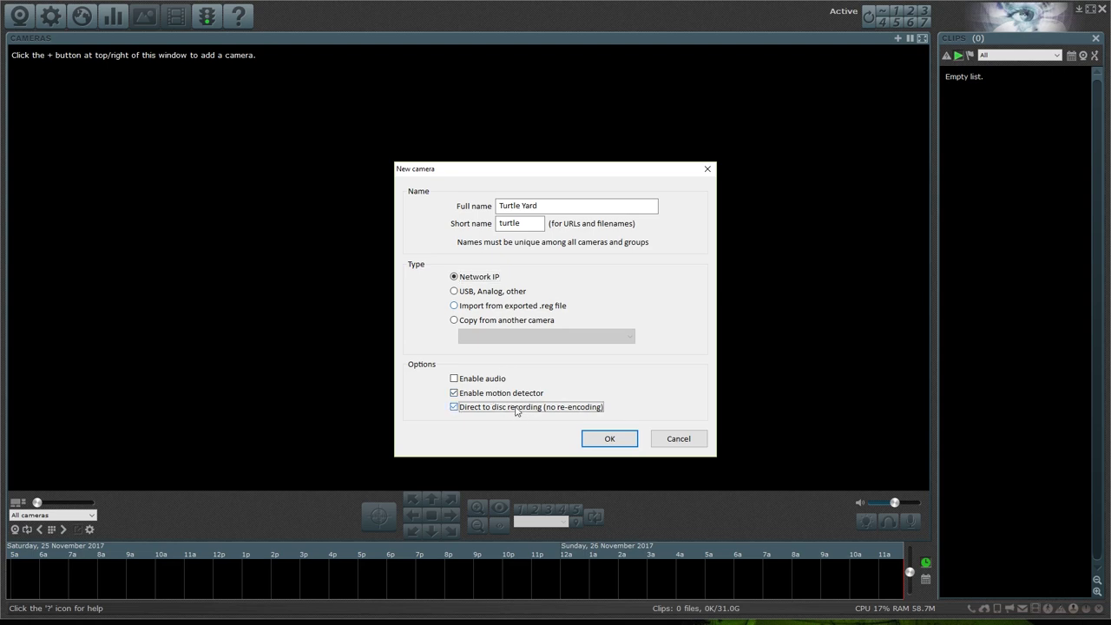
{"action": "left_click", "coordinate": [610, 439]}
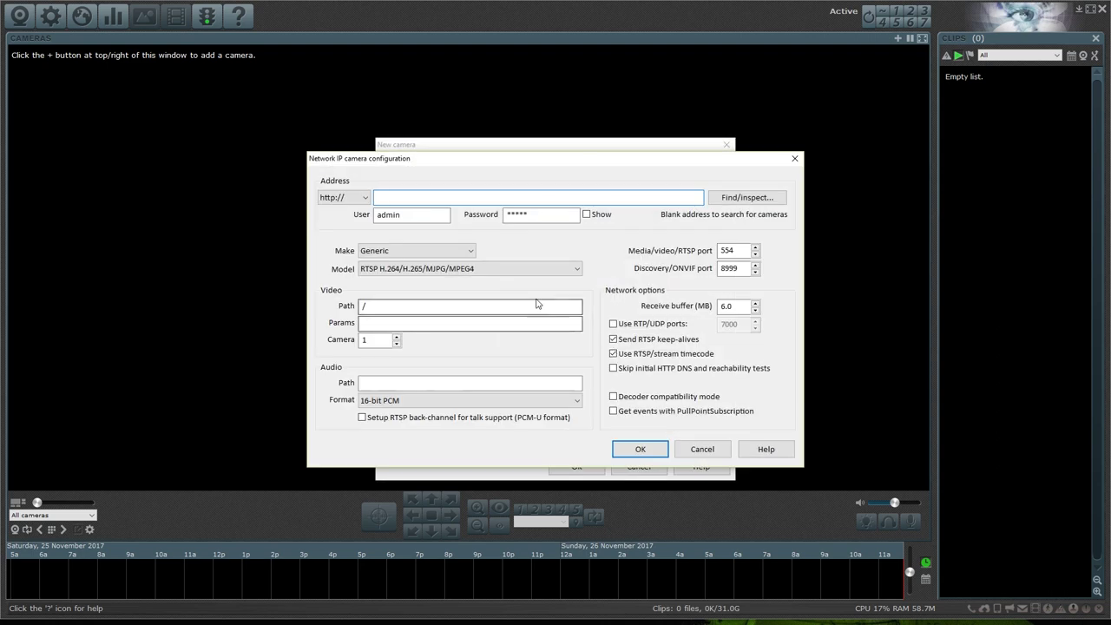
Discover and inspect the LOREX camera at 192.168.1.61:80 to fill the connection settings
{"action": "left_click", "coordinate": [744, 199]}
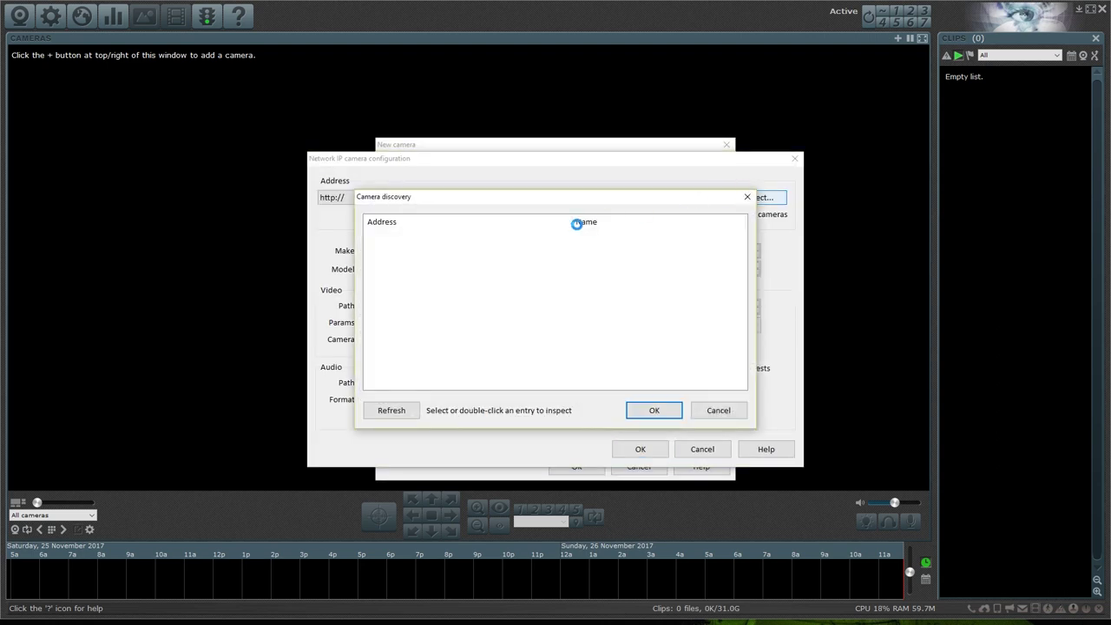
{"action": "left_click", "coordinate": [436, 250]}
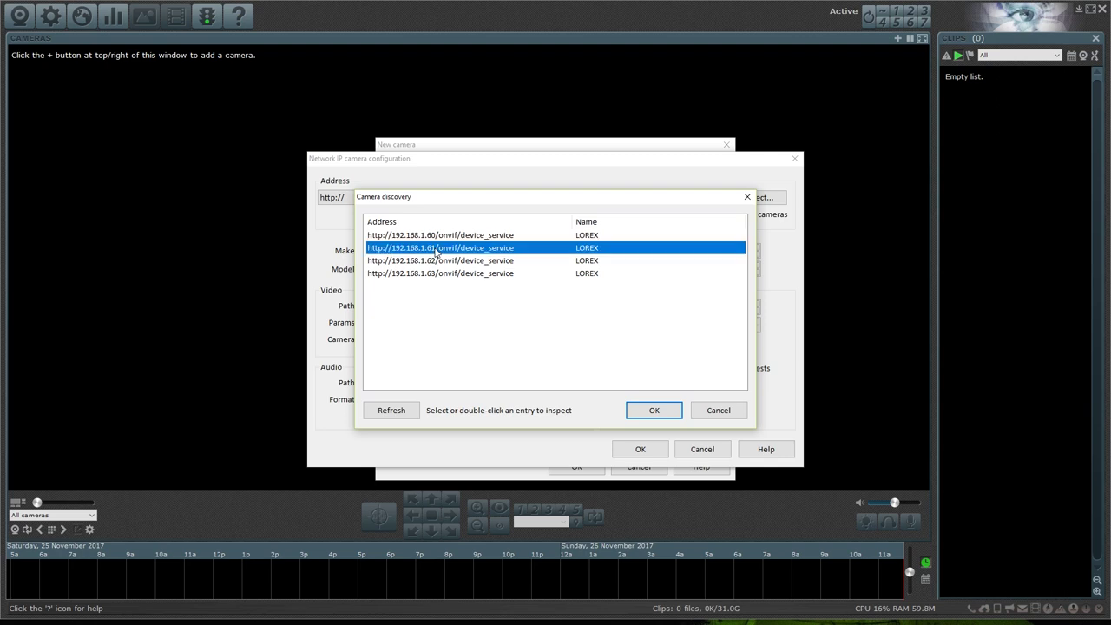
{"action": "double_click", "coordinate": [437, 248]}
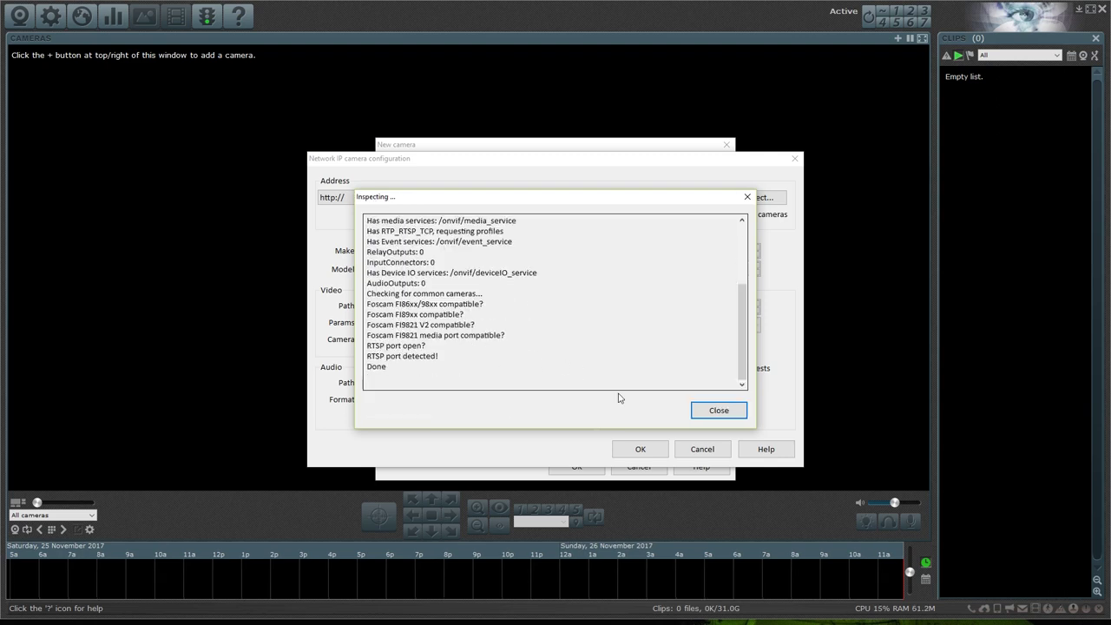
{"action": "left_click", "coordinate": [711, 411]}
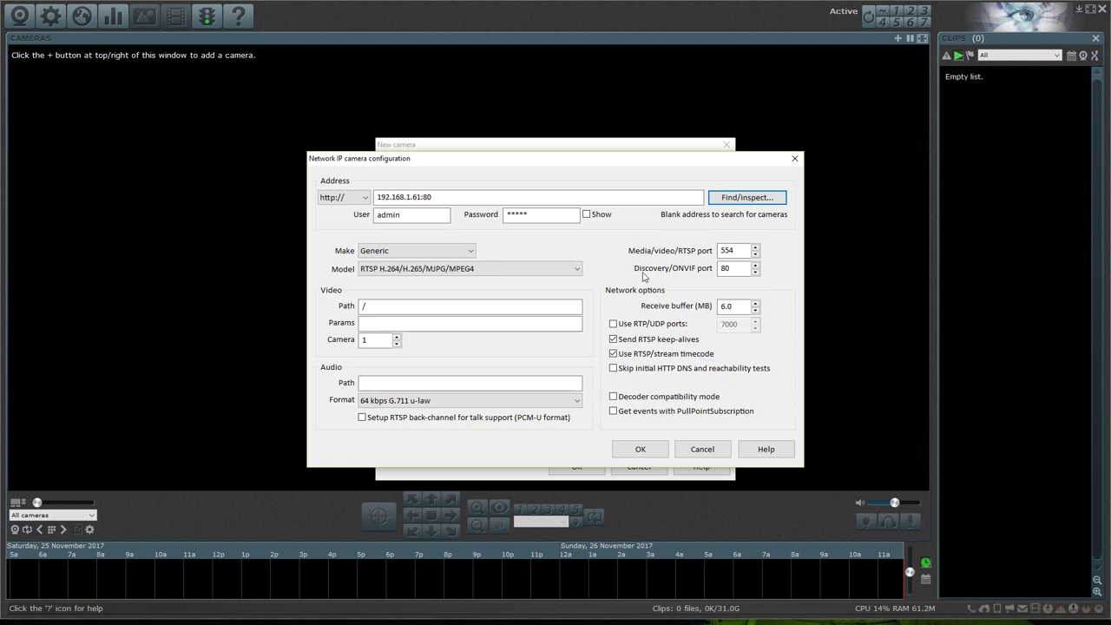
Enter the camera's login user name and password and confirm the connection settings
{"action": "double_click", "coordinate": [422, 214]}
{"action": "key", "text": "Tab"}
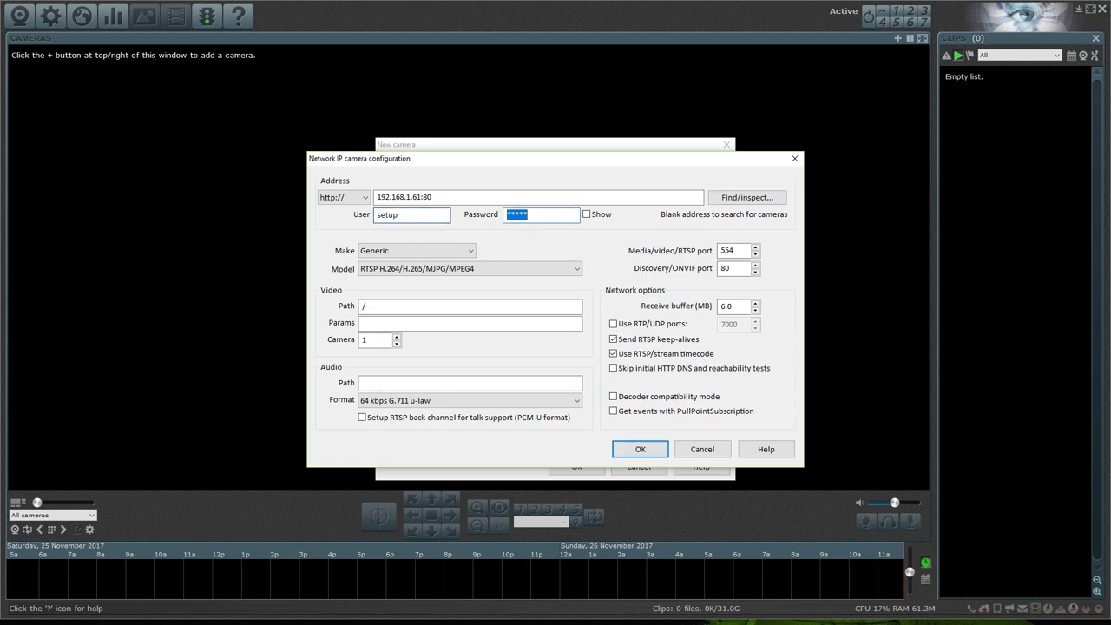
{"action": "left_click", "coordinate": [644, 449]}
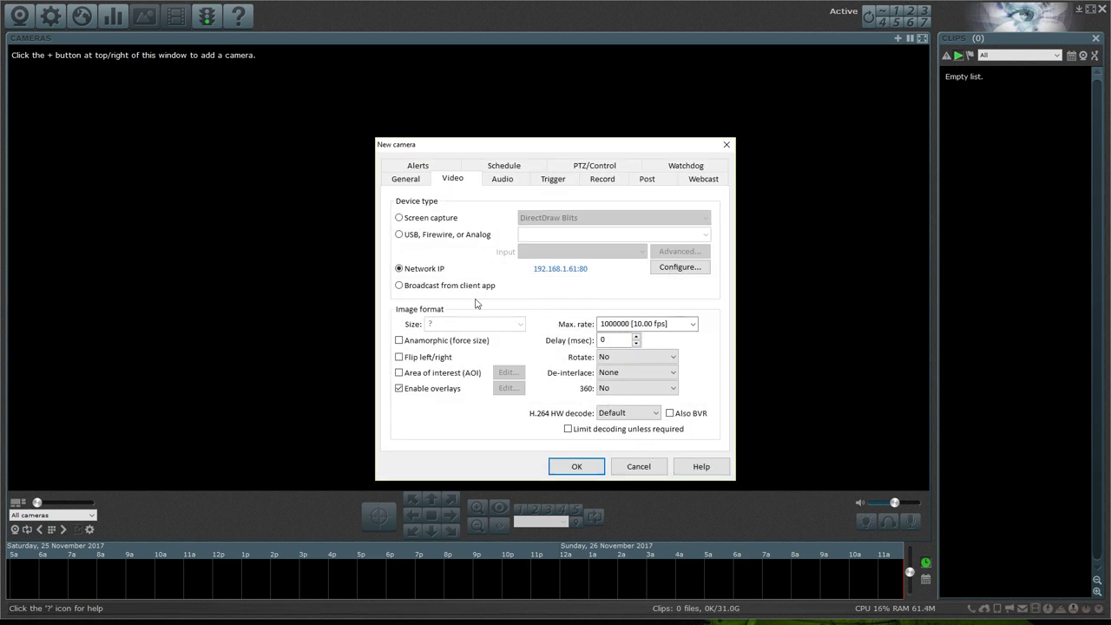
Keep H.264 decoding at Default; set motion sensor to 'Highlight and rectangles' with high-definition detection
{"action": "left_click", "coordinate": [640, 413]}
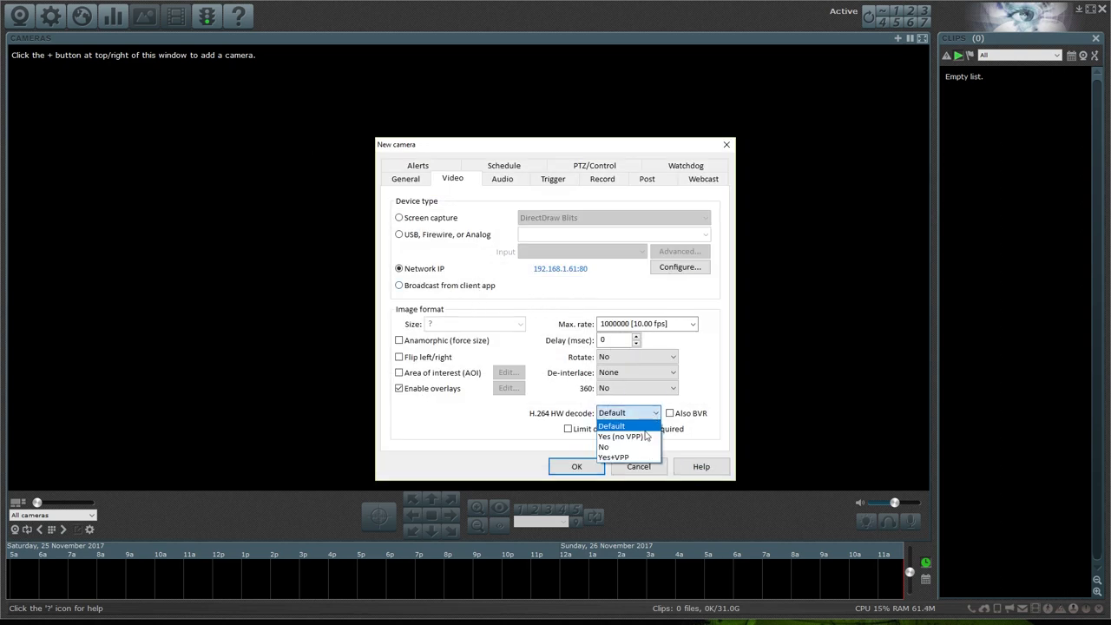
{"action": "left_click", "coordinate": [714, 392]}
{"action": "left_click", "coordinate": [553, 179]}
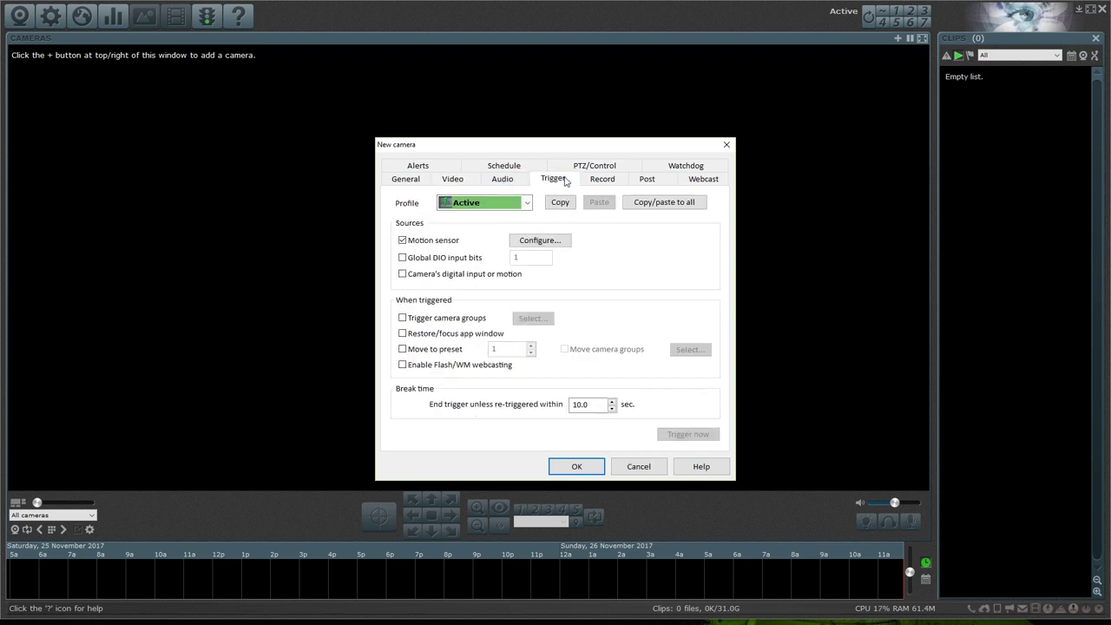
{"action": "left_click", "coordinate": [537, 245]}
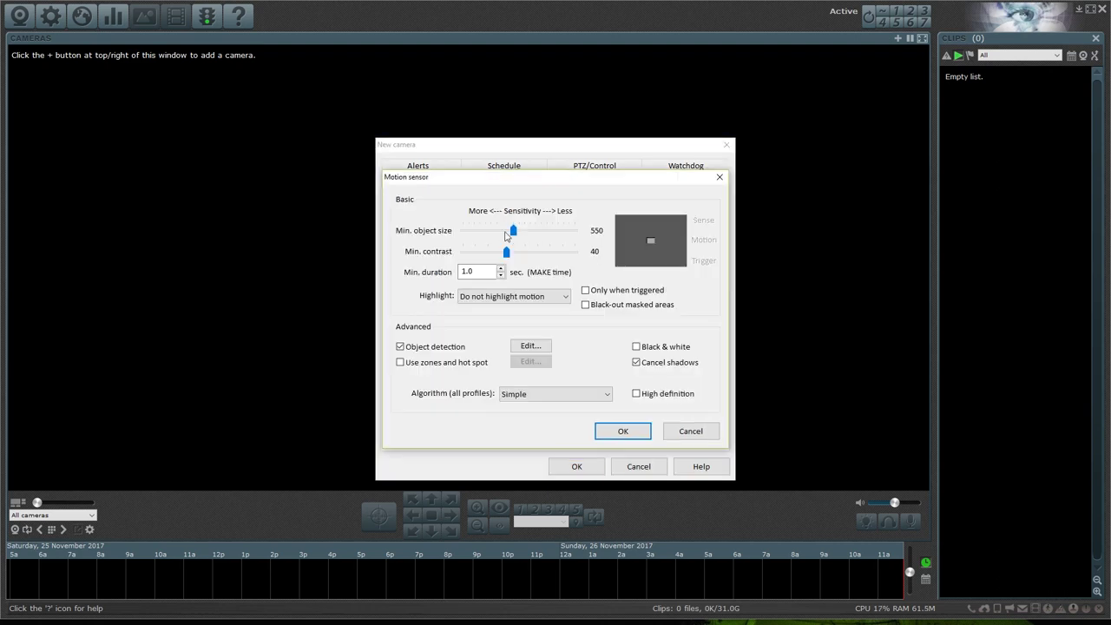
{"action": "left_click", "coordinate": [534, 297]}
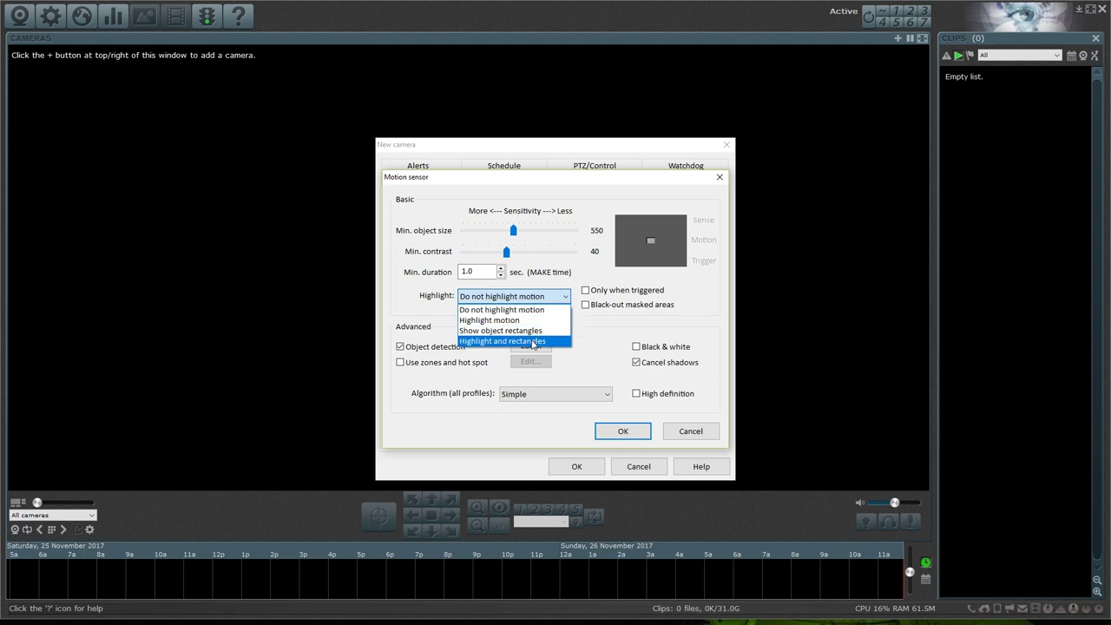
{"action": "left_click", "coordinate": [532, 340]}
{"action": "left_click", "coordinate": [530, 346]}
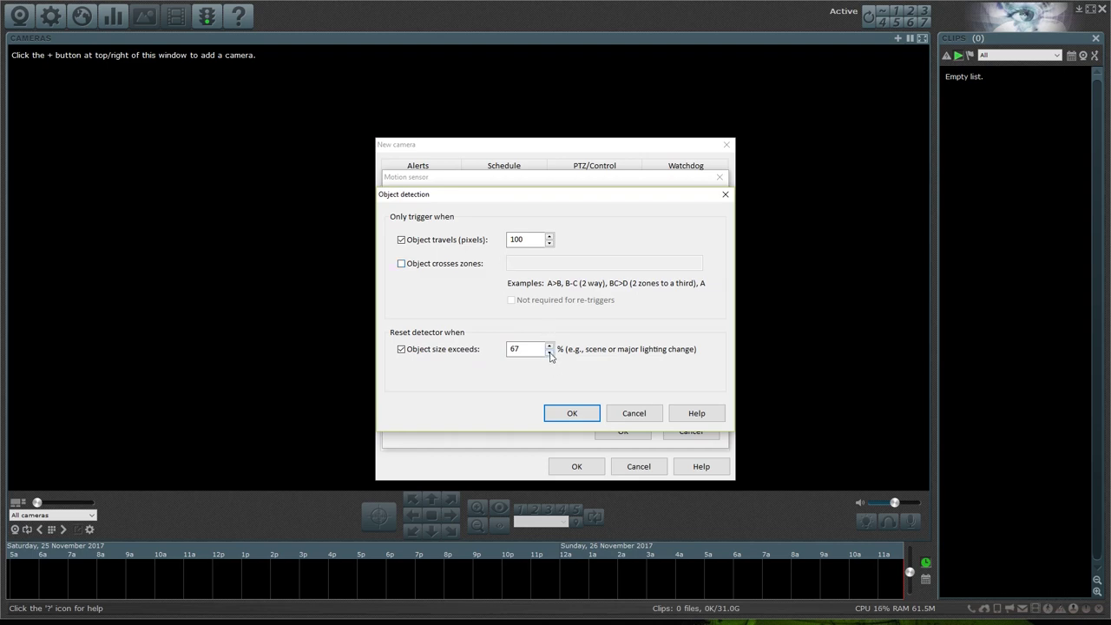
{"action": "left_click", "coordinate": [572, 413]}
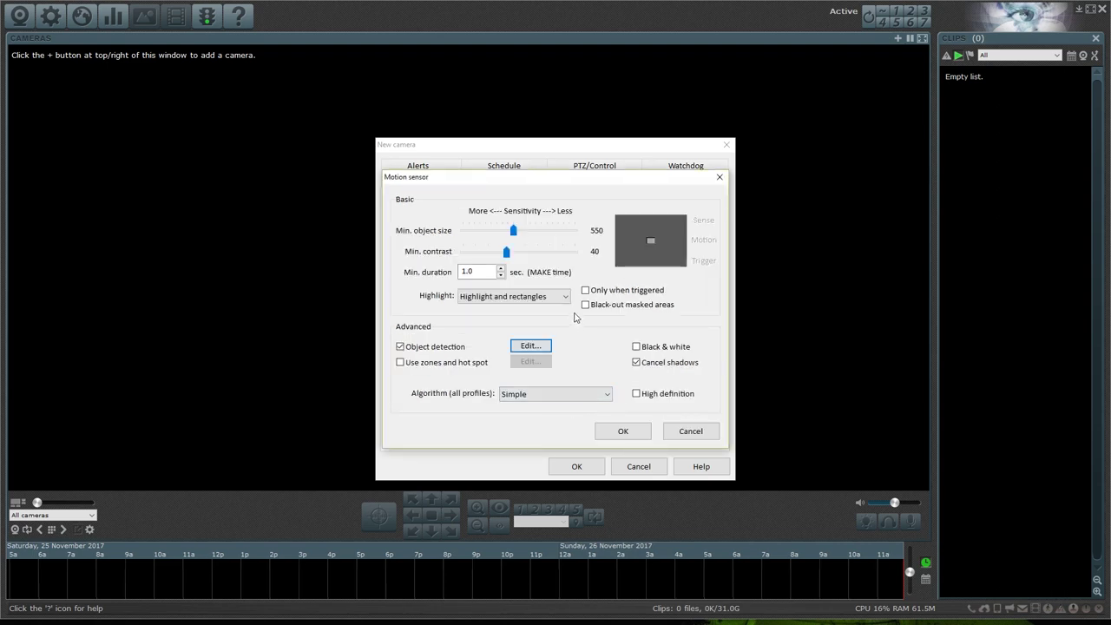
{"action": "left_click", "coordinate": [636, 394]}
{"action": "left_click", "coordinate": [623, 431]}
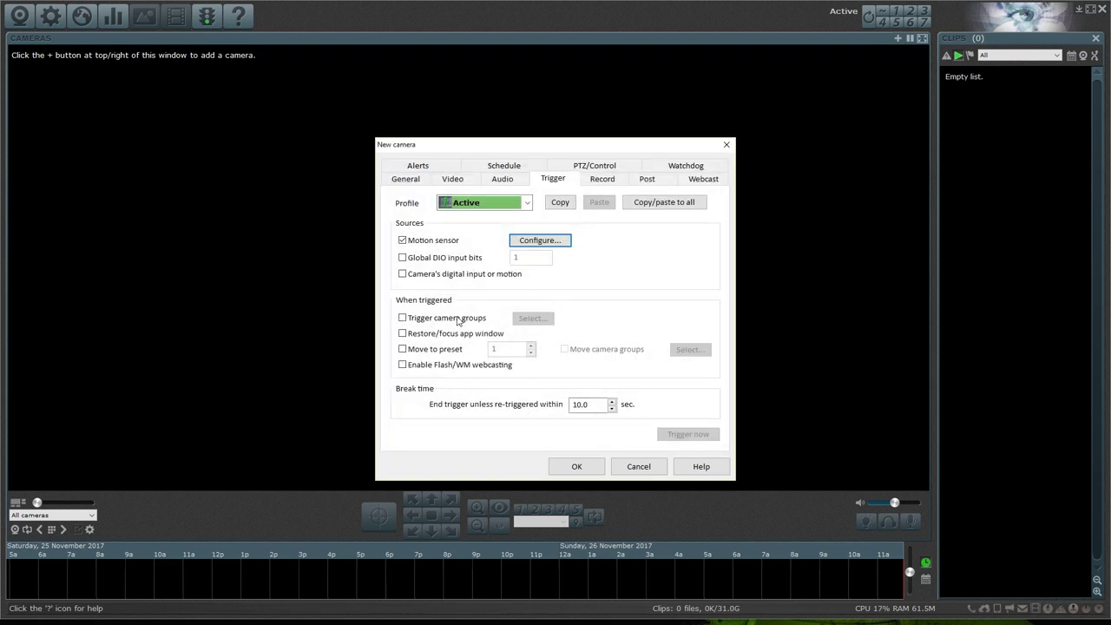
{"action": "left_click", "coordinate": [604, 180]}
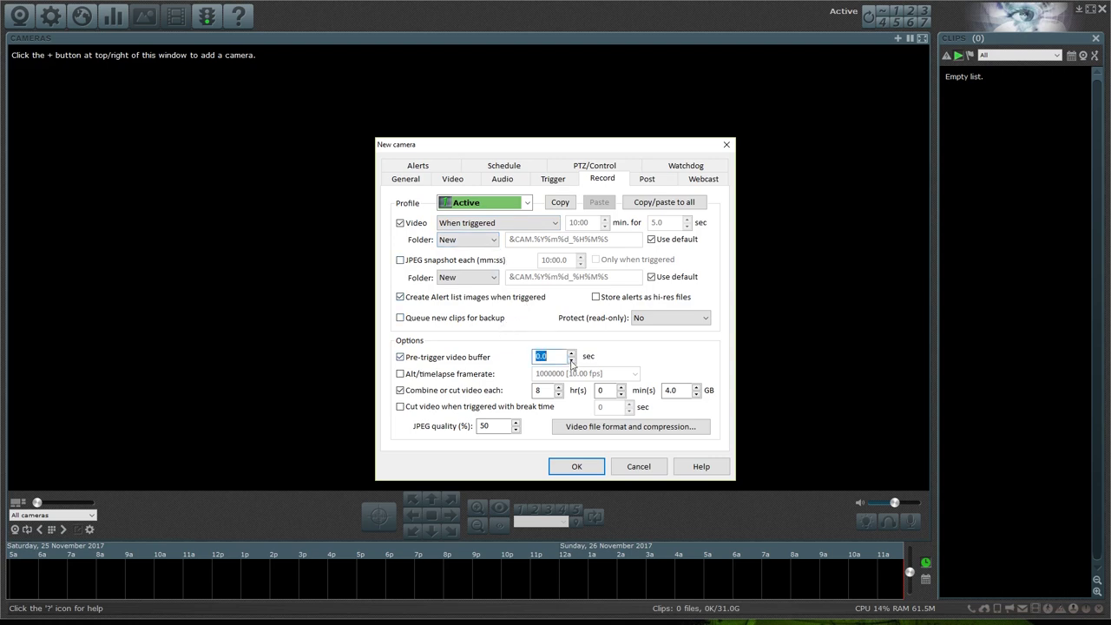
Set a 5-second pre-trigger buffer, enable mobile push notifications, and save the new camera
{"action": "type", "text": "5"}
{"action": "key", "text": "Tab"}
{"action": "left_click", "coordinate": [430, 167]}
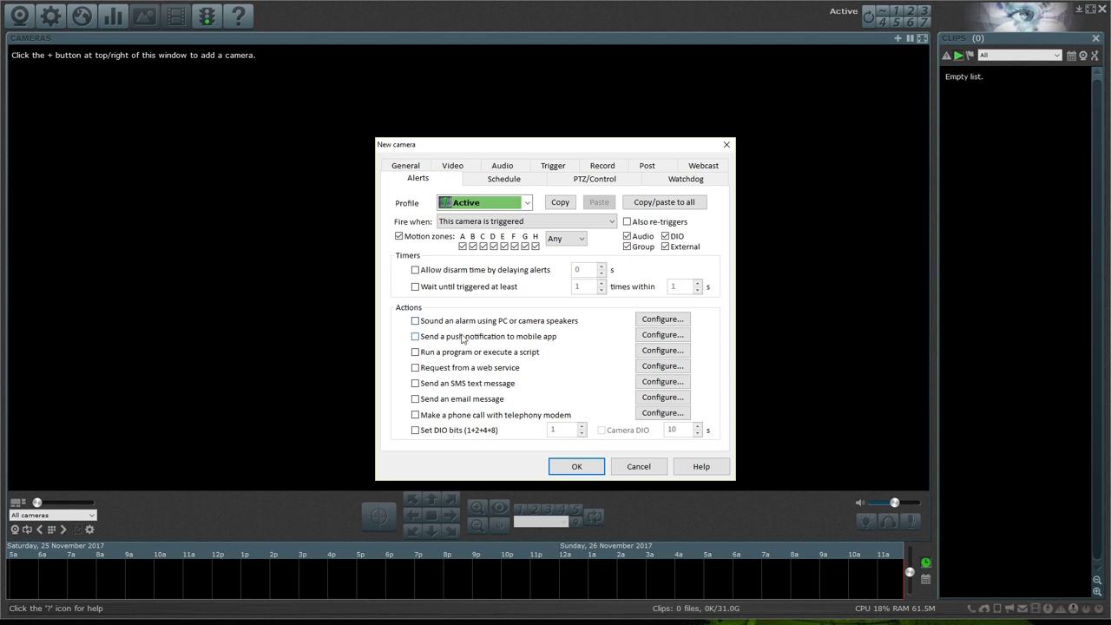
{"action": "left_click", "coordinate": [415, 337]}
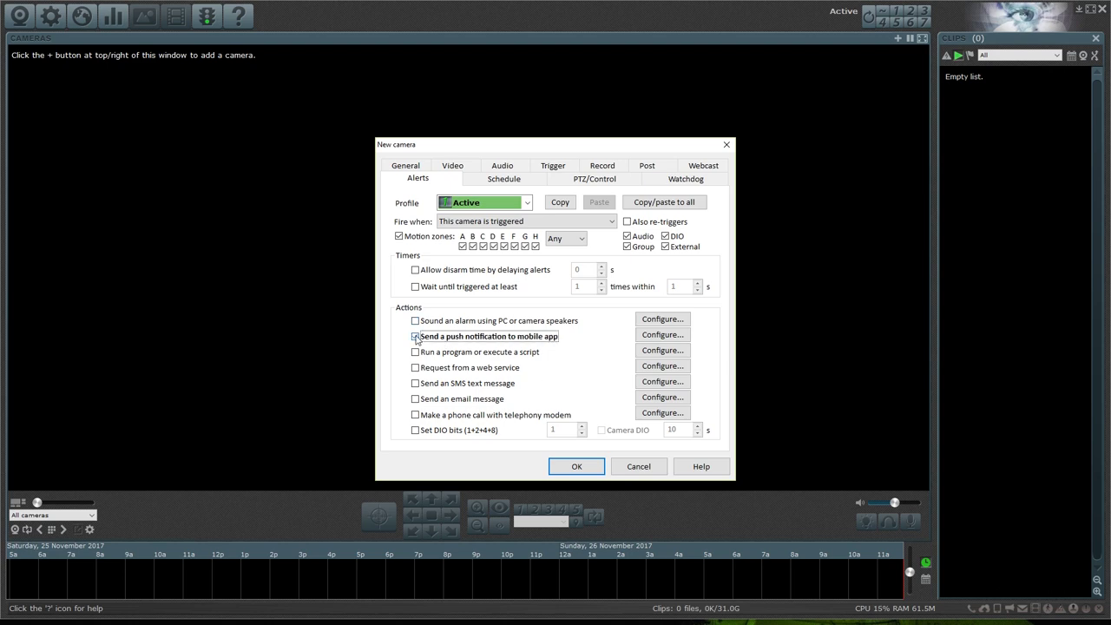
{"action": "left_click", "coordinate": [574, 466]}
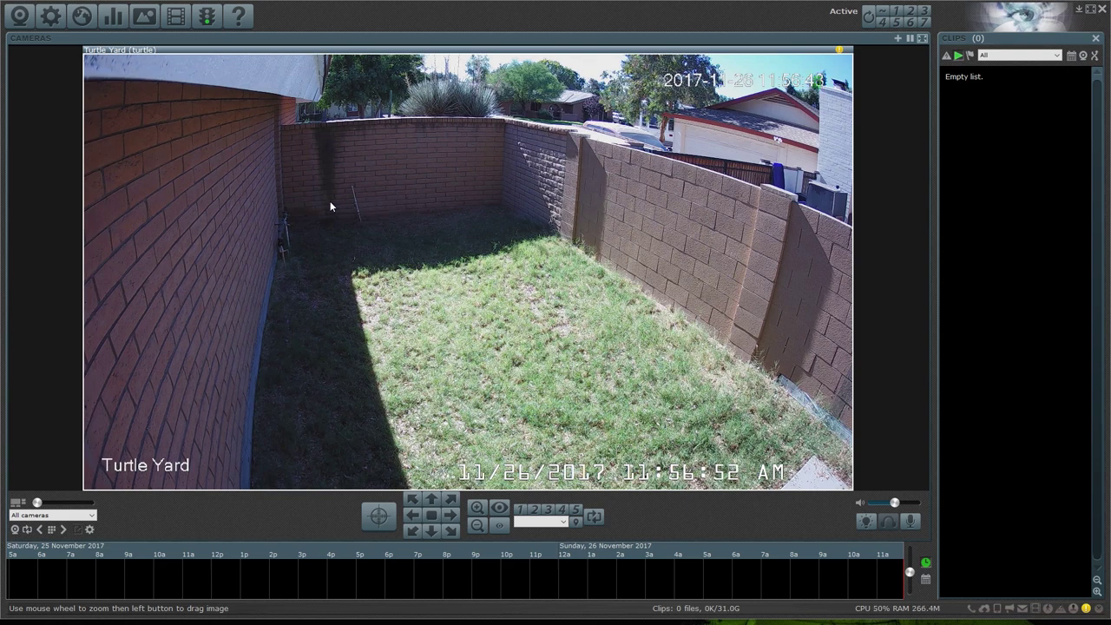
Enable 'Use zones and hot spot' on the Turtle Yard camera's motion sensor trigger
{"action": "right_click", "coordinate": [232, 182]}
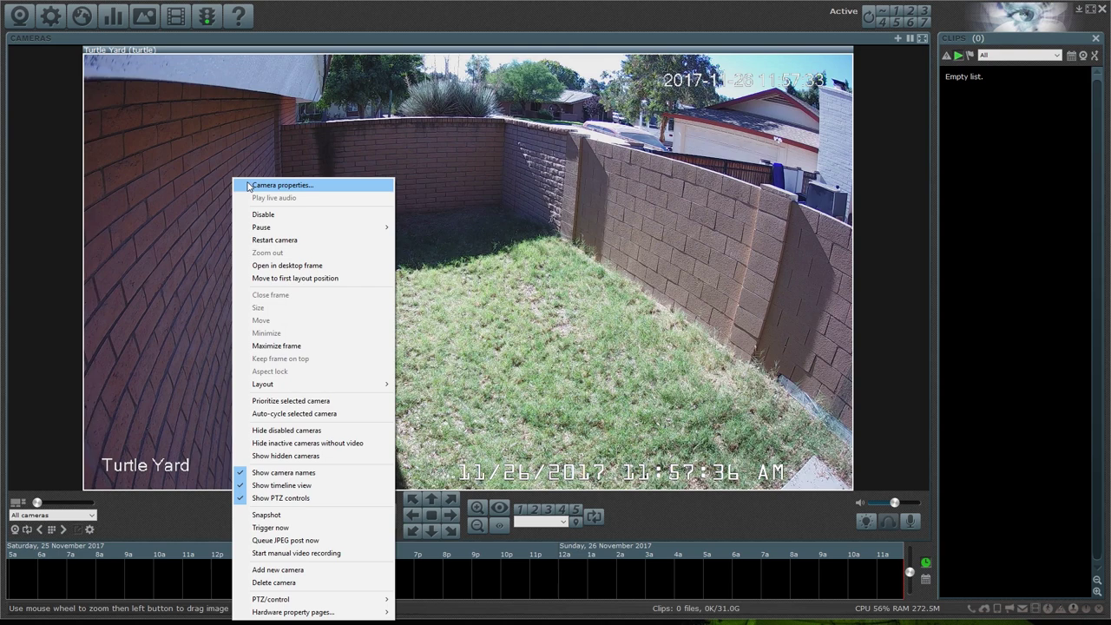
{"action": "left_click", "coordinate": [248, 185]}
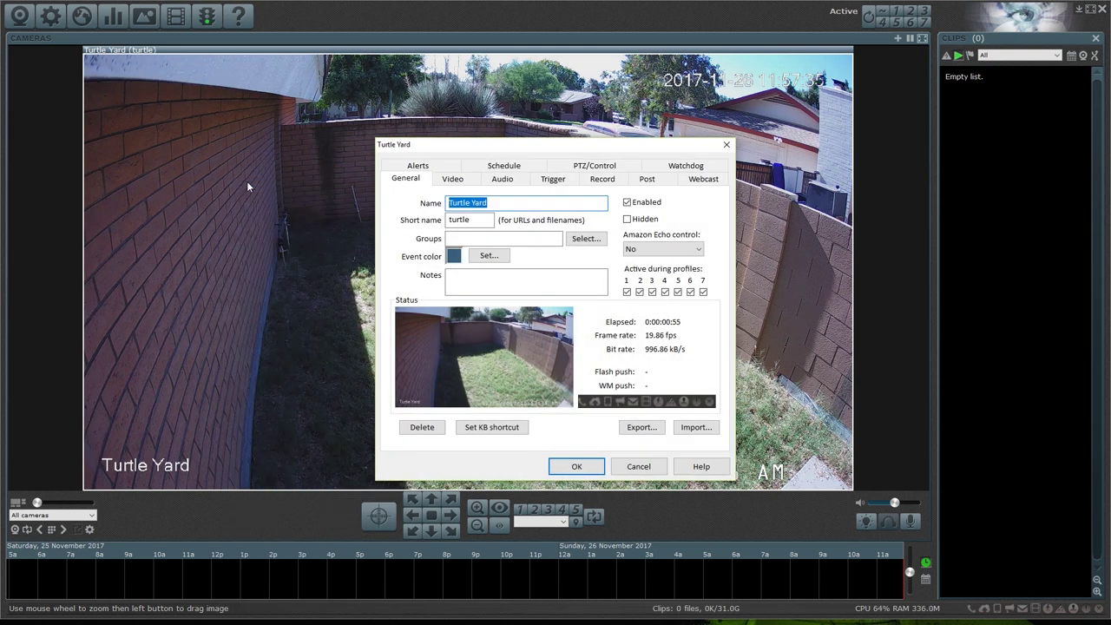
{"action": "left_click", "coordinate": [553, 178]}
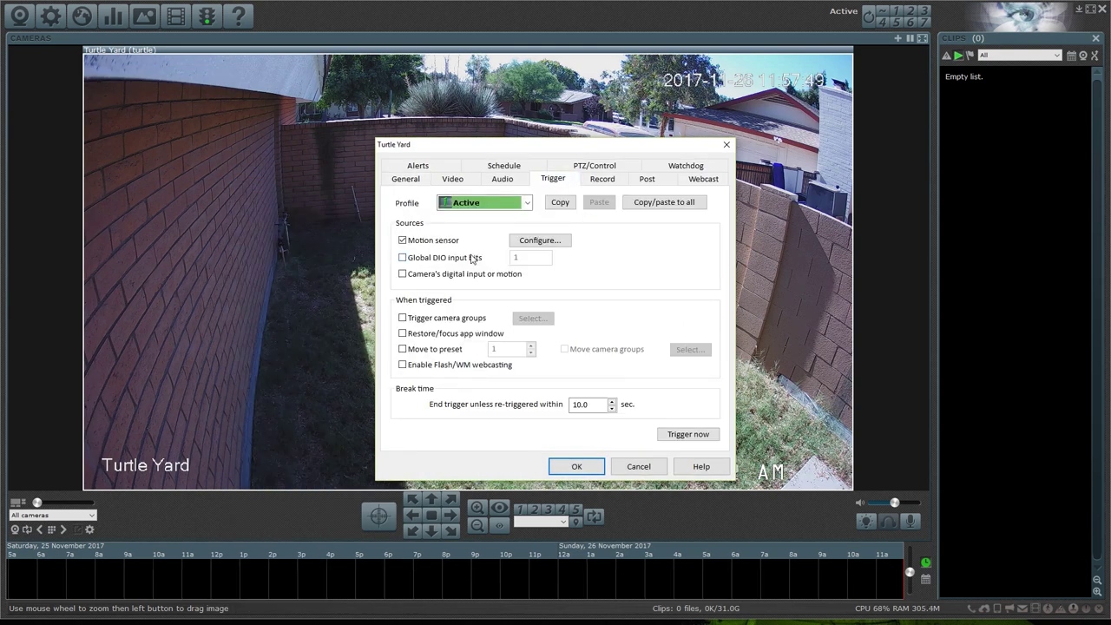
{"action": "left_click", "coordinate": [543, 243]}
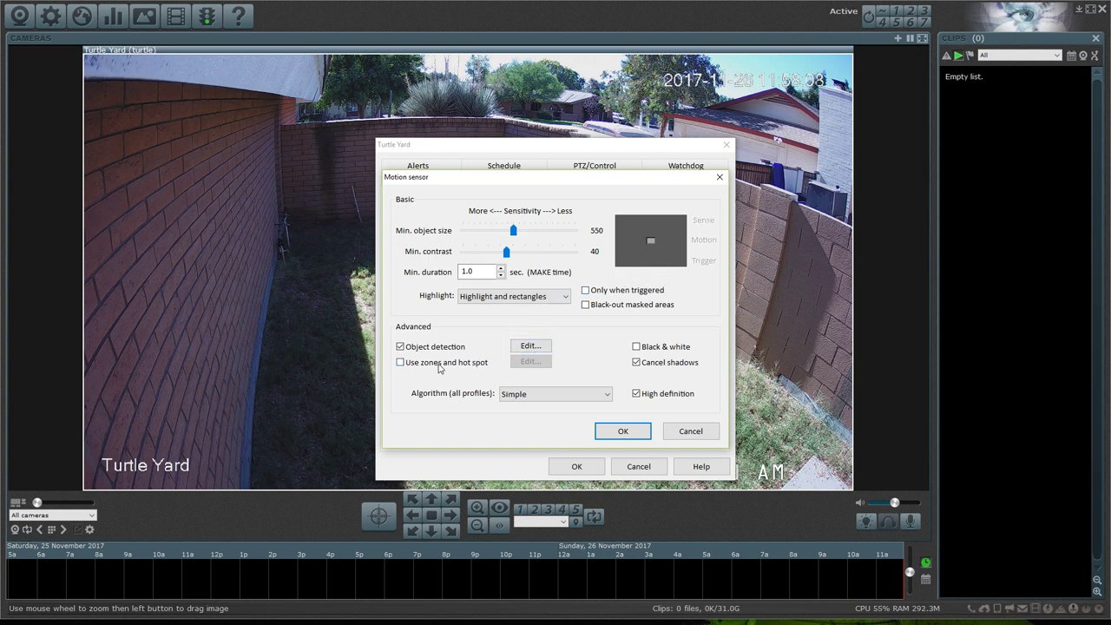
{"action": "left_click", "coordinate": [401, 363]}
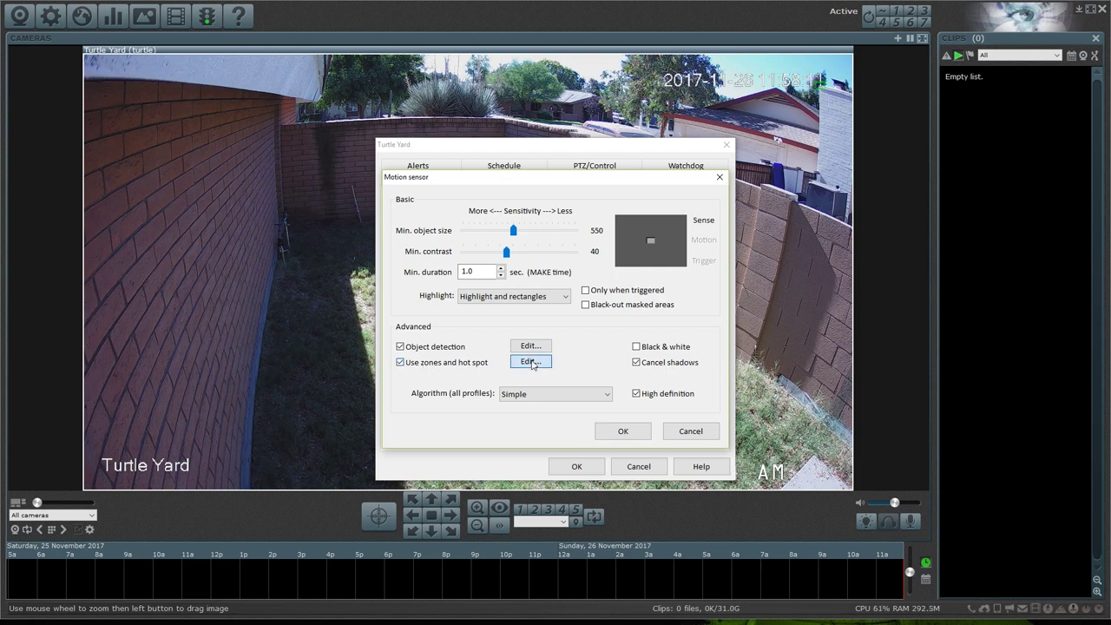
{"action": "left_click", "coordinate": [530, 362]}
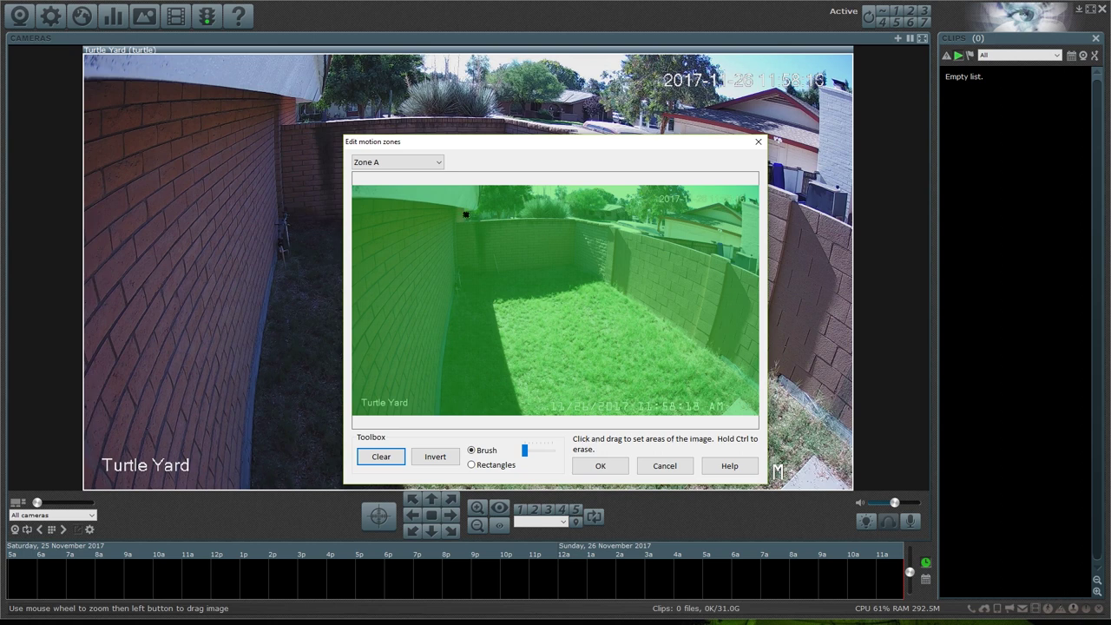
Clear Zone A and repaint it with rectangles and a larger brush over the yard and walls
{"action": "left_click", "coordinate": [379, 458]}
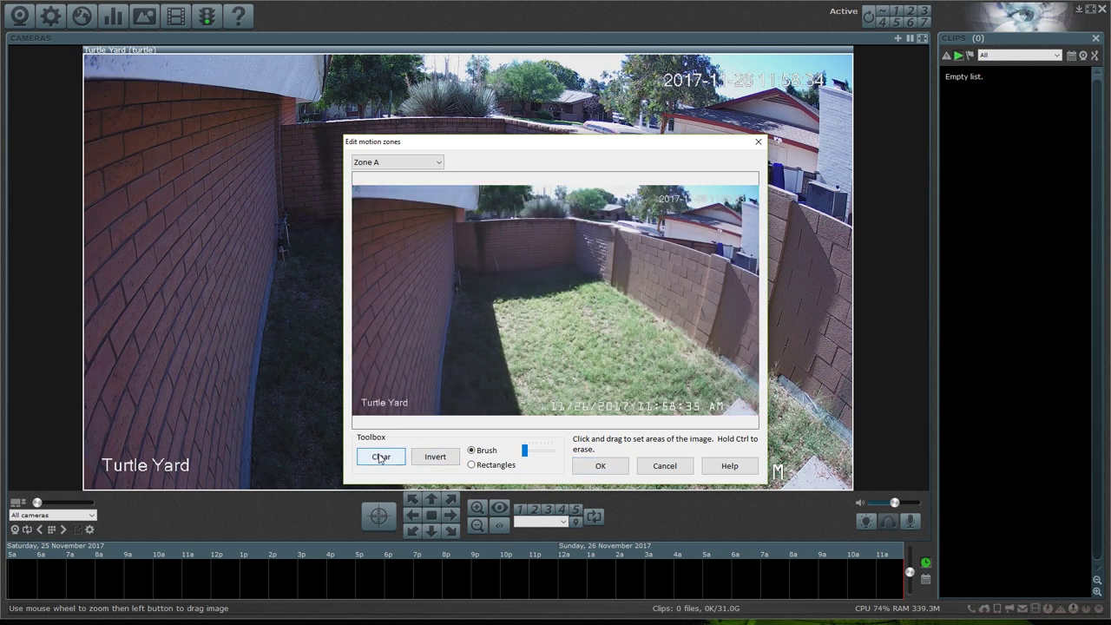
{"action": "left_click", "coordinate": [473, 465]}
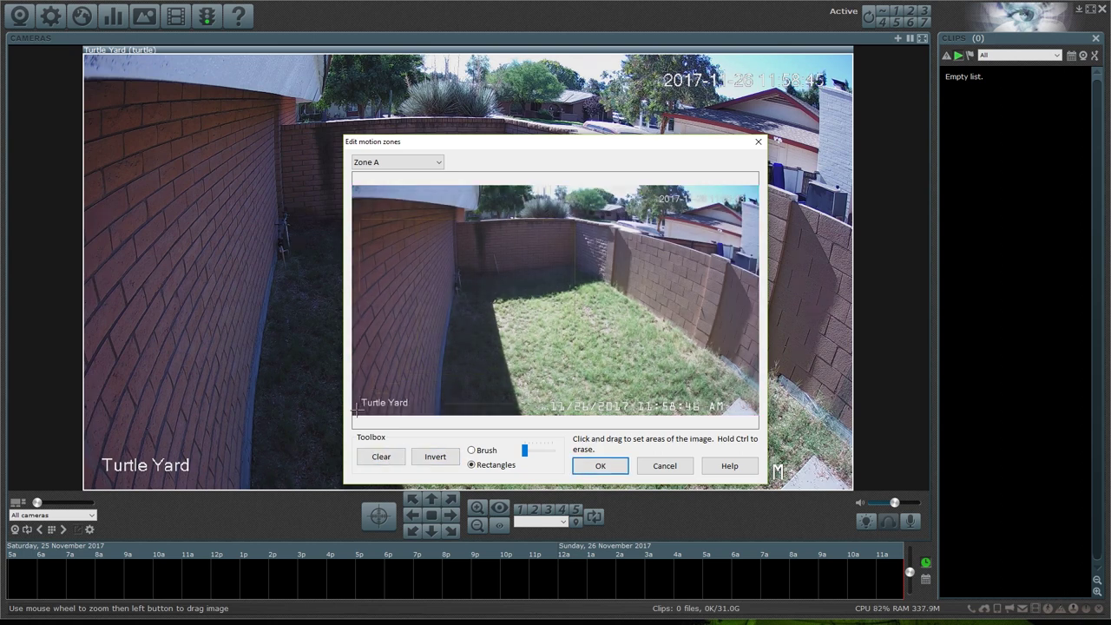
{"action": "left_click_drag", "start_coordinate": [354, 419], "coordinate": [575, 217]}
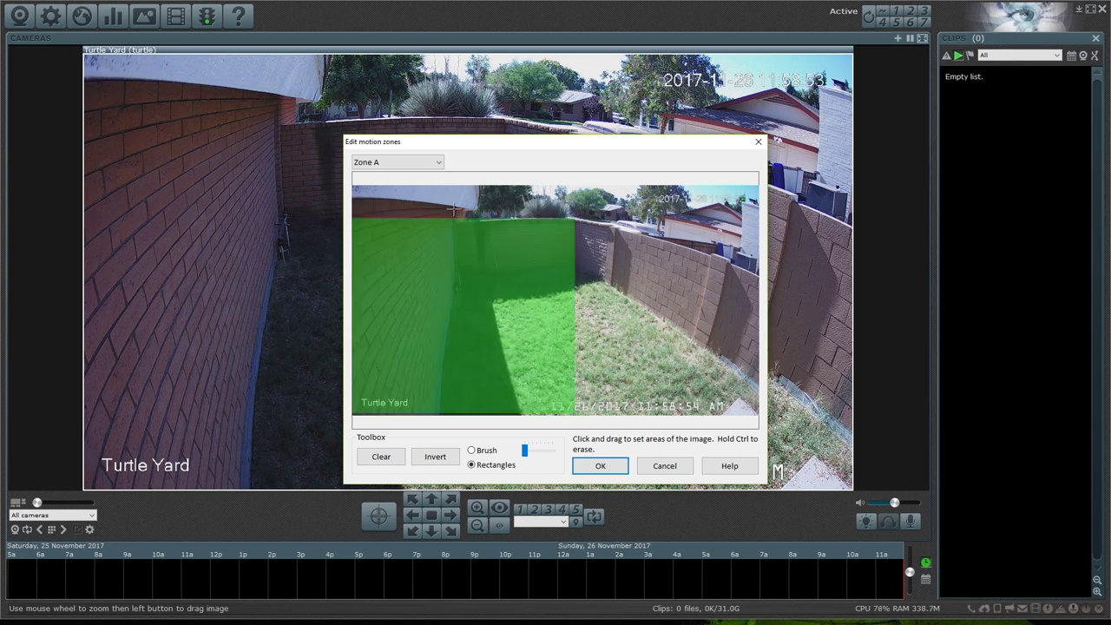
{"action": "left_click_drag", "start_coordinate": [347, 200], "coordinate": [465, 220]}
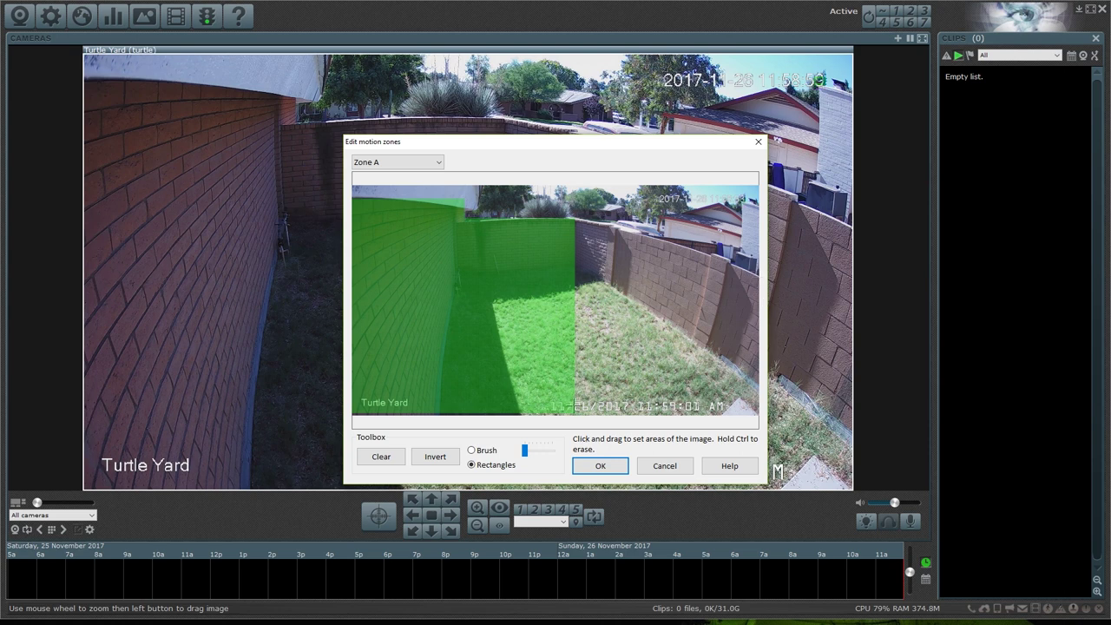
{"action": "left_click_drag", "start_coordinate": [574, 417], "coordinate": [574, 416]}
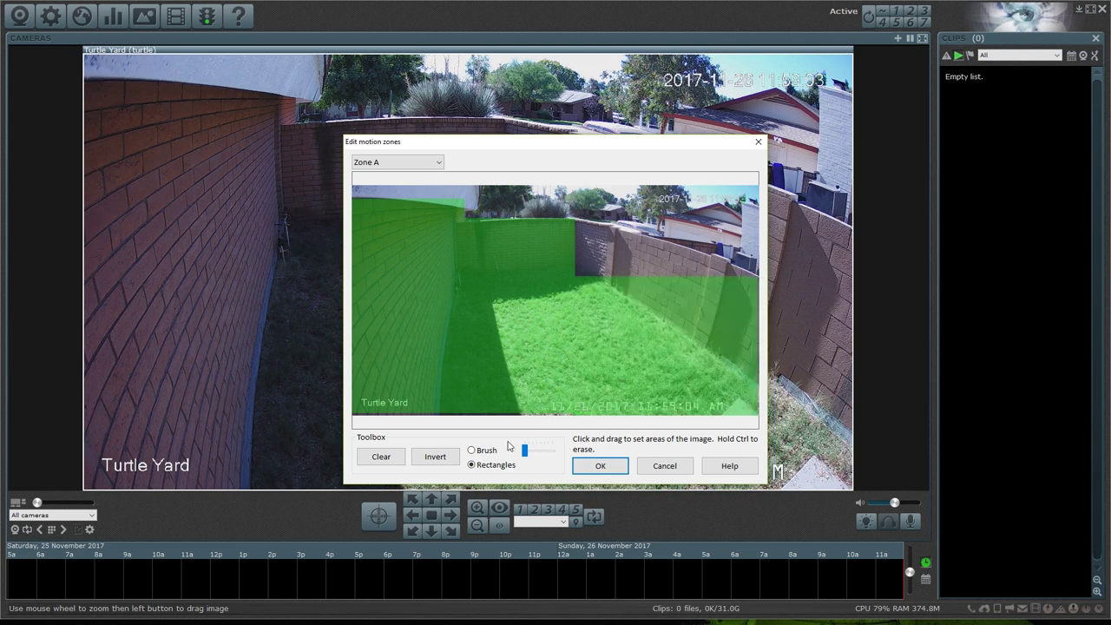
{"action": "left_click_drag", "start_coordinate": [534, 453], "coordinate": [545, 453]}
{"action": "mouse_move", "coordinate": [575, 217]}
{"action": "left_mouse_down"}
{"action": "mouse_move", "coordinate": [583, 260]}
{"action": "mouse_move", "coordinate": [729, 276]}
{"action": "mouse_move", "coordinate": [579, 228]}
{"action": "mouse_move", "coordinate": [574, 264]}
{"action": "left_mouse_up"}
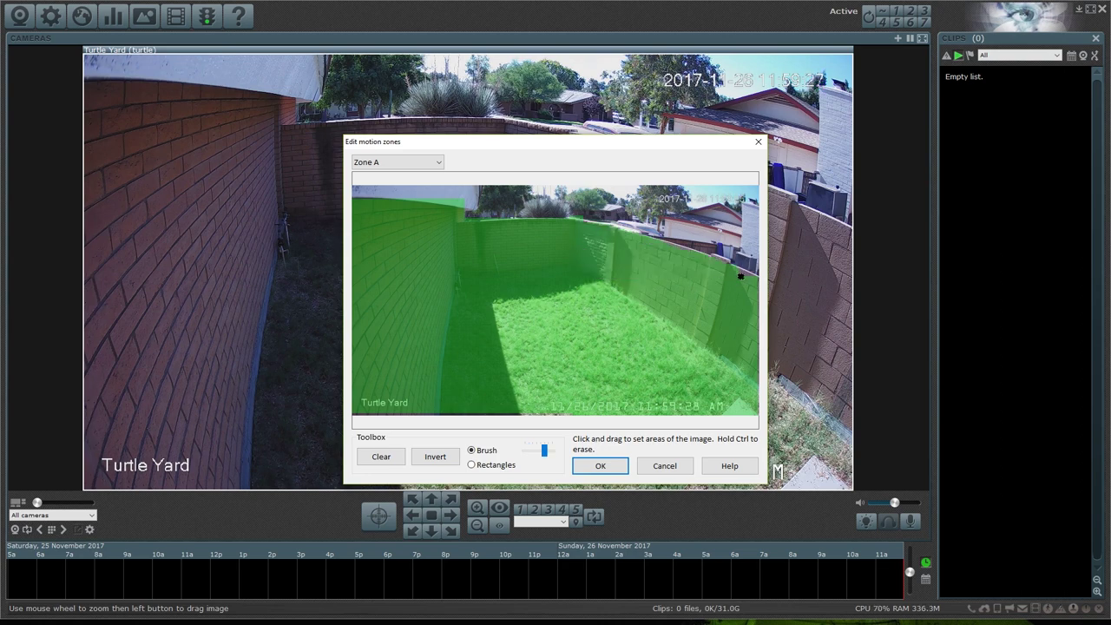
{"action": "key", "text": "Return"}
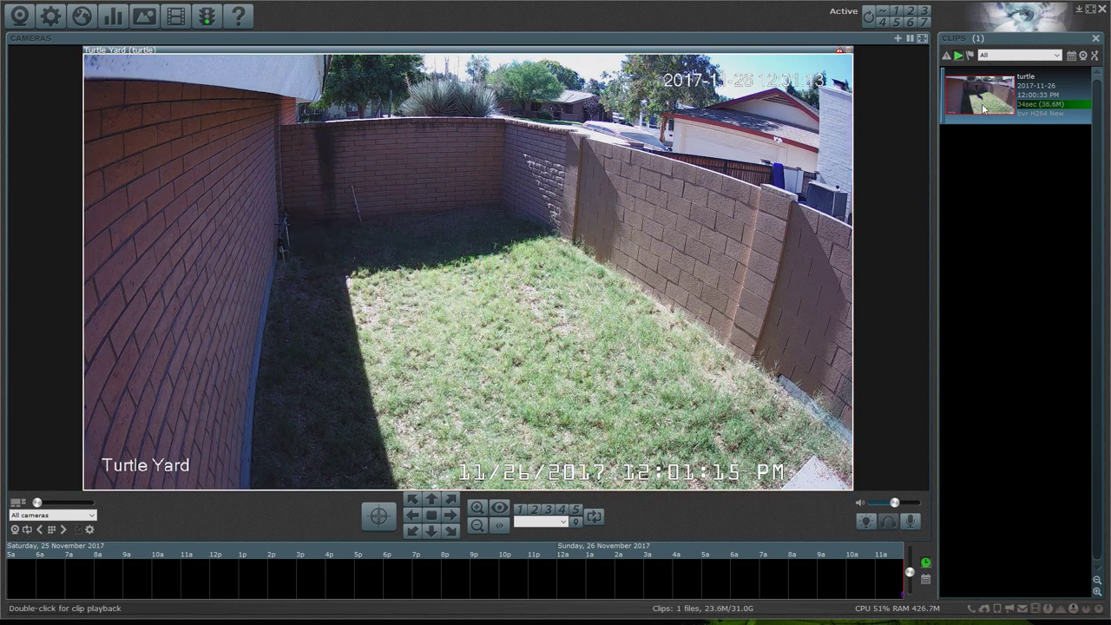
Play back the new Turtle Yard motion clip from the Clips list
{"action": "double_click", "coordinate": [988, 95]}
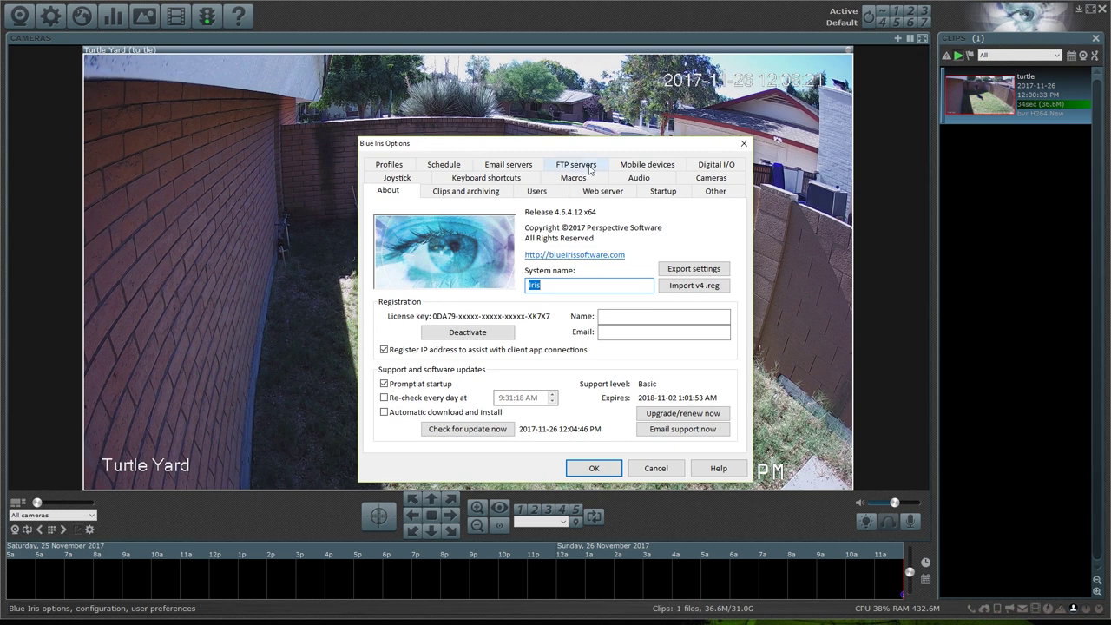
Give the admin user a password in the web server's user accounts and save it
{"action": "left_click", "coordinate": [611, 192]}
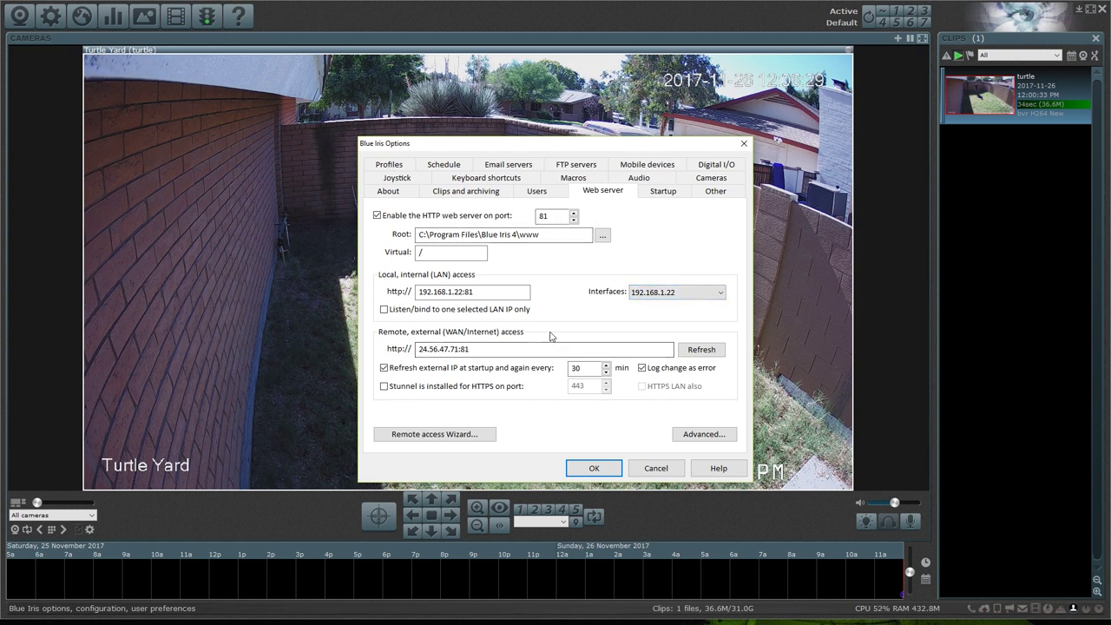
{"action": "left_click", "coordinate": [536, 192]}
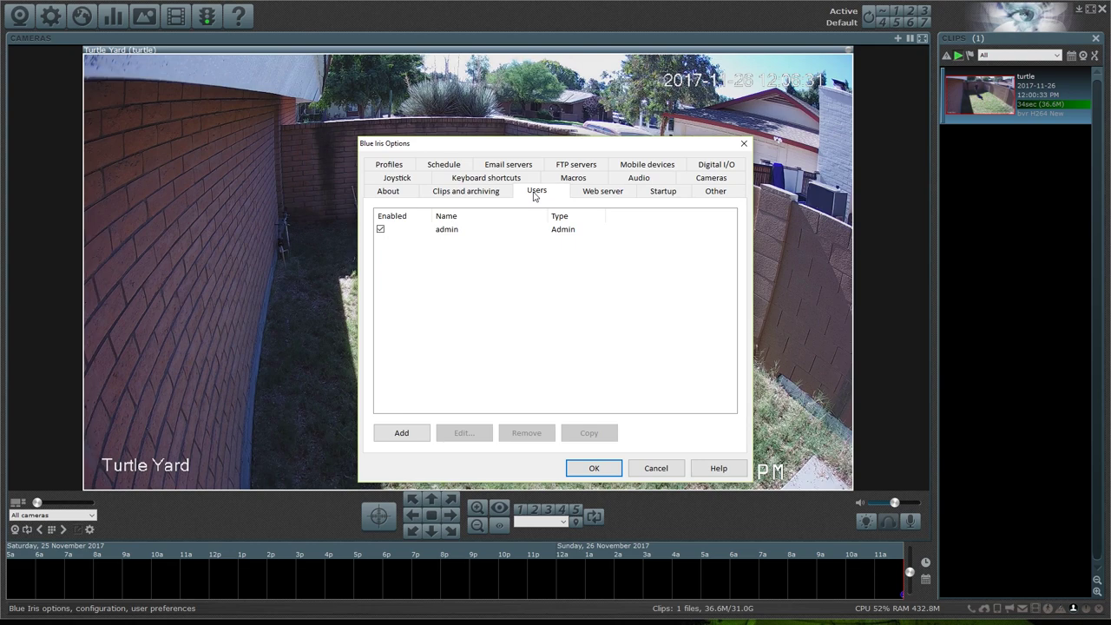
{"action": "left_click", "coordinate": [448, 232]}
{"action": "left_click", "coordinate": [464, 433]}
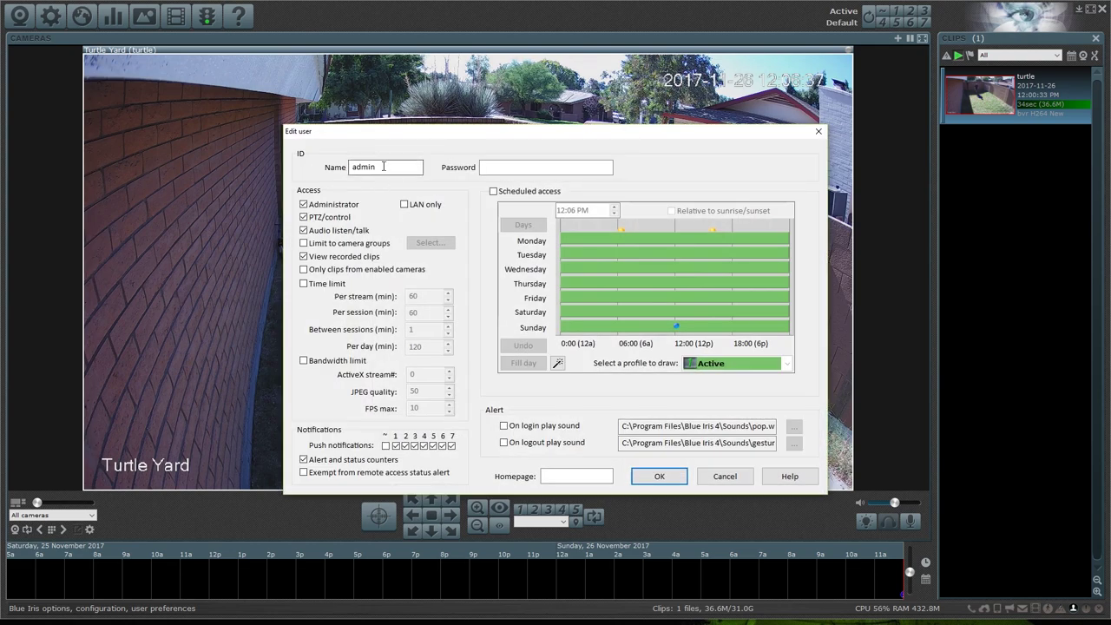
{"action": "left_click", "coordinate": [509, 169]}
{"action": "type", "text": "*"}
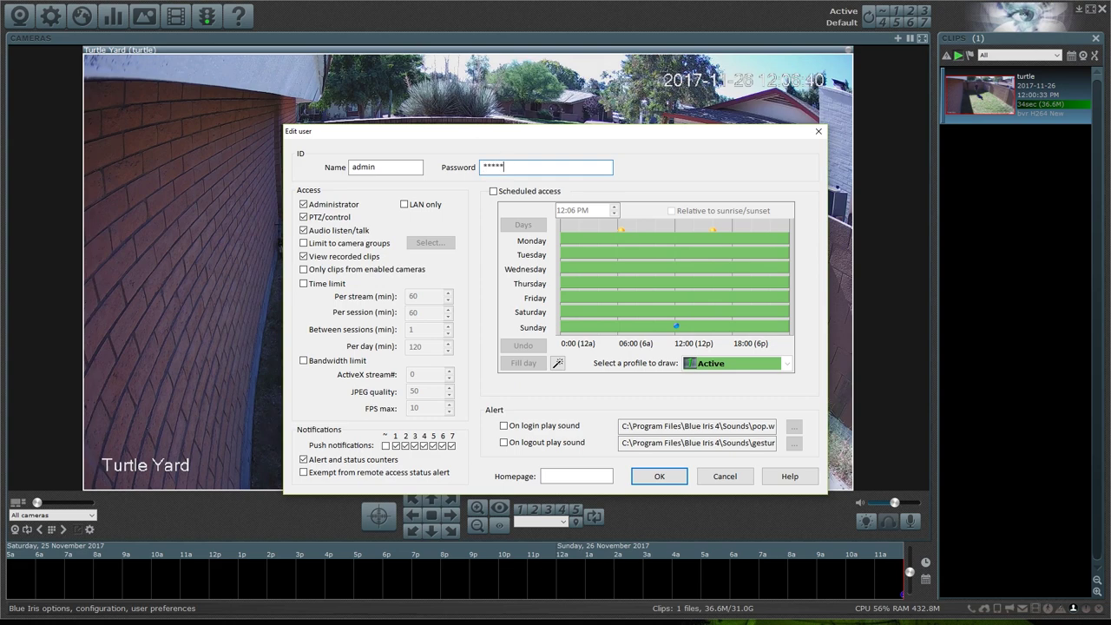
{"action": "left_click", "coordinate": [659, 476]}
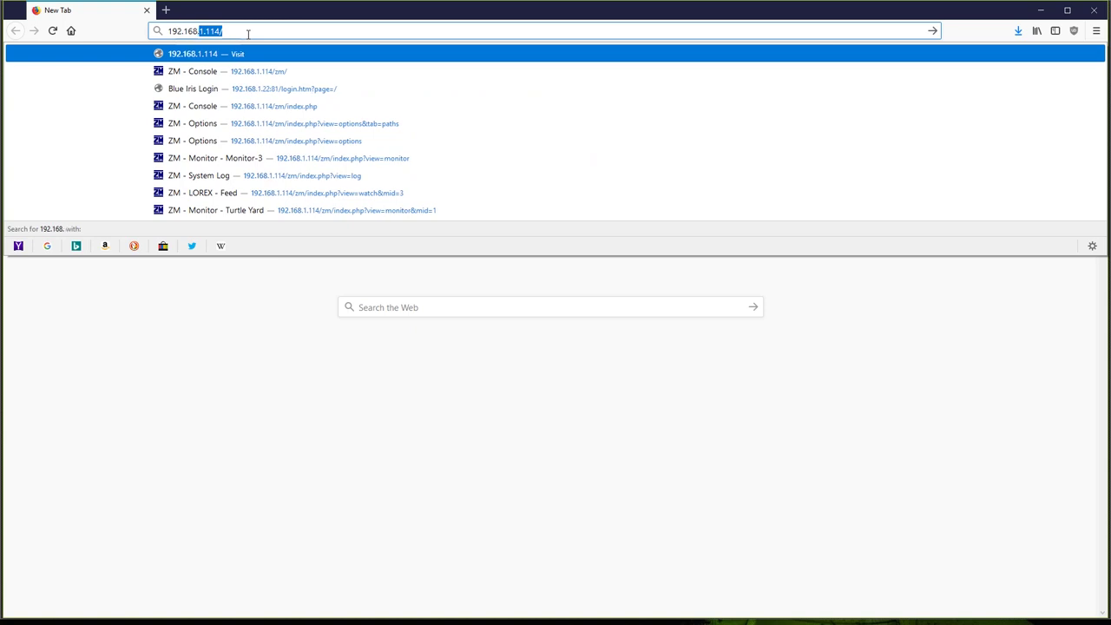
Log in to the Blue Iris web interface at 192.168.1.22:81 as admin to reach Turtle Yard's remote view
{"action": "type", "text": "1.22:81"}
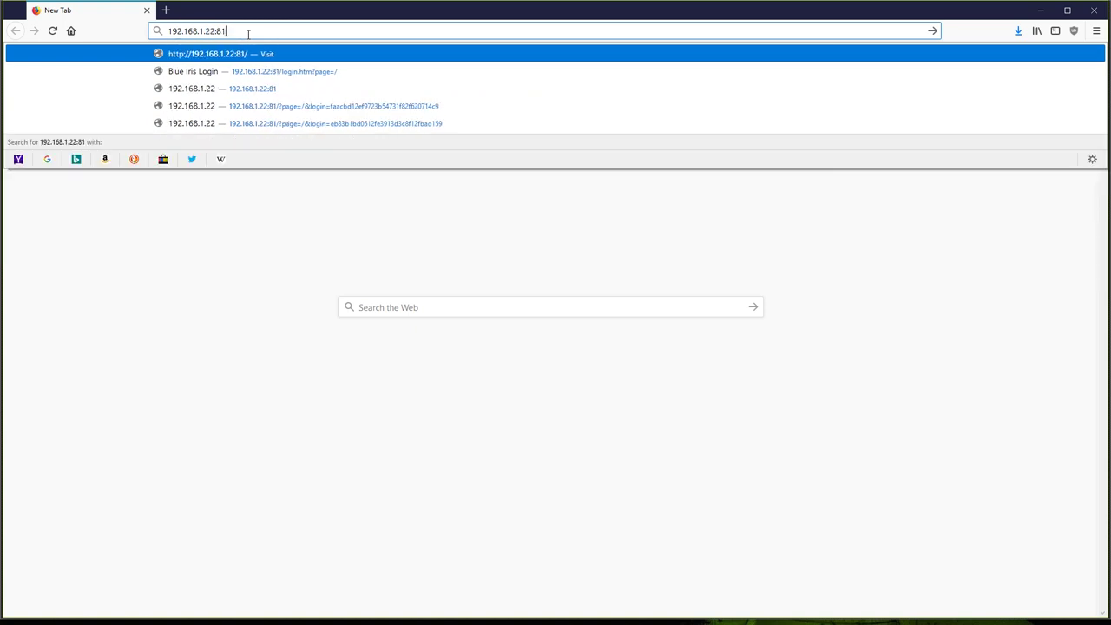
{"action": "key", "text": "Return"}
{"action": "left_click", "coordinate": [572, 96]}
{"action": "type", "text": "admin"}
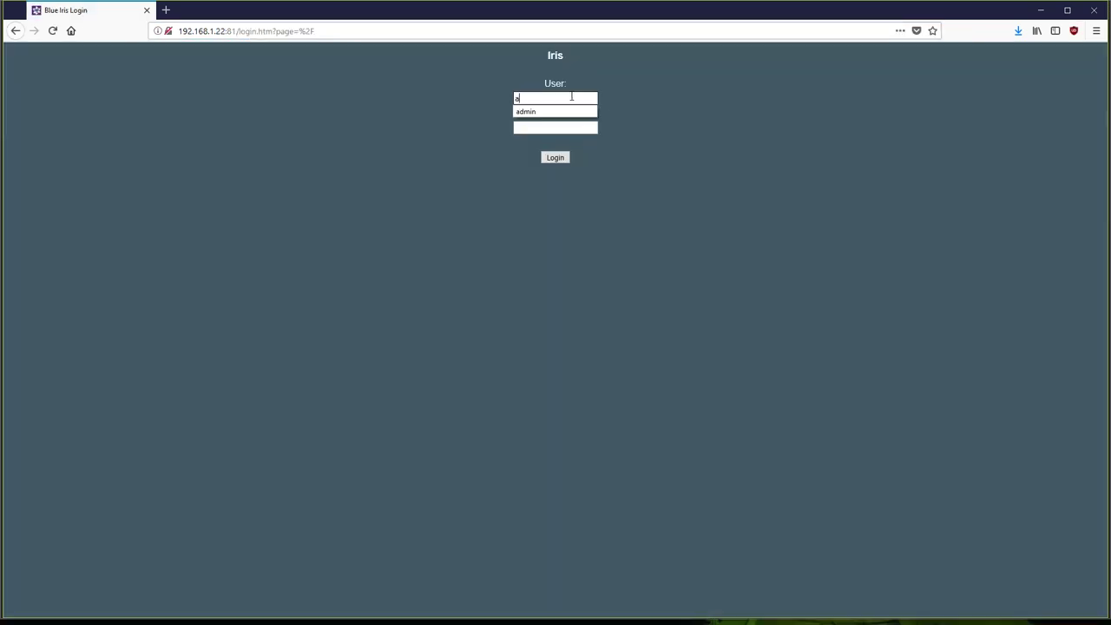
{"action": "key", "text": "Tab"}
{"action": "left_click", "coordinate": [555, 157]}
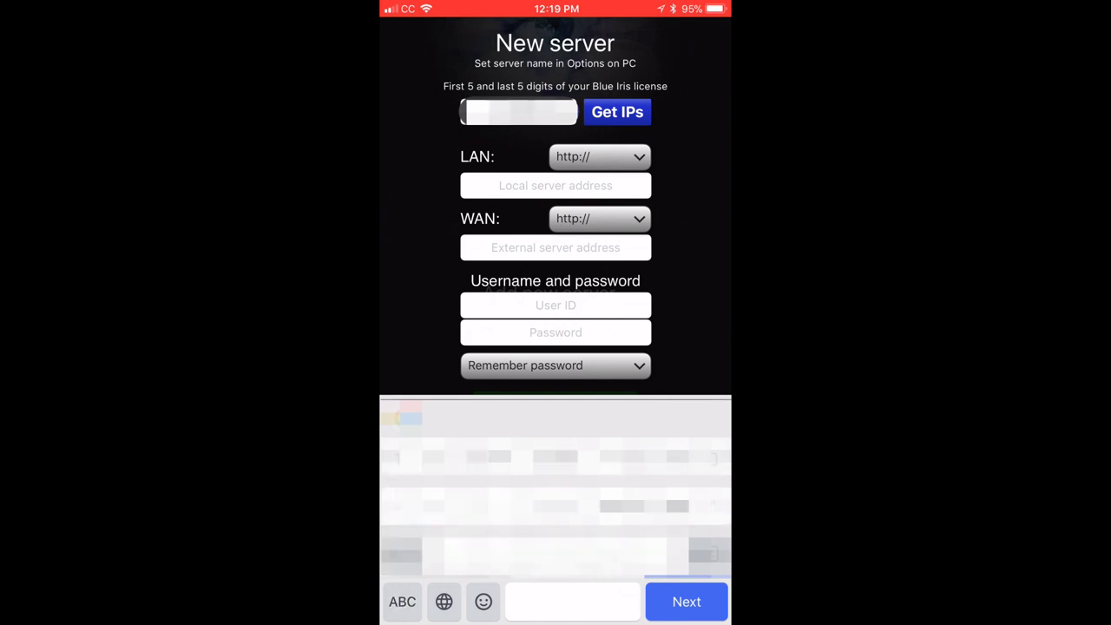
Save the Iris server entry with licence key, auto-filled LAN/WAN IPs and admin login, then connect and view Cameras
{"action": "type", "text": "XXX"}
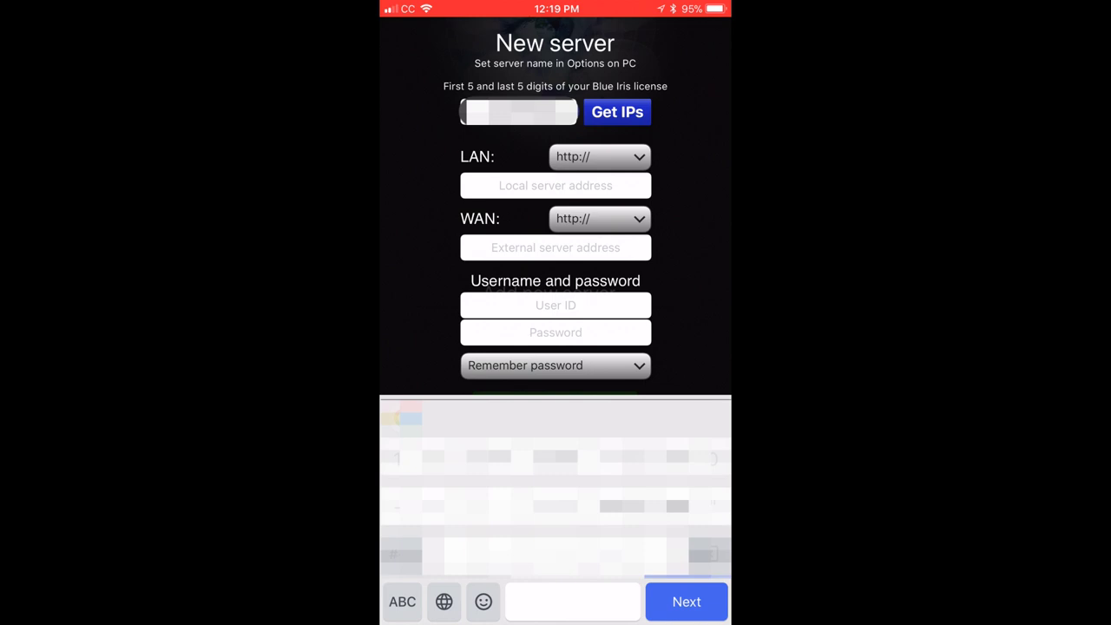
{"action": "type", "text": "X"}
{"action": "left_click", "coordinate": [618, 112]}
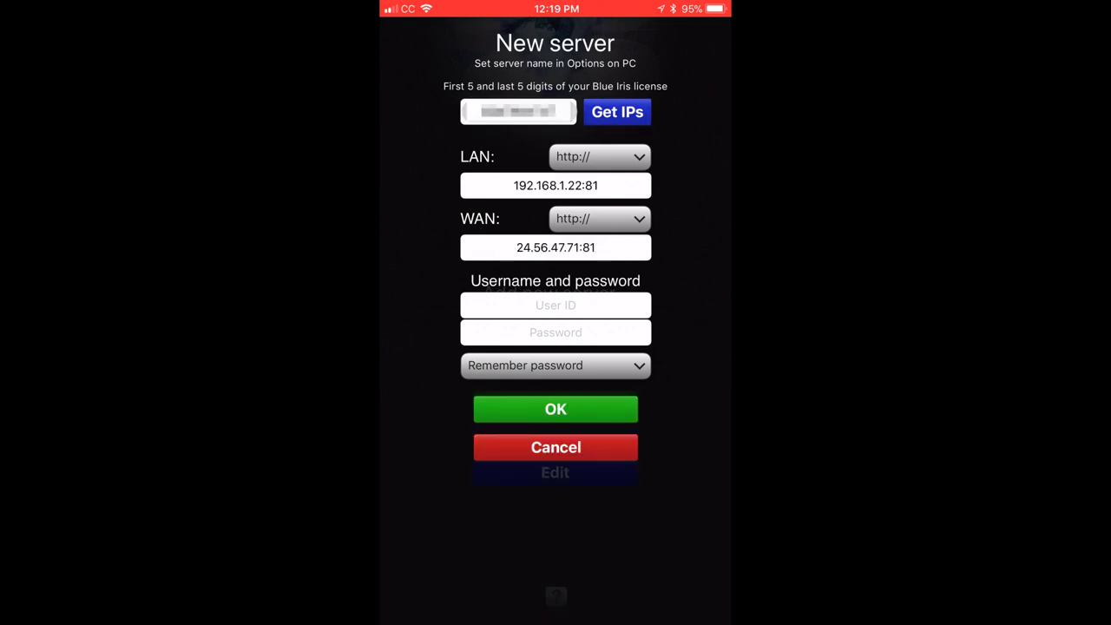
{"action": "left_click", "coordinate": [556, 304]}
{"action": "type", "text": "a"}
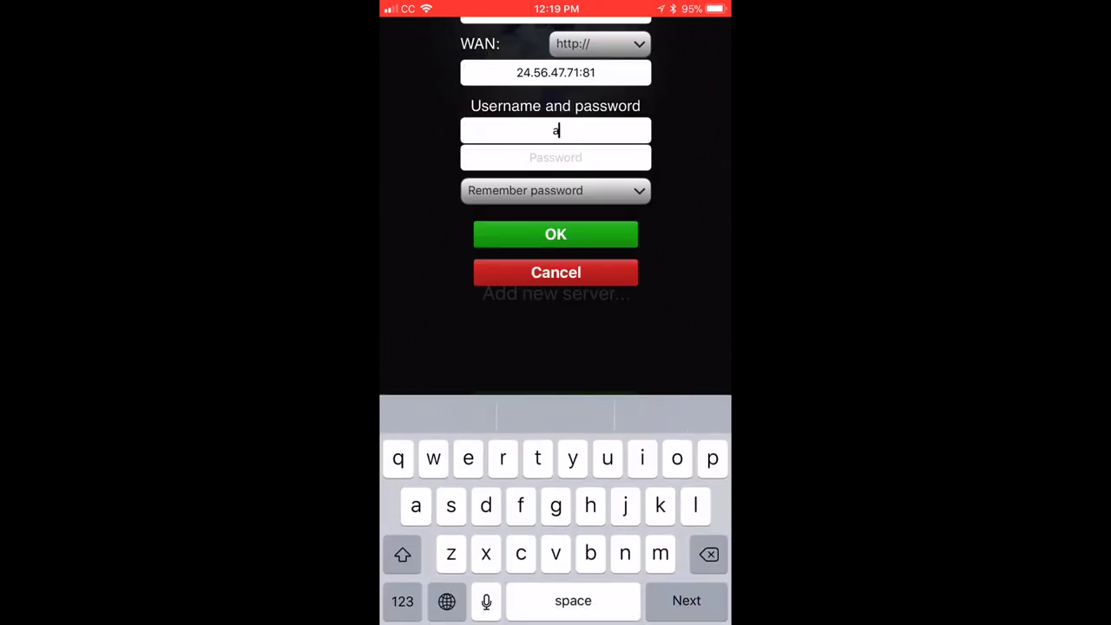
{"action": "type", "text": "dmin"}
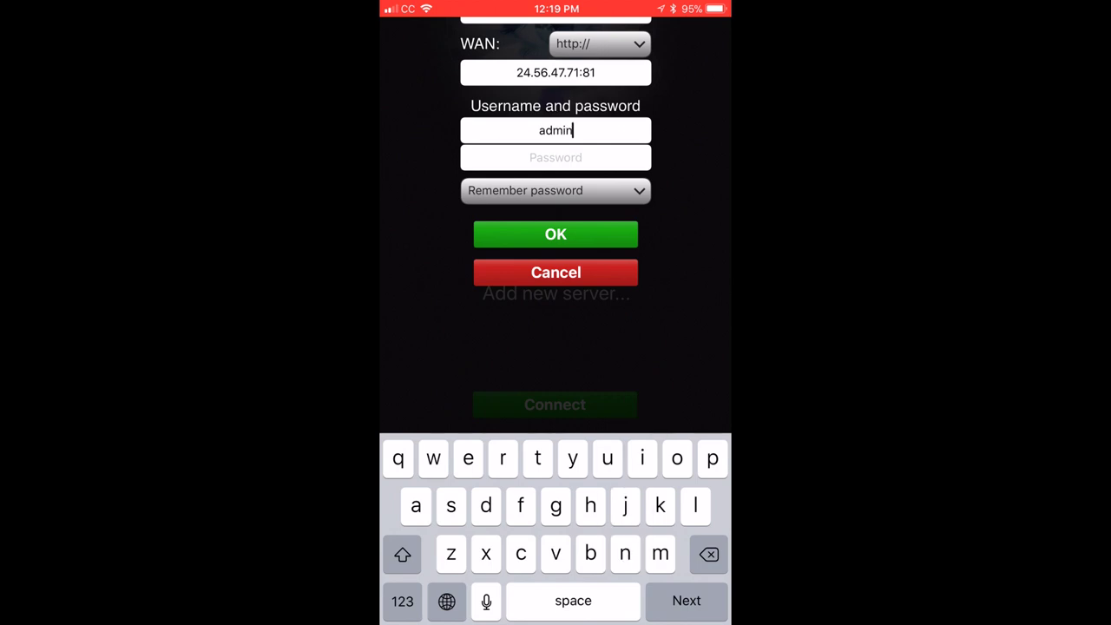
{"action": "key", "text": "Tab"}
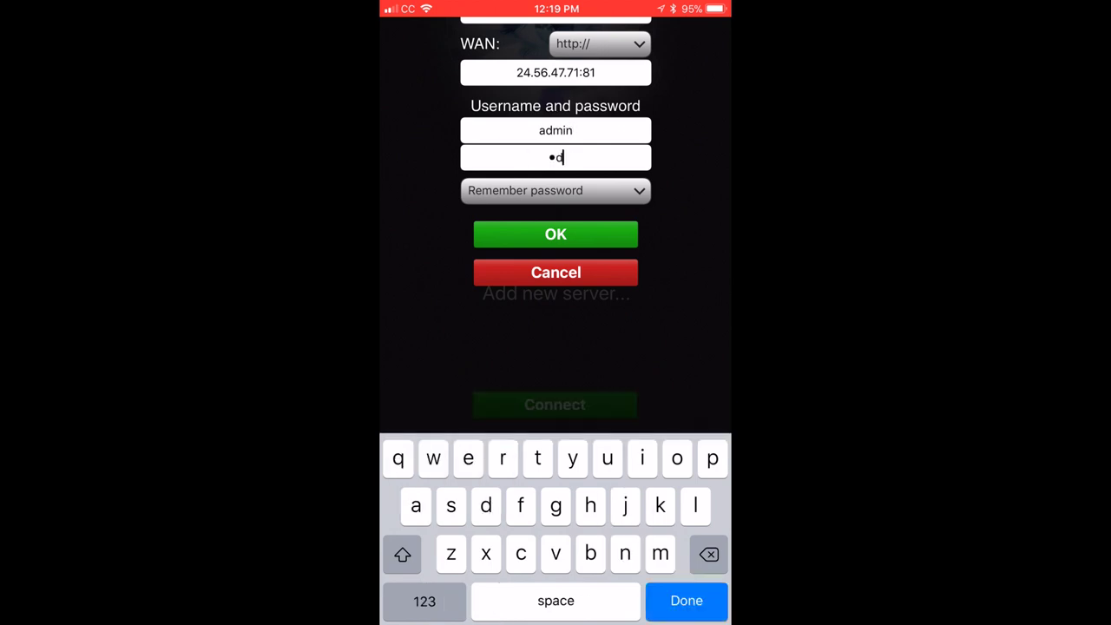
{"action": "key", "text": "Return"}
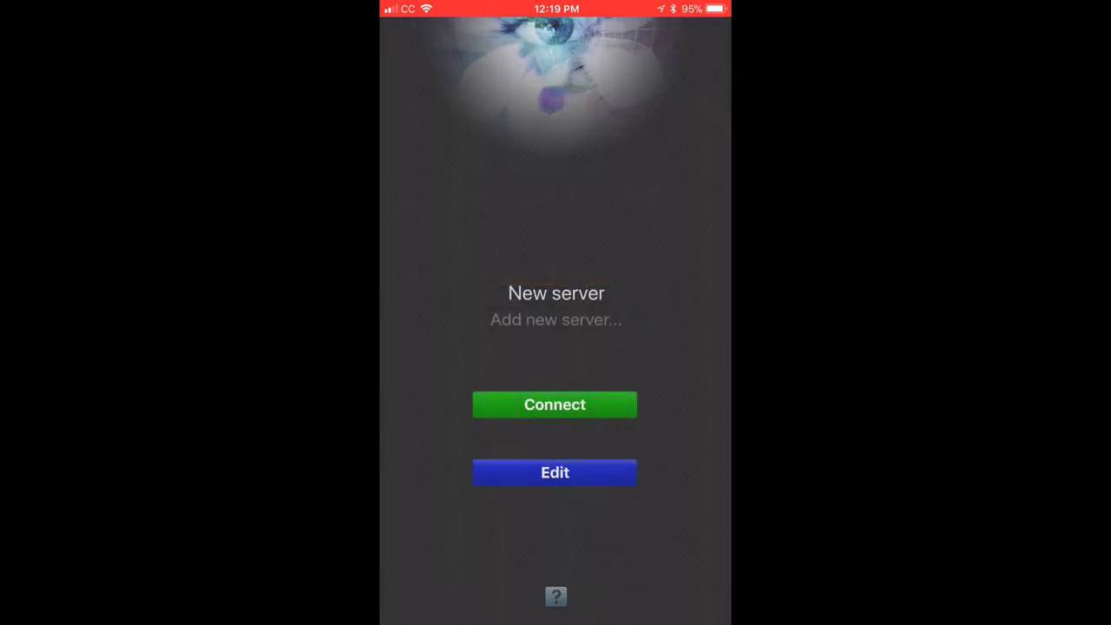
{"action": "left_click", "coordinate": [555, 404]}
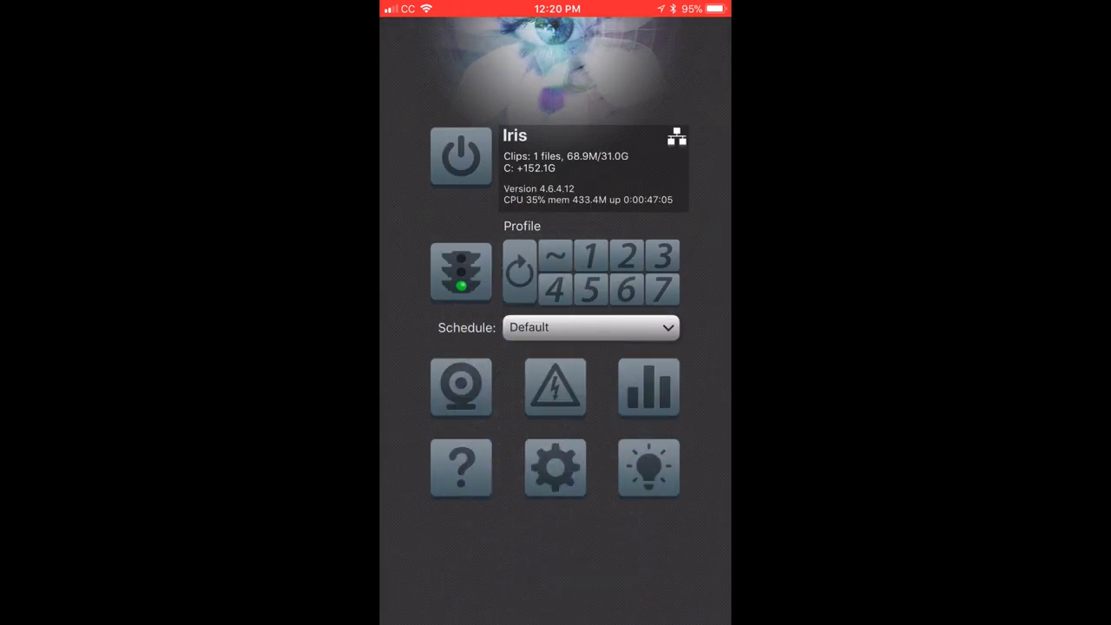
{"action": "left_click", "coordinate": [461, 387]}
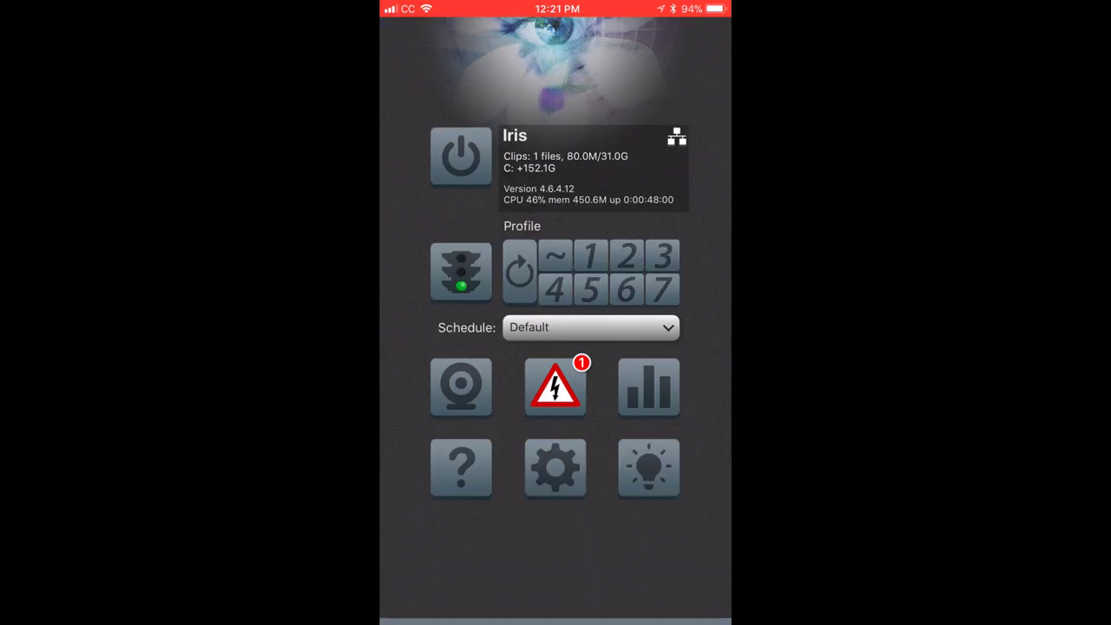
Review the motion alerts list and Turtle Yard's camera properties without making changes
{"action": "left_click", "coordinate": [555, 385]}
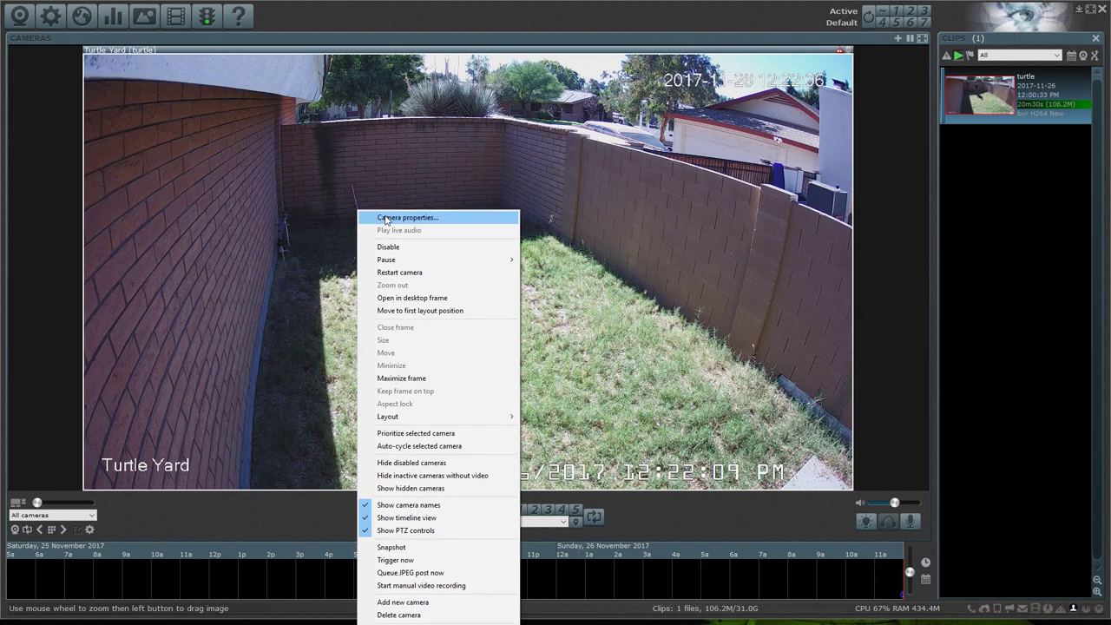
{"action": "left_click", "coordinate": [387, 218]}
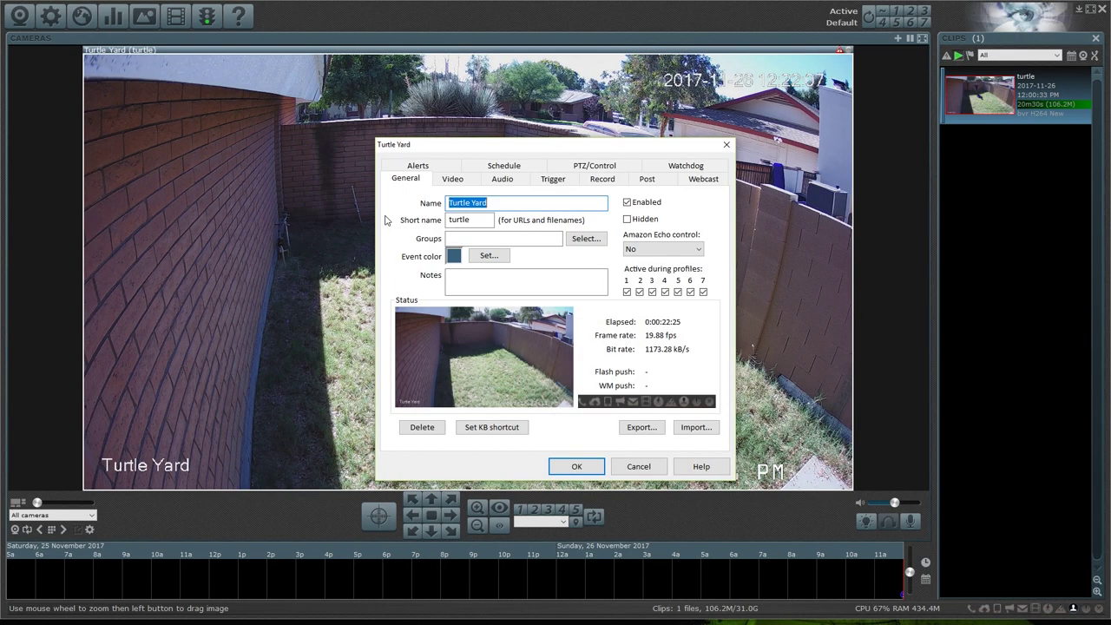
{"action": "left_click", "coordinate": [727, 144]}
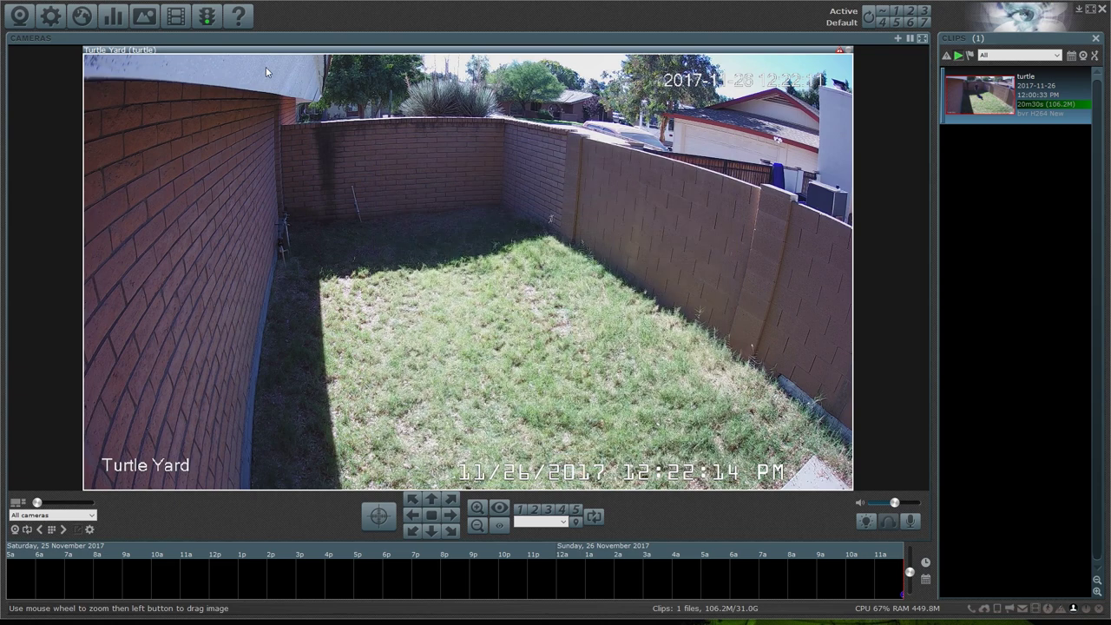
Enable Push for the iOS phone under Options > Mobile devices, leaving geofence actions unchanged
{"action": "left_click", "coordinate": [58, 21]}
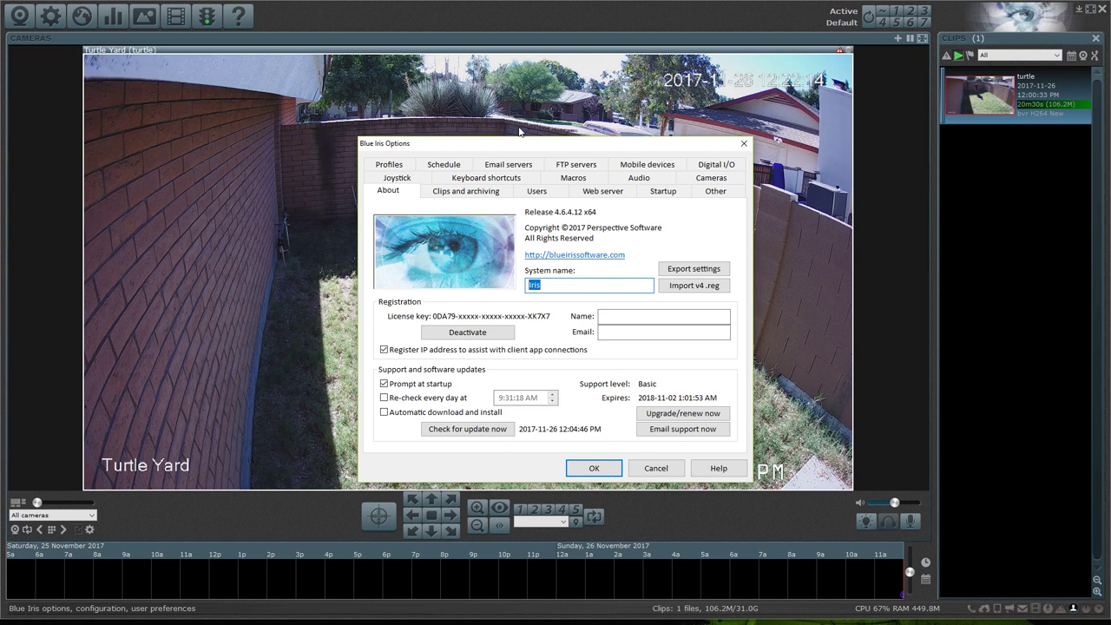
{"action": "left_click", "coordinate": [647, 165]}
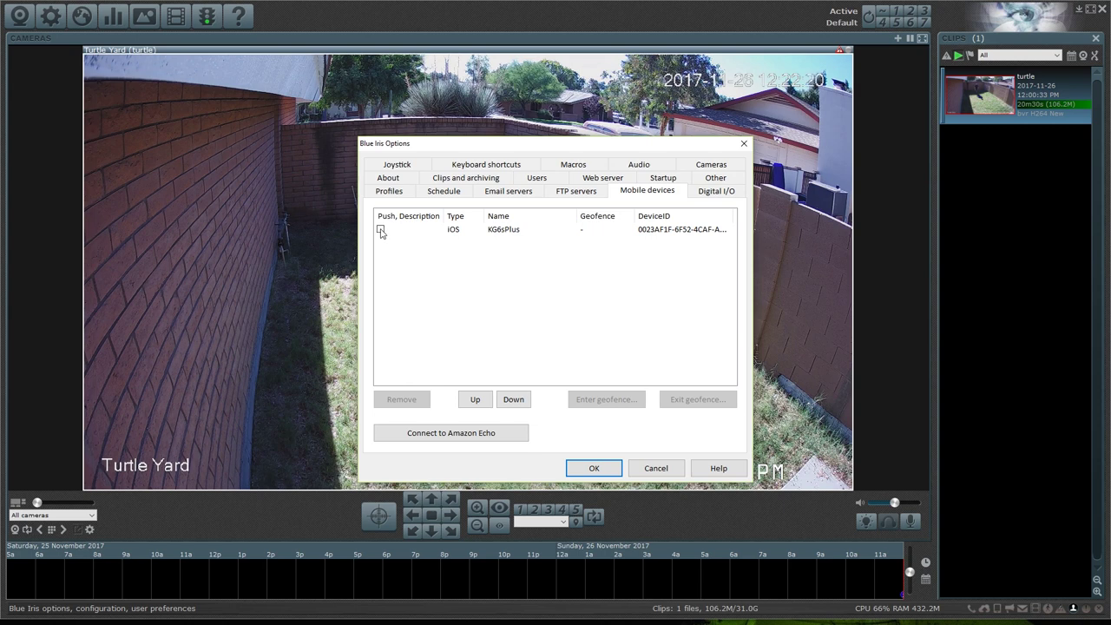
{"action": "left_click", "coordinate": [500, 234]}
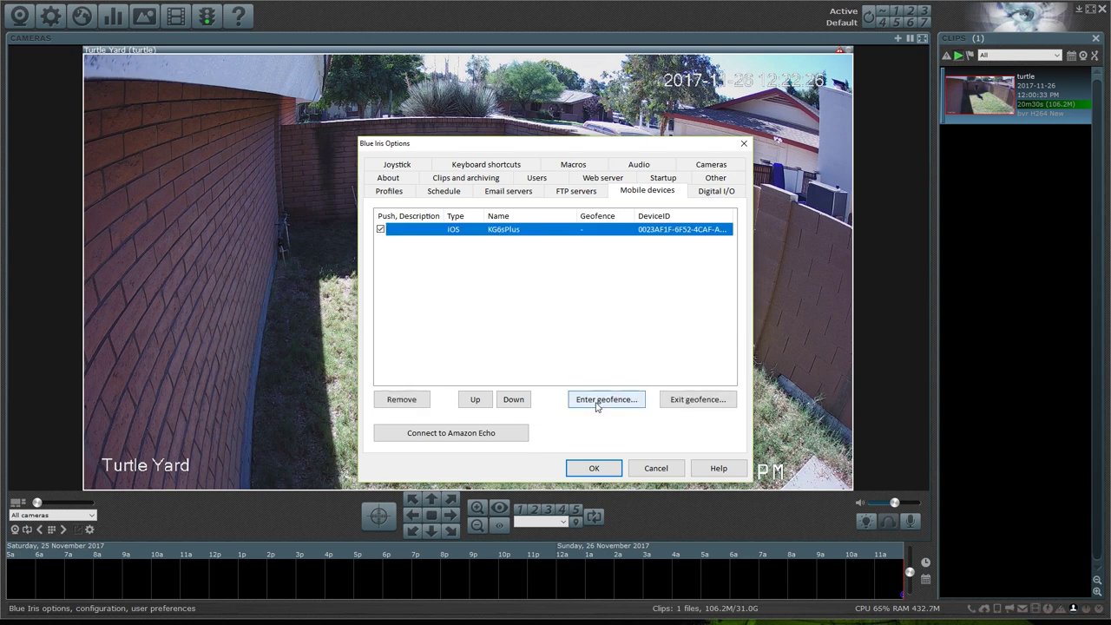
{"action": "left_click", "coordinate": [596, 401]}
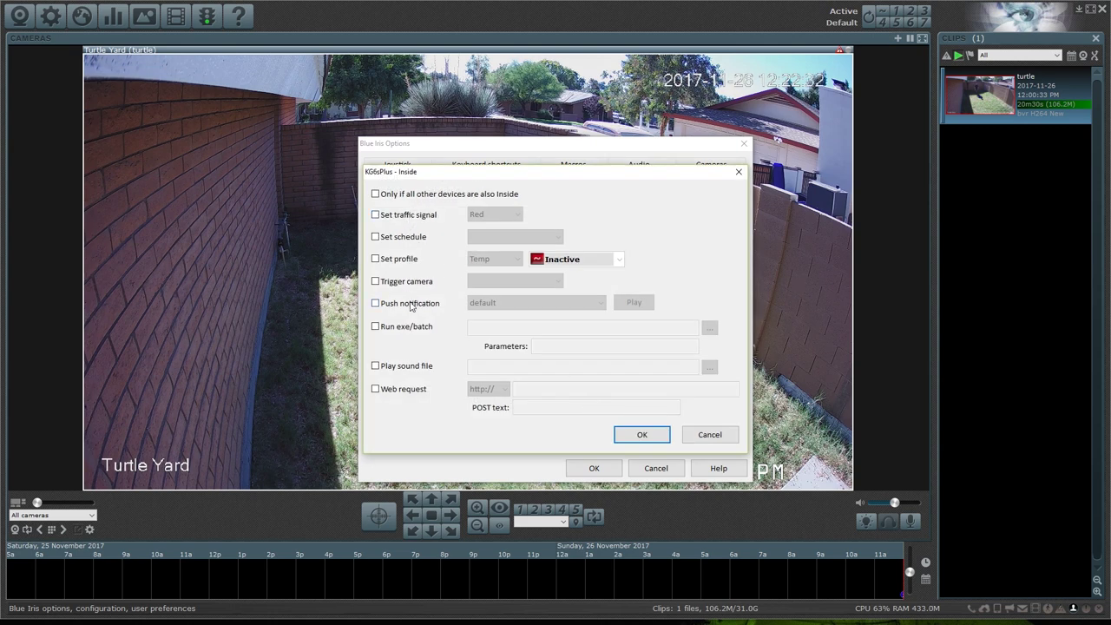
{"action": "left_click", "coordinate": [703, 434]}
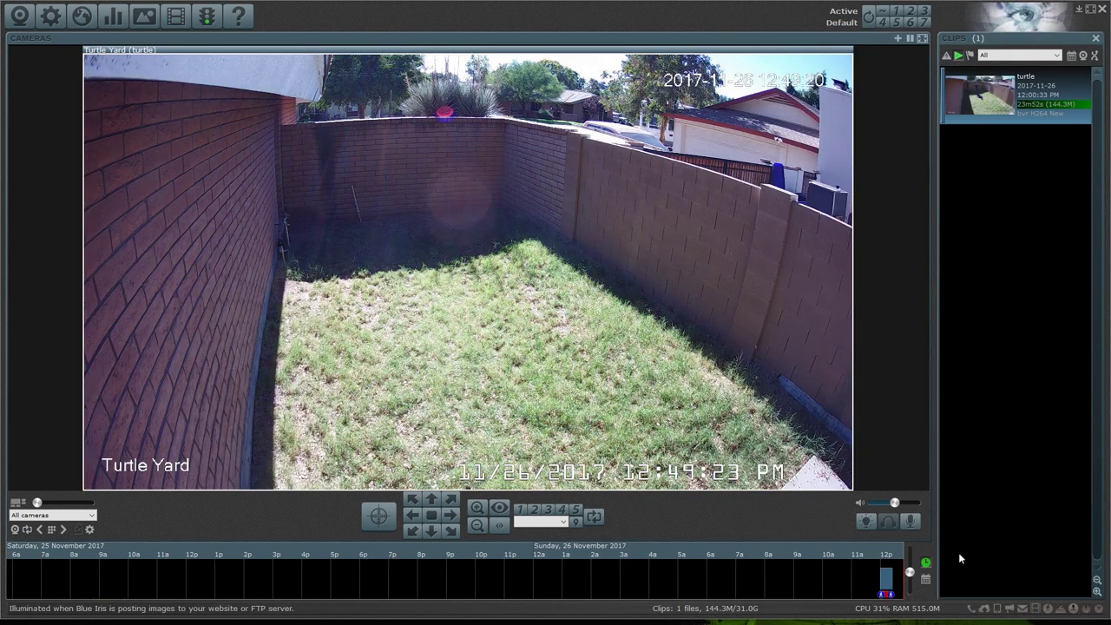
Create a new camera named Driveway with short name 'dr' and Direct to disc recording
{"action": "left_click", "coordinate": [896, 39]}
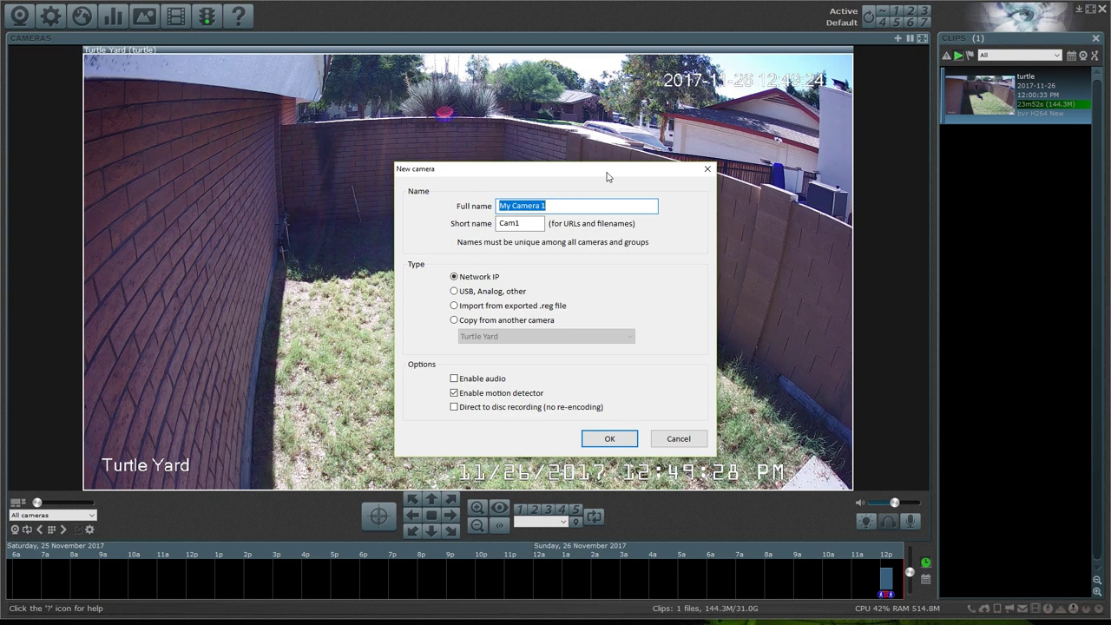
{"action": "type", "text": "Driveway"}
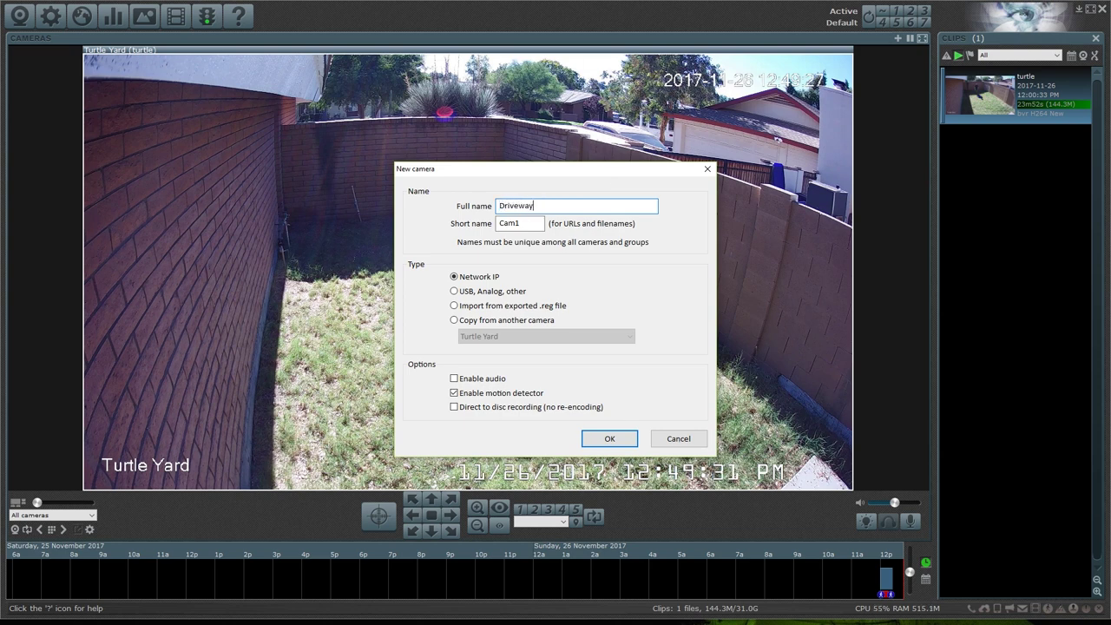
{"action": "key", "text": "Tab"}
{"action": "type", "text": "dr"}
{"action": "left_click", "coordinate": [484, 413]}
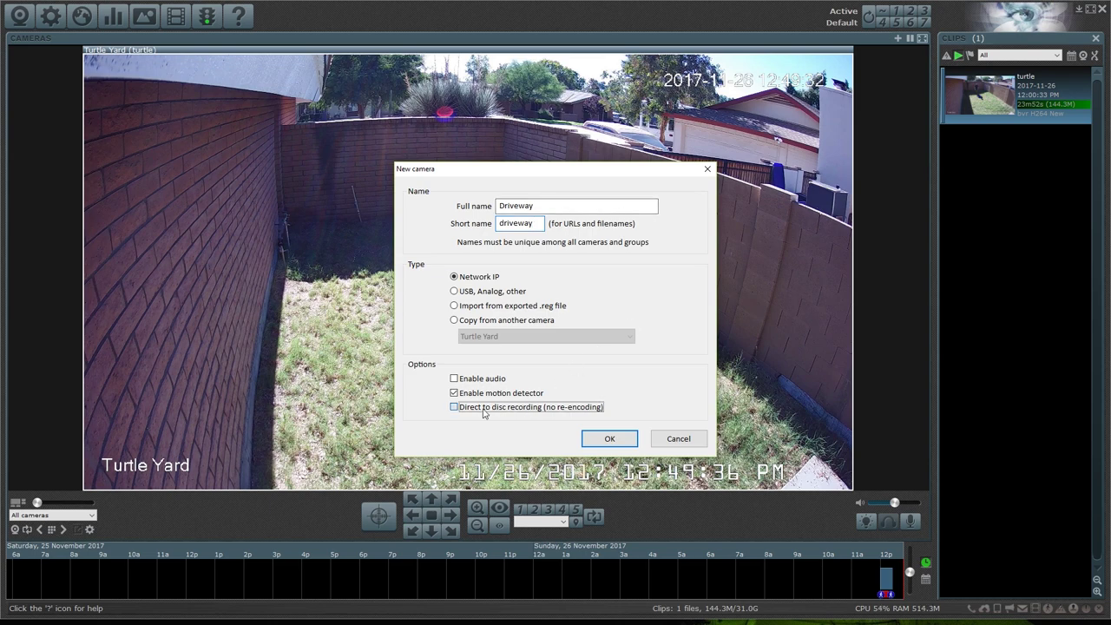
{"action": "left_click", "coordinate": [610, 439]}
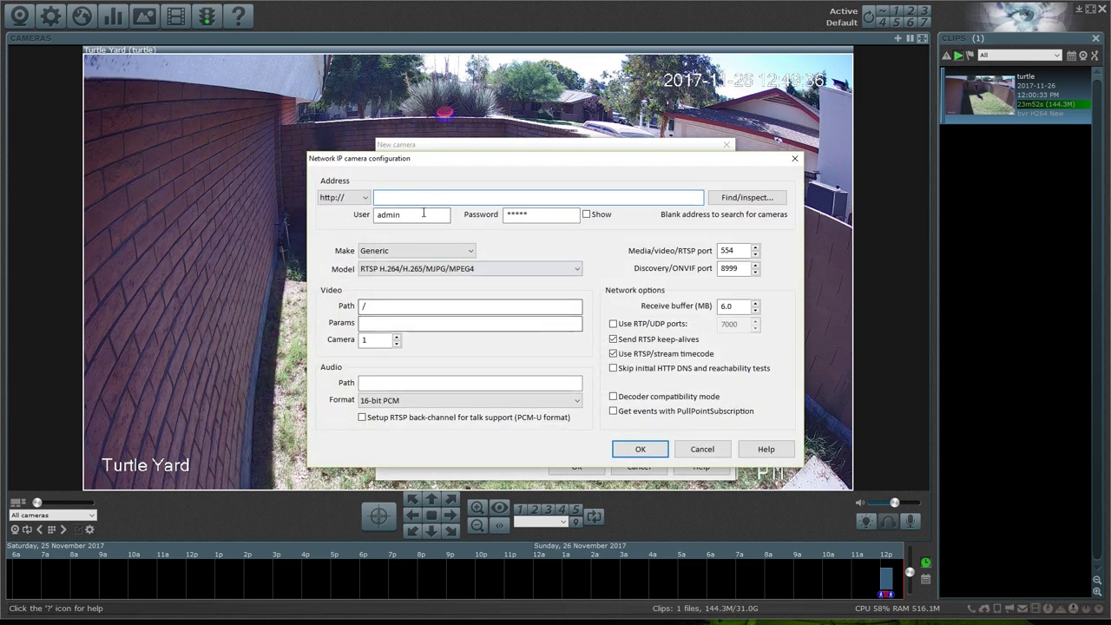
Set the Driveway source to the found Lorex at 192.168.1.60 and hardware H.264 decoding to Yes (no VPP)
{"action": "left_click", "coordinate": [739, 198]}
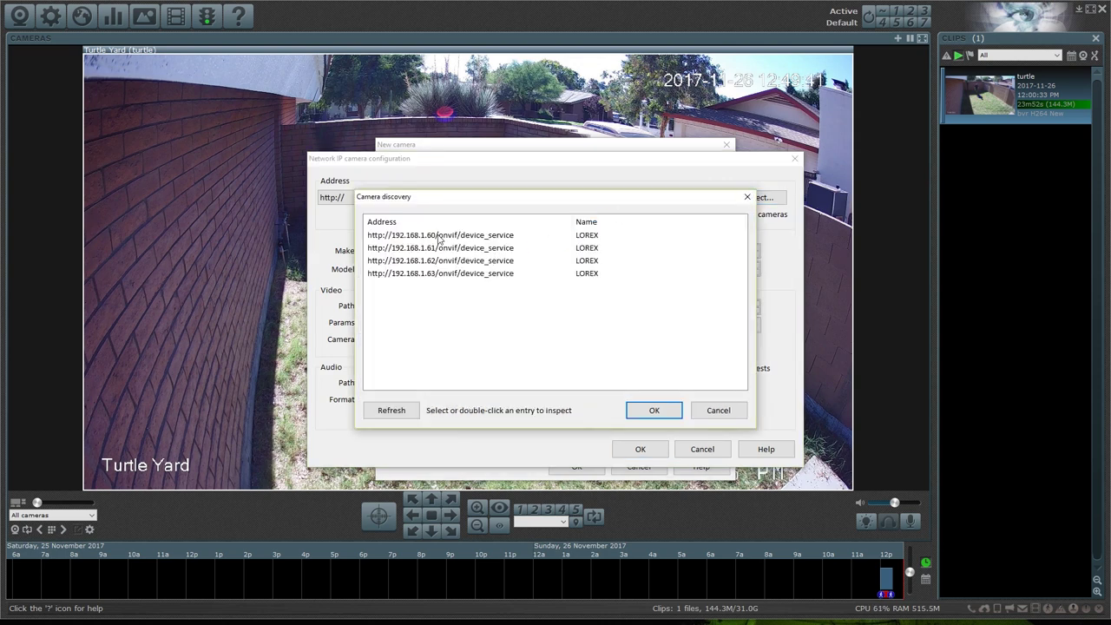
{"action": "left_click", "coordinate": [439, 238]}
{"action": "left_click", "coordinate": [656, 409]}
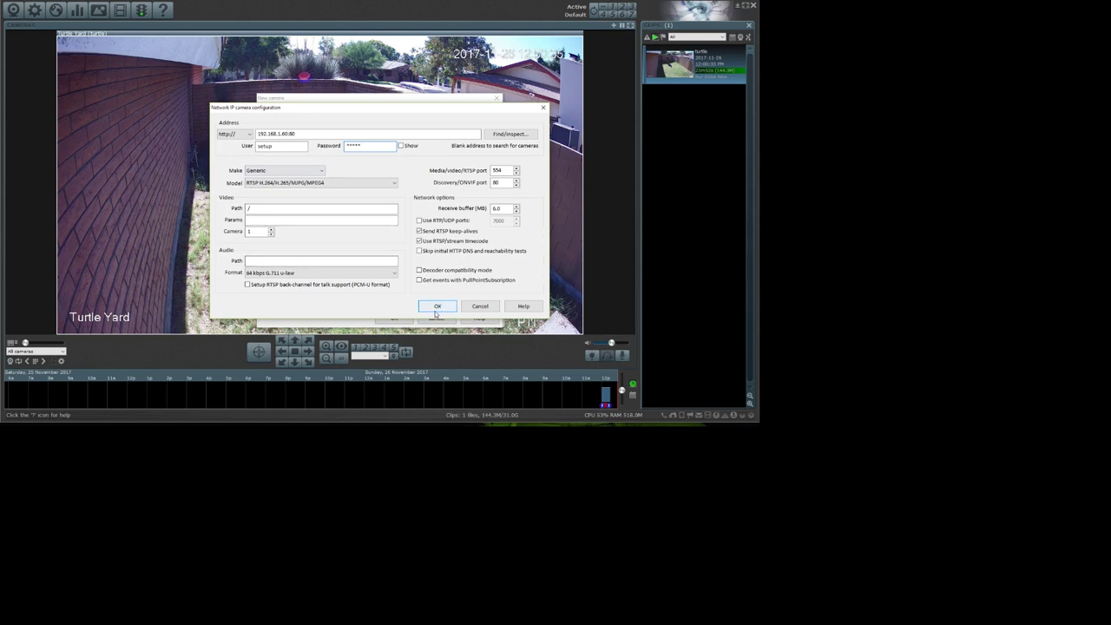
{"action": "left_click", "coordinate": [437, 307]}
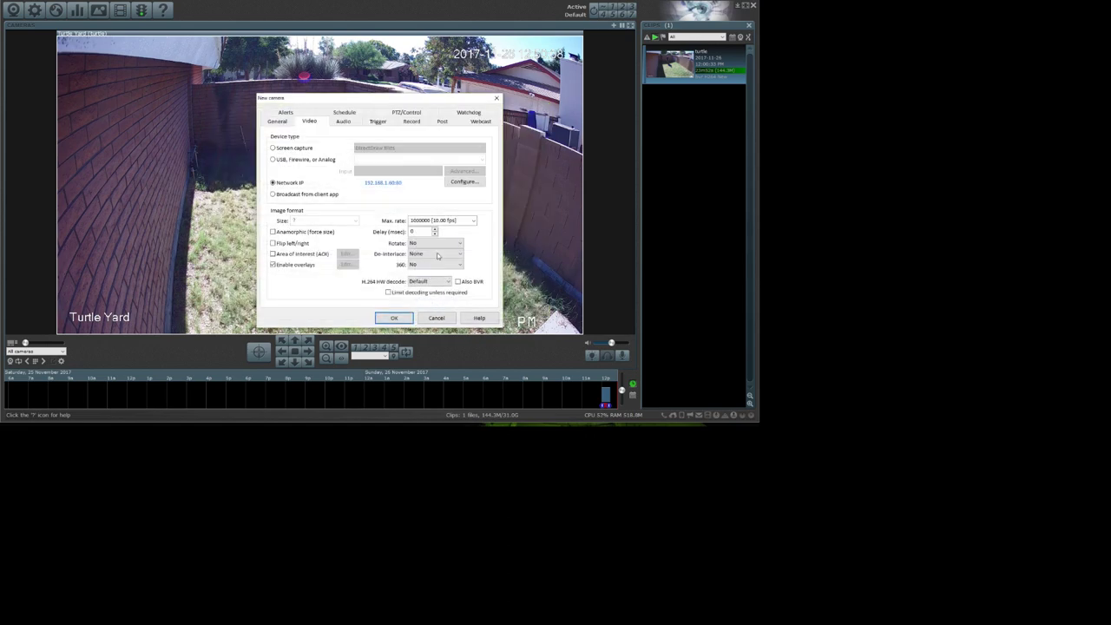
{"action": "left_click", "coordinate": [437, 287]}
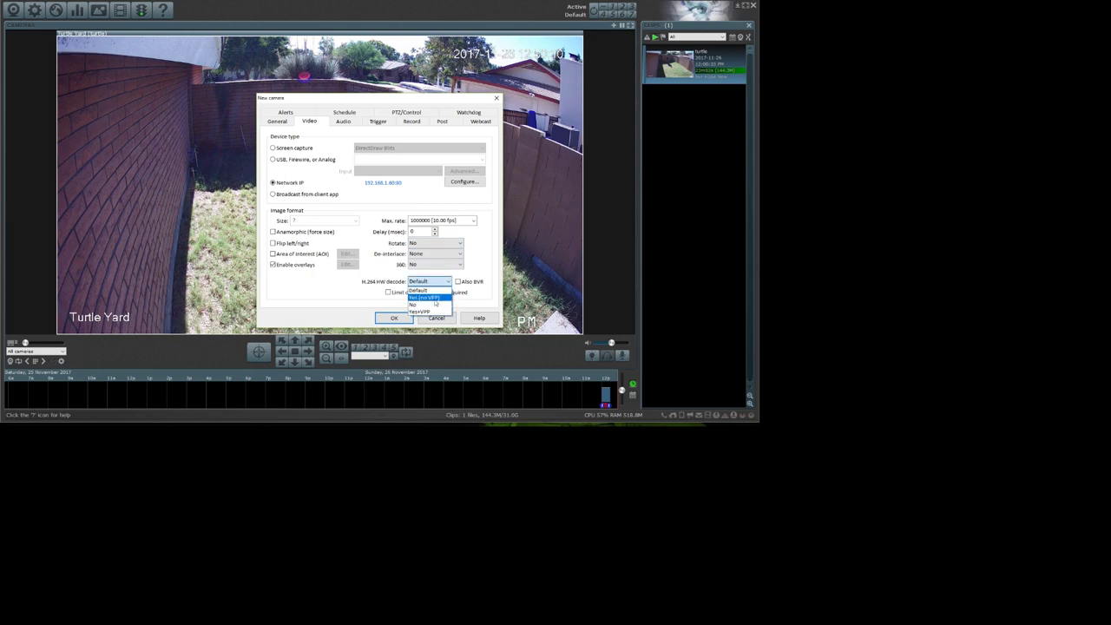